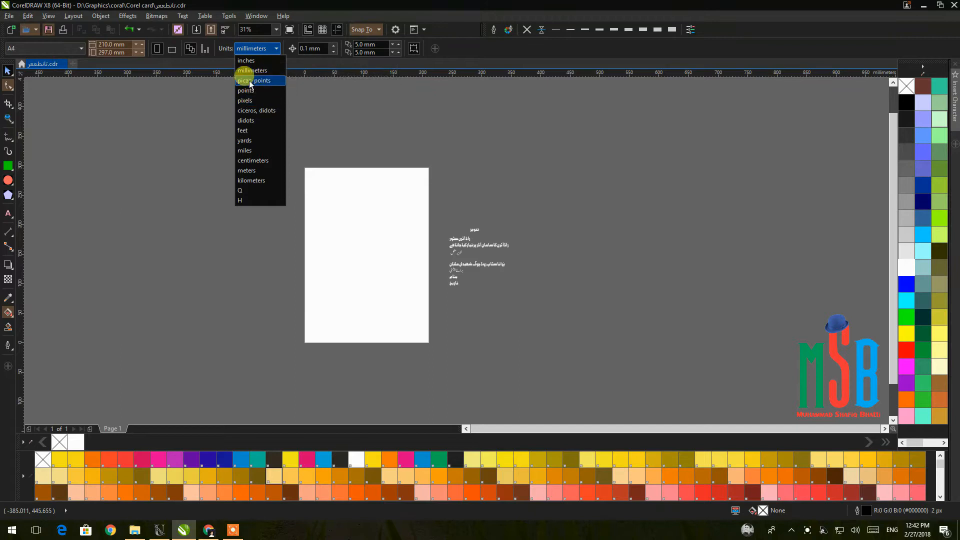
Switch document units to centimetres and set the page to 11.75 × 18.2 cm.
left_click(250, 161)
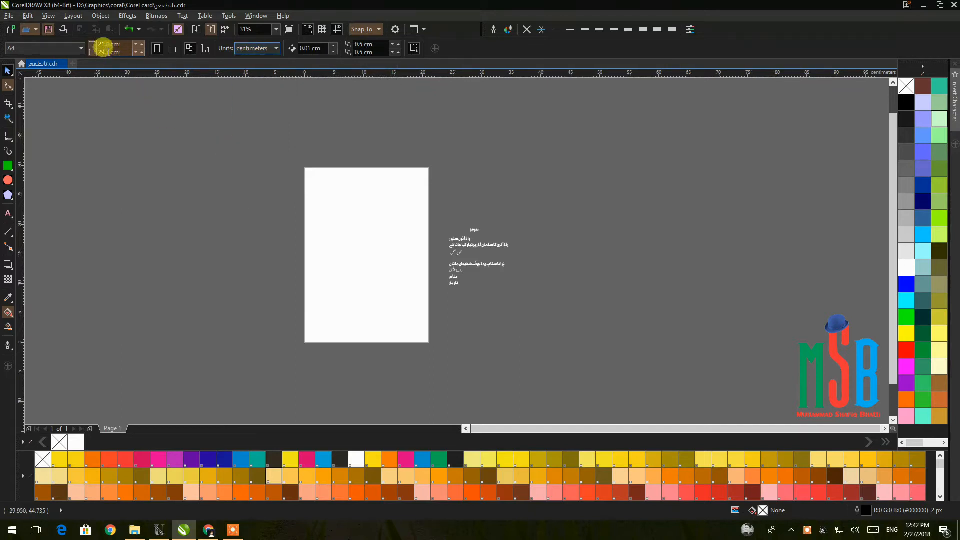
left_click(108, 44)
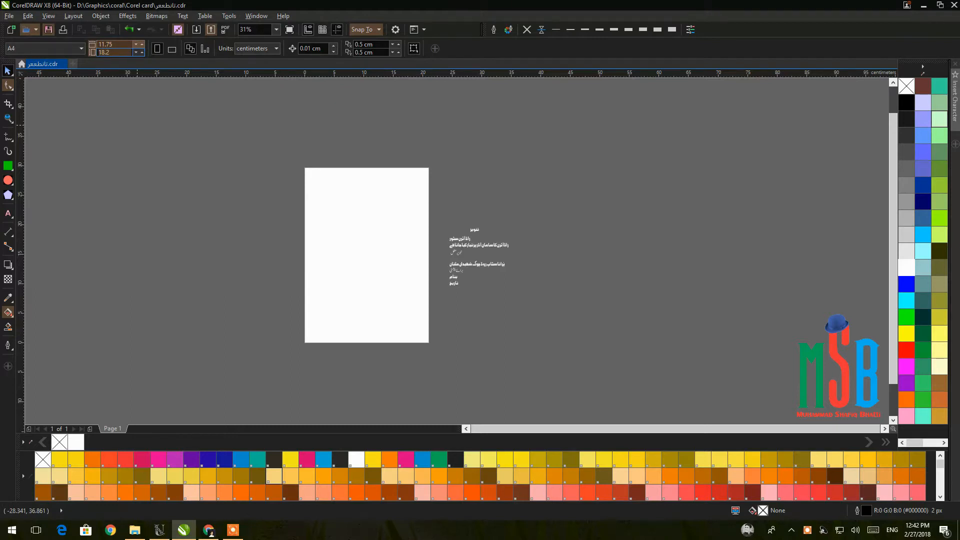
key("Return")
Create a page-sized rectangle and make a shorter copy by dragging its top edge down.
scroll(477, 300, "up", 4)
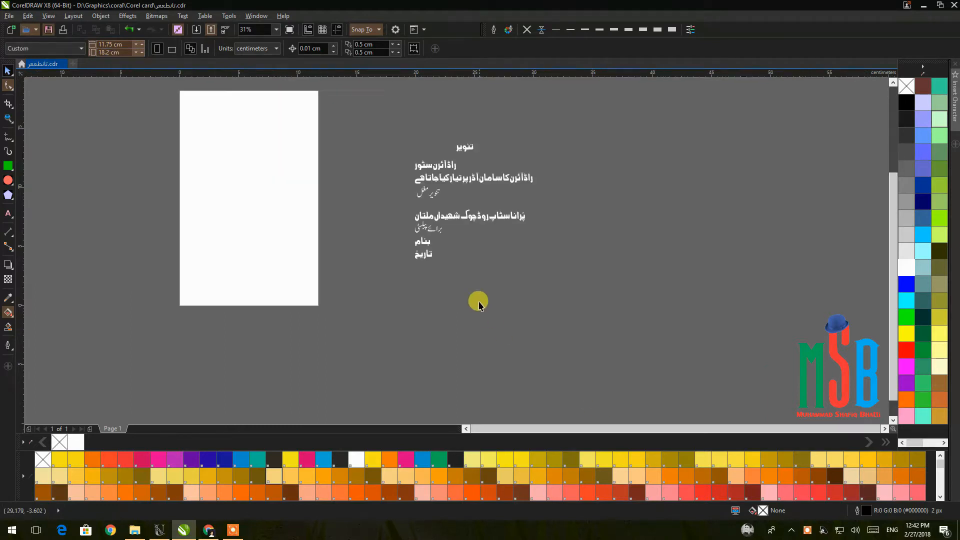
left_click_drag(439, 294, 736, 391)
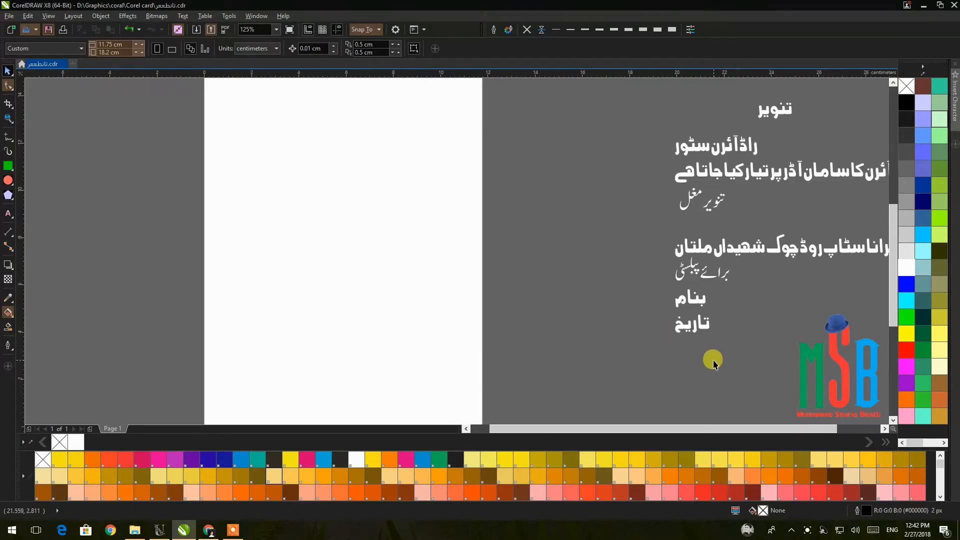
scroll(713, 360, "down", 3)
left_click_drag(465, 307, 288, 272)
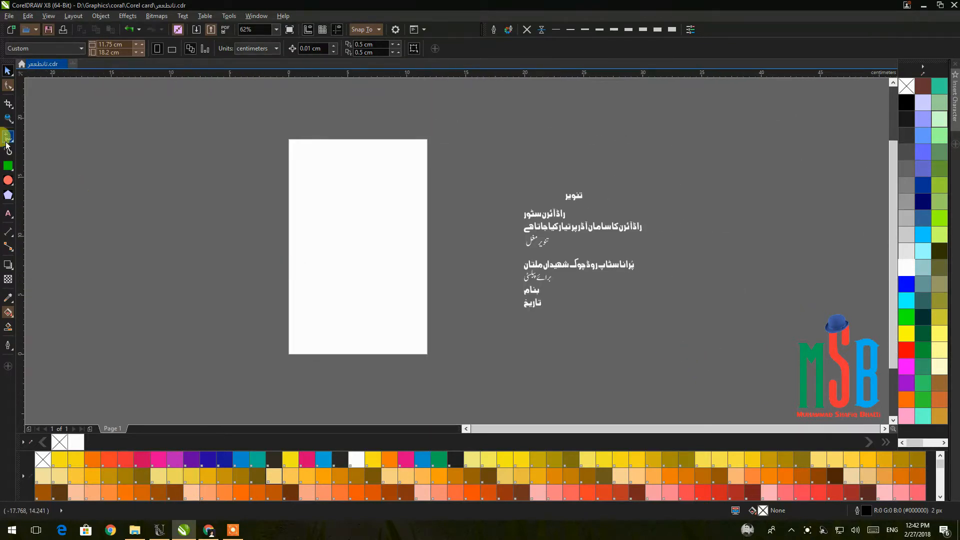
double_click(7, 167)
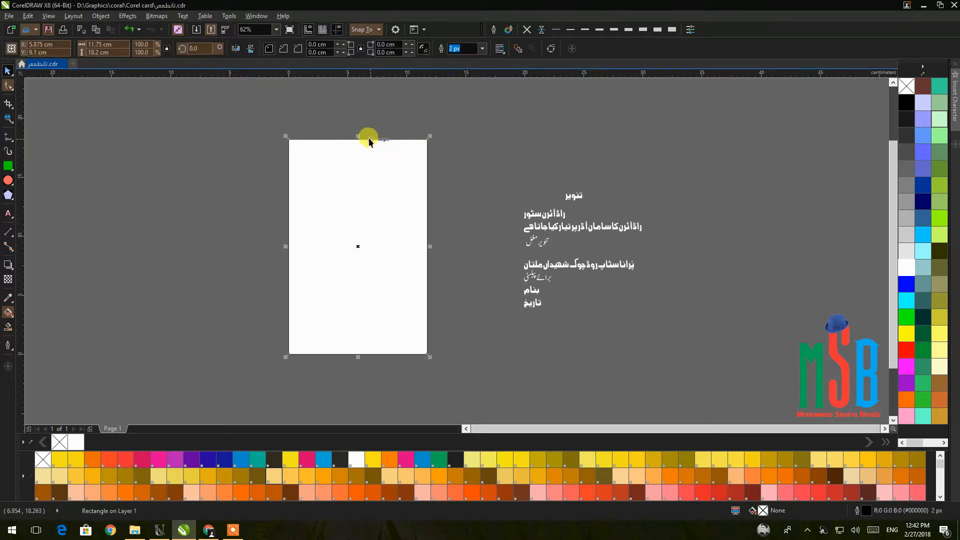
left_click_drag(357, 137, 360, 199)
Fill the full-height rectangle light grey and the shorter lower rectangle blue.
left_click(445, 208)
left_click(409, 175)
left_click(905, 250)
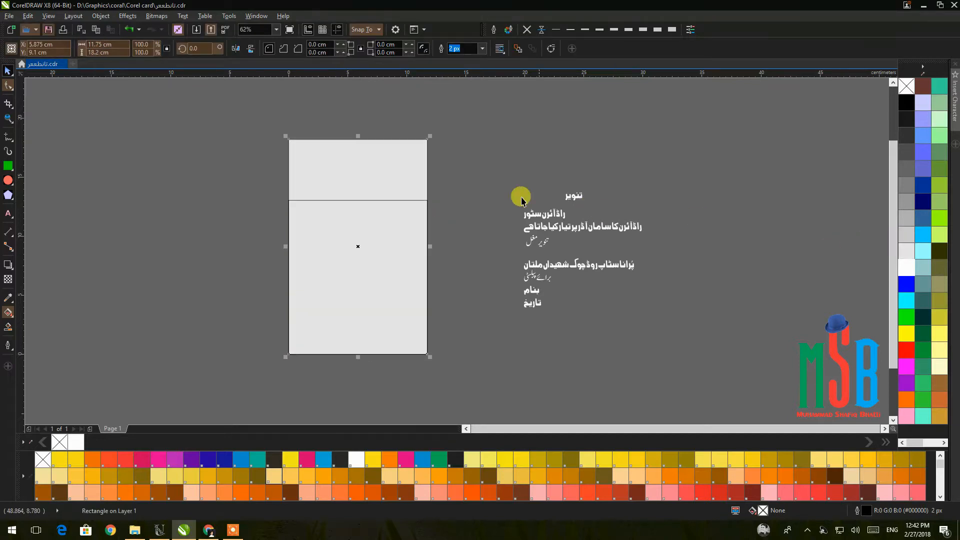
left_click(446, 198)
left_click(414, 218)
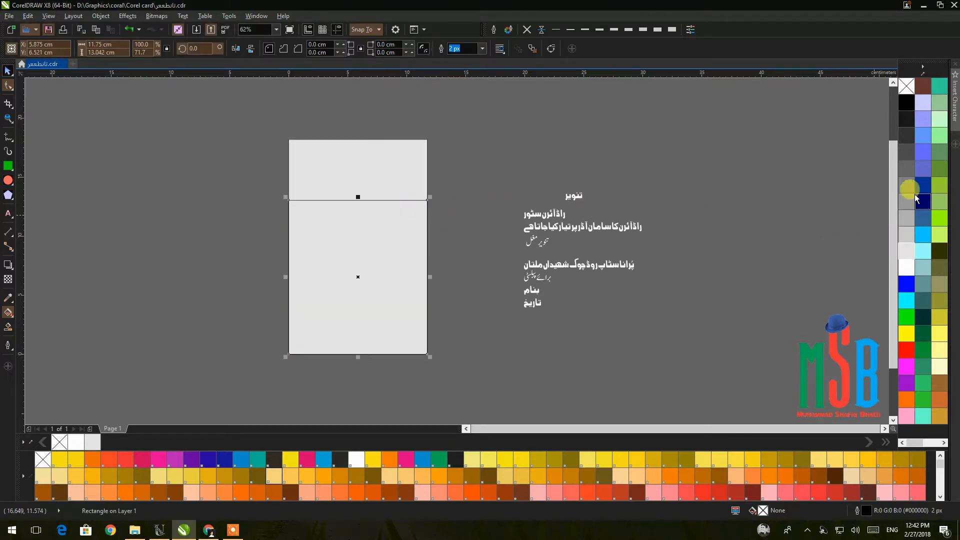
left_click(924, 238)
left_click(670, 307)
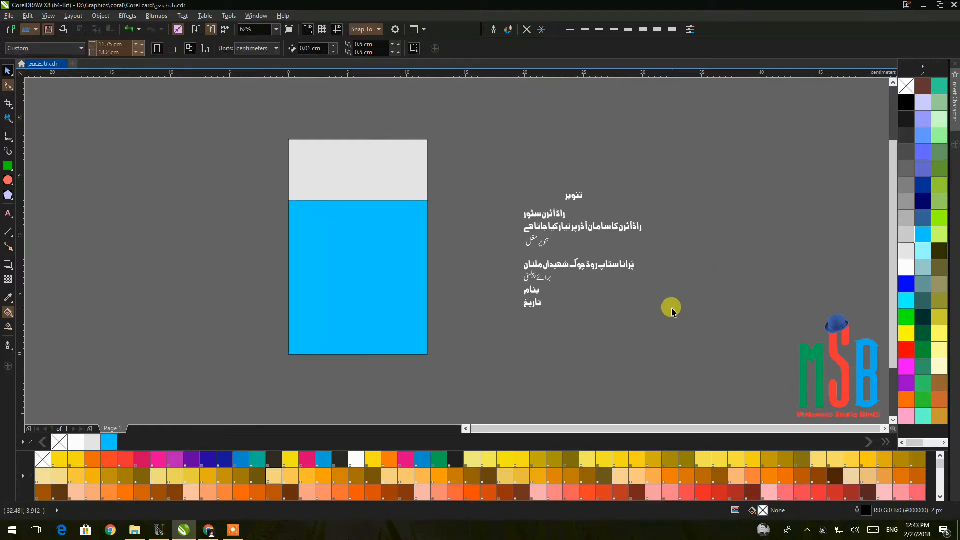
Check the blue and grey rectangles, then select the word تنویر.
left_click(332, 208)
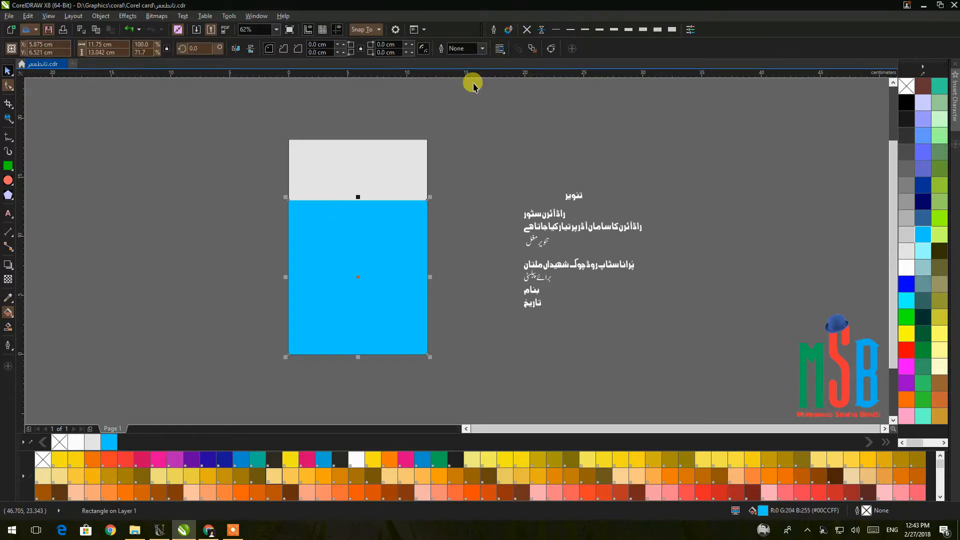
left_click(406, 159)
left_click(459, 202)
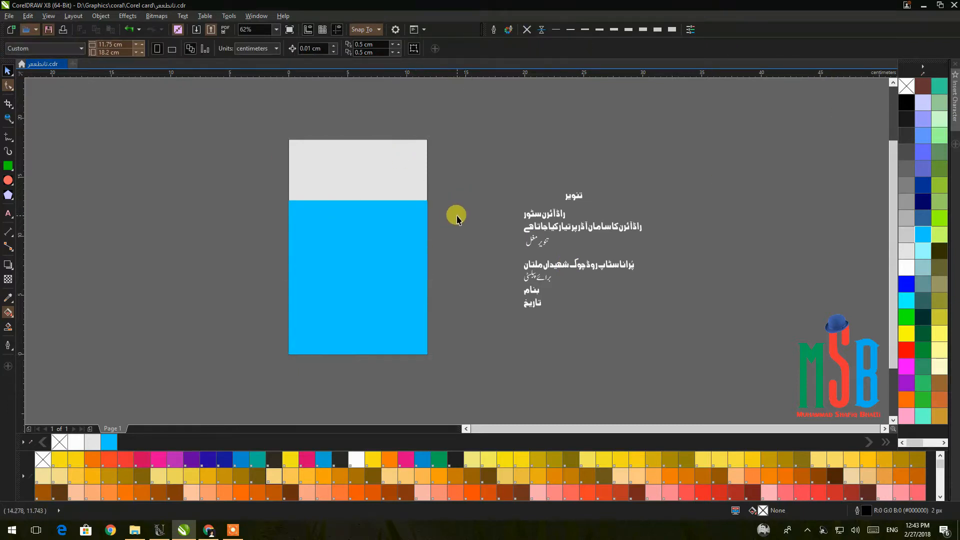
left_click(600, 216)
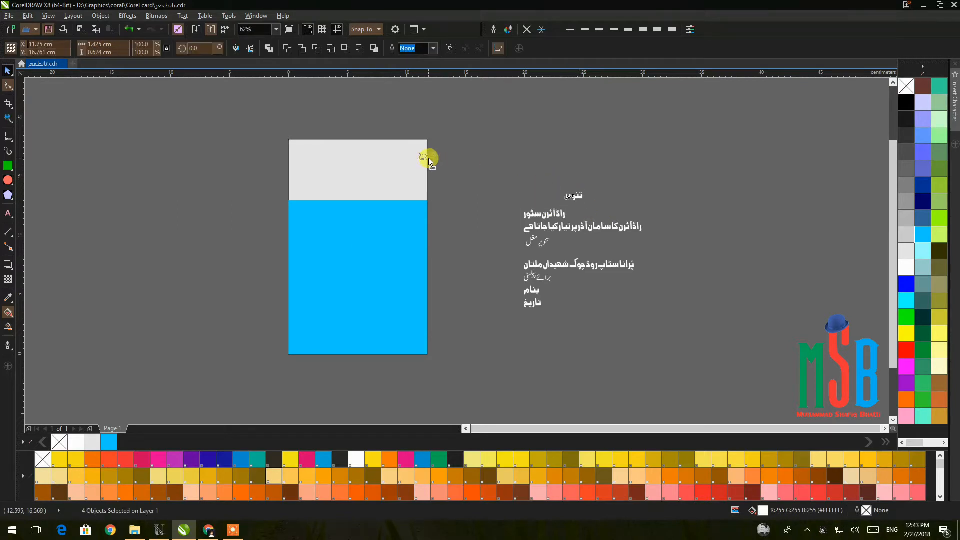
Move تنویر onto the grey band and make it and the other Urdu text lines black.
left_click_drag(414, 159, 414, 159)
left_click(907, 104)
left_click_drag(472, 142, 677, 342)
left_click(906, 104)
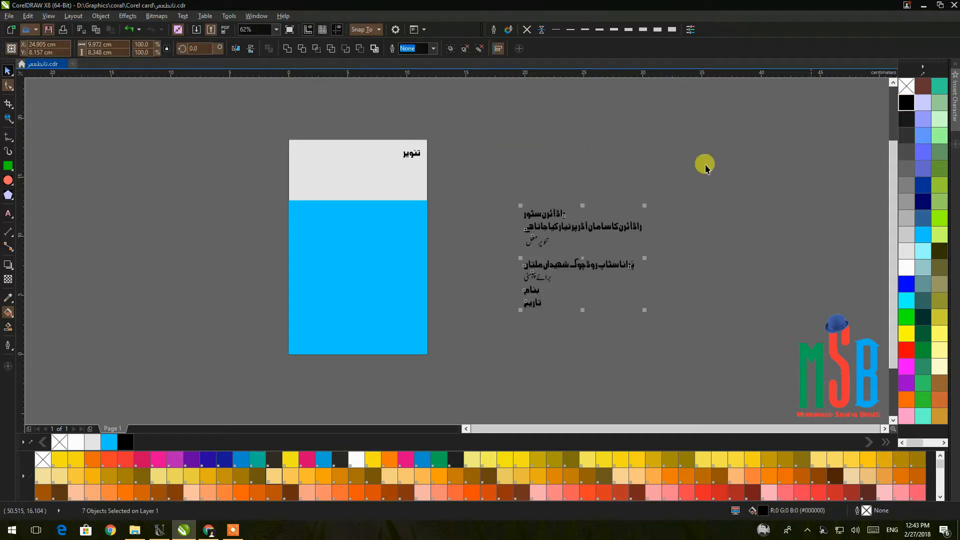
left_click(484, 201)
Scale the word تنویر with a corner handle so it fits the grey band.
scroll(402, 149, "up", 2)
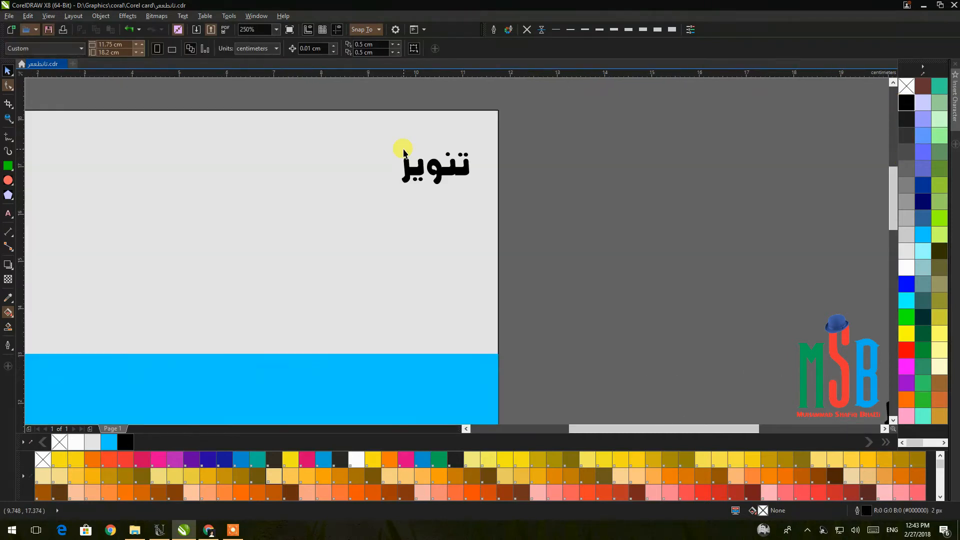
scroll(437, 176, "down", 1)
left_click_drag(397, 124, 498, 196)
left_click_drag(415, 184, 289, 245)
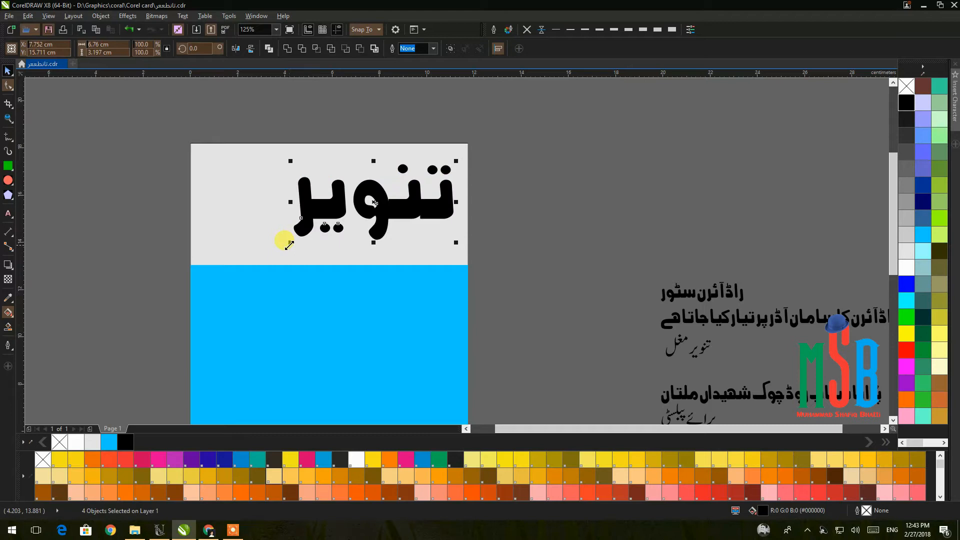
left_click_drag(289, 245, 340, 219)
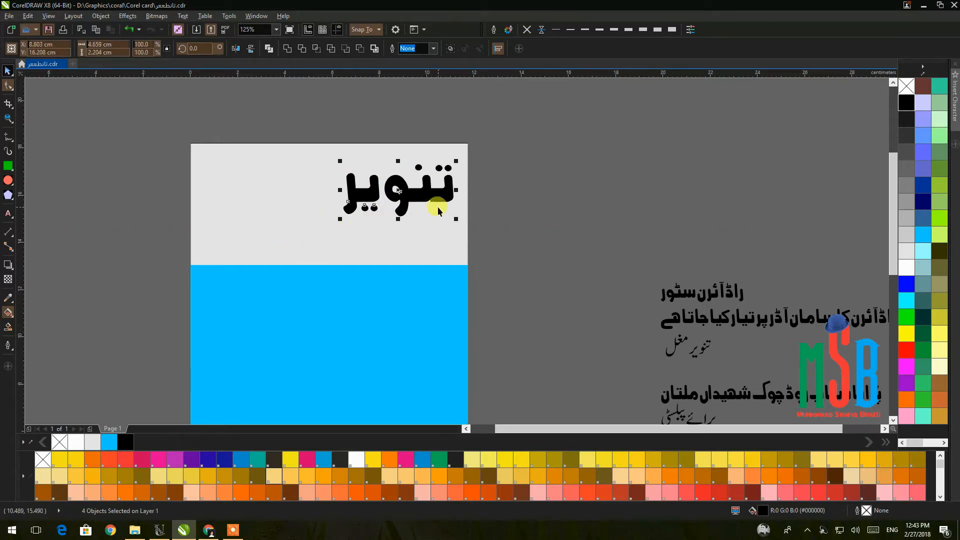
left_click(513, 196)
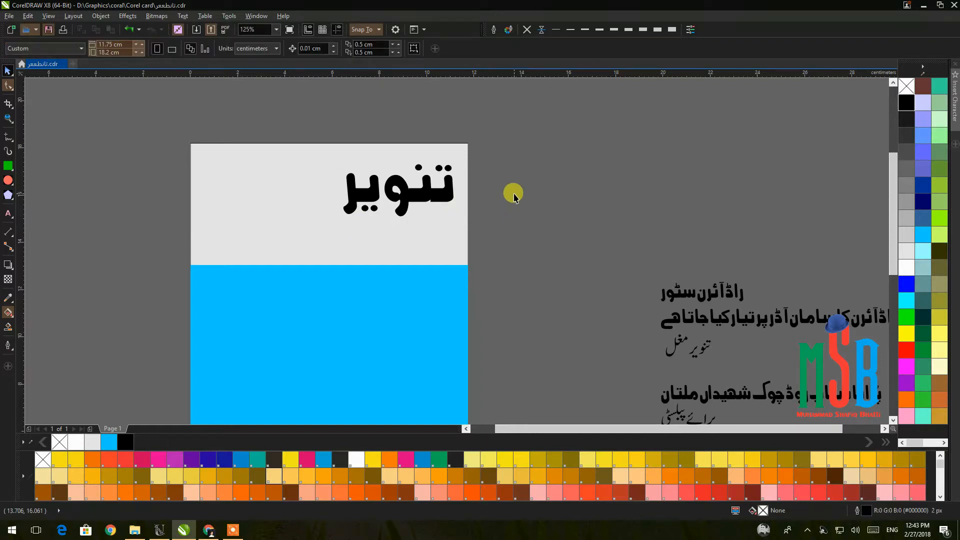
left_click(439, 189)
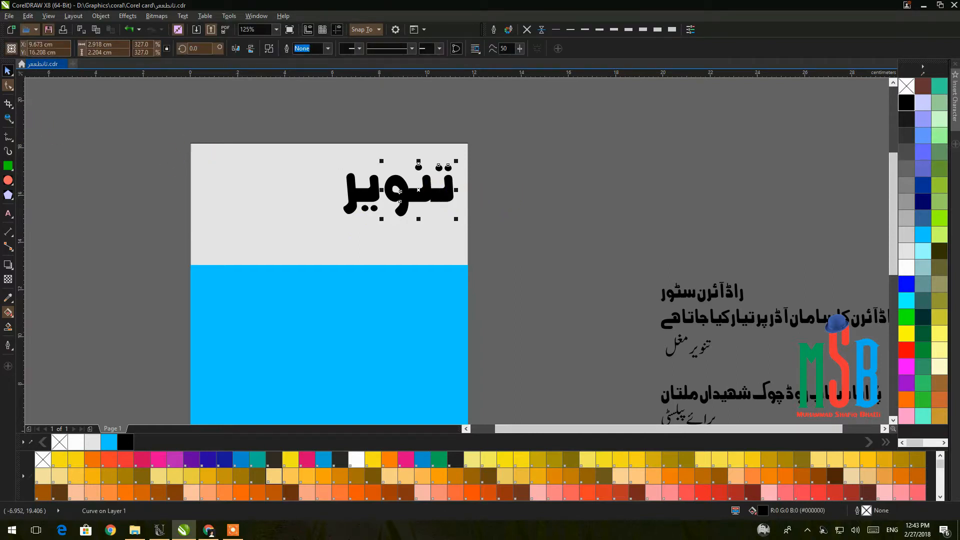
Try nudging the right letters' nodes of تنویر right with the Shape tool, then undo.
left_click(7, 88)
left_click_drag(485, 112, 412, 225)
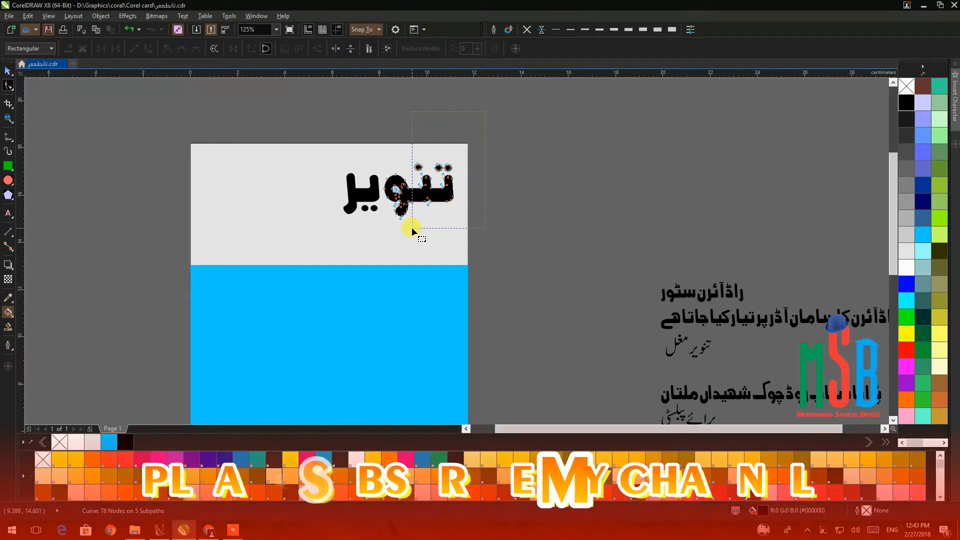
key("Right")
key("Right")
key("Right")
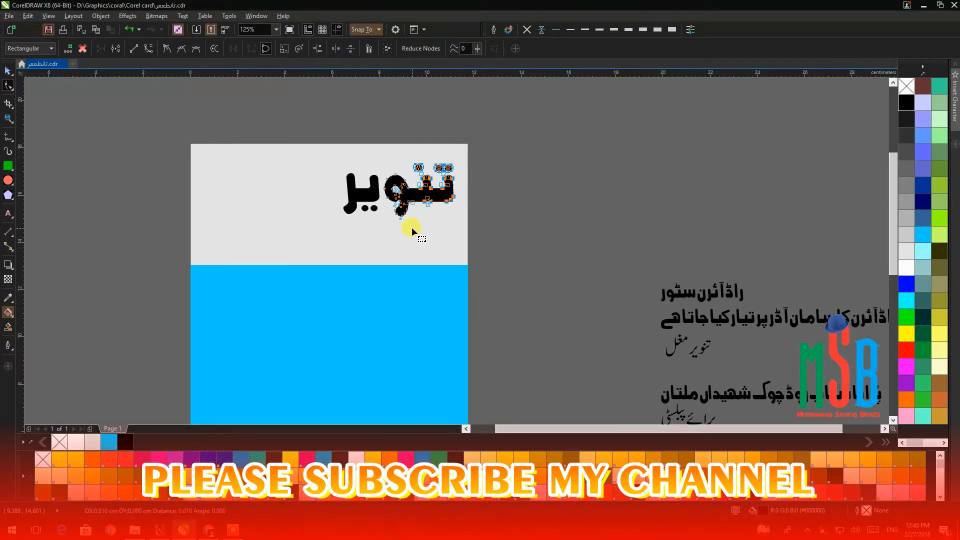
key("Right")
key("Right")
key("Right")
key("Right")
key("Right")
key("Right")
key("Right")
key("Right")
key("Right")
key("Right")
key("Right")
key("Right")
key("Right")
key("Right")
key("Right")
key("Right")
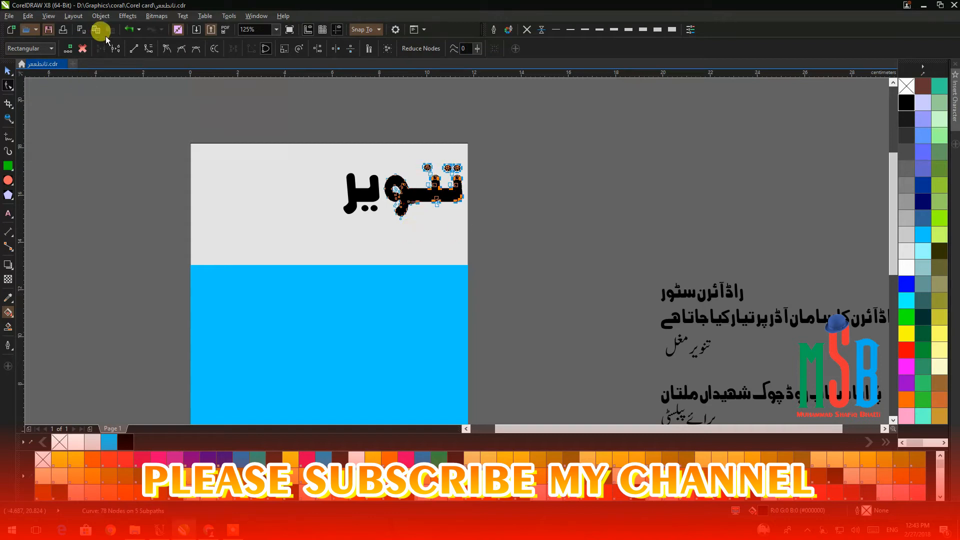
left_click(138, 29)
left_click(130, 30)
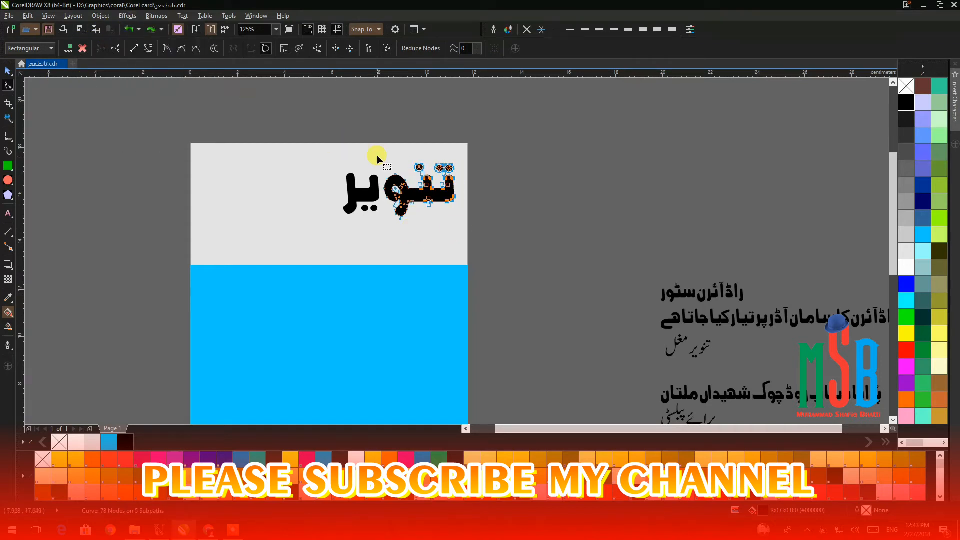
Select the nodes of the right letters and dots and nudge them right six times.
scroll(456, 207, "up", 2)
left_click(481, 116)
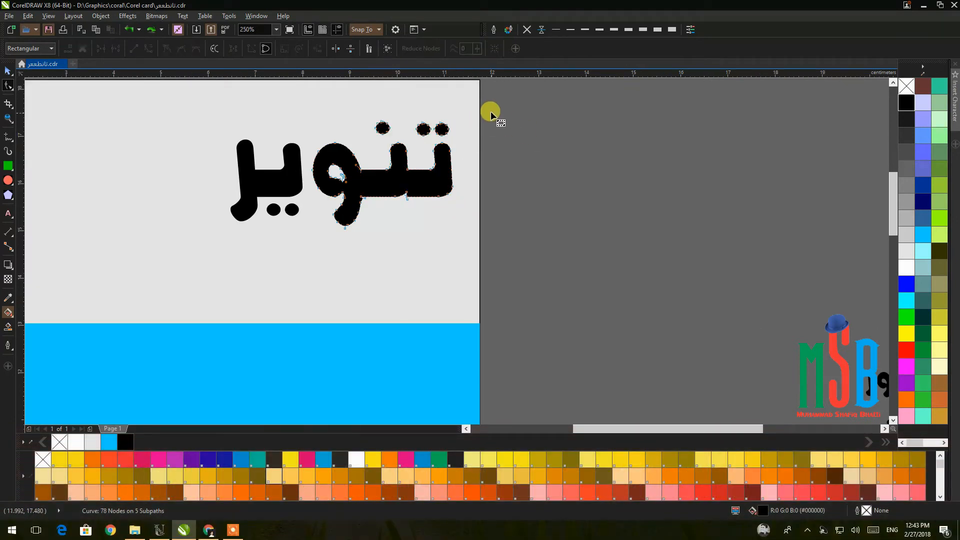
left_click_drag(410, 169, 370, 240)
key("Right")
key("Right")
key("Right")
key("Right")
key("Right")
key("Right")
key("Right")
key("Right")
key("Right")
key("Right")
key("Right")
key("Right")
key("Right")
key("Right")
key("Right")
key("Right")
key("Right")
key("Right")
key("Right")
key("Right")
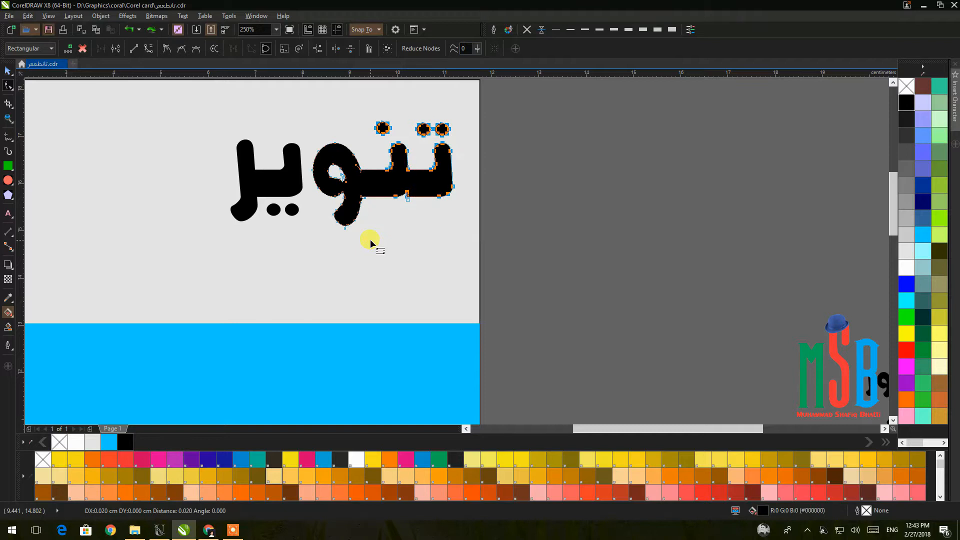
key("Right")
key("Right")
key("Right")
key("Right")
key("Right")
key("Right")
key("Right")
key("Right")
key("Right")
key("Right")
key("Right")
key("Right")
key("Right")
key("Right")
key("Right")
key("Right")
key("Right")
key("Right")
key("Right")
key("Right")
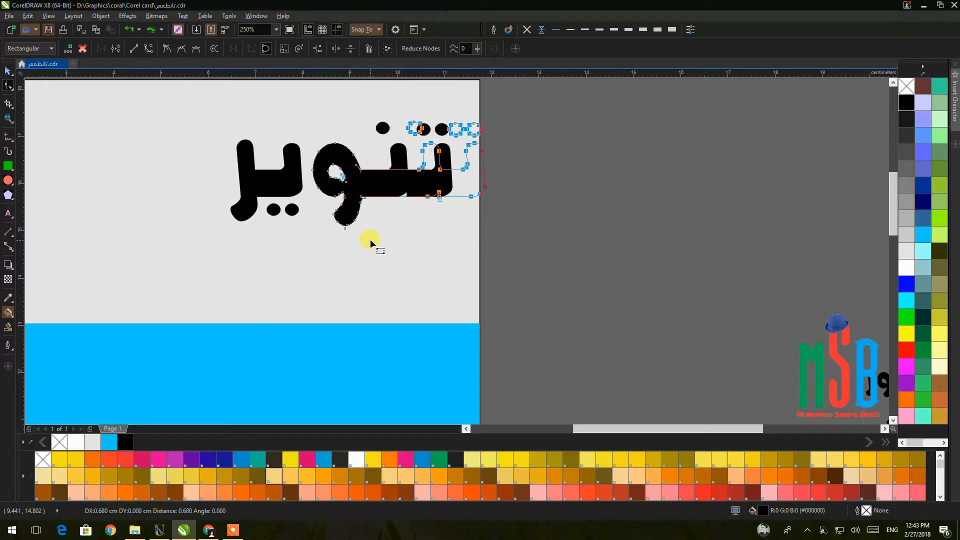
key("Right")
key("Right")
key("Right")
key("Right")
key("Right")
key("Right")
key("Right")
key("Right")
key("Right")
key("Right")
key("Right")
key("Right")
key("Right")
key("Right")
key("Right")
key("Right")
key("Right")
key("Right")
key("Right")
key("Right")
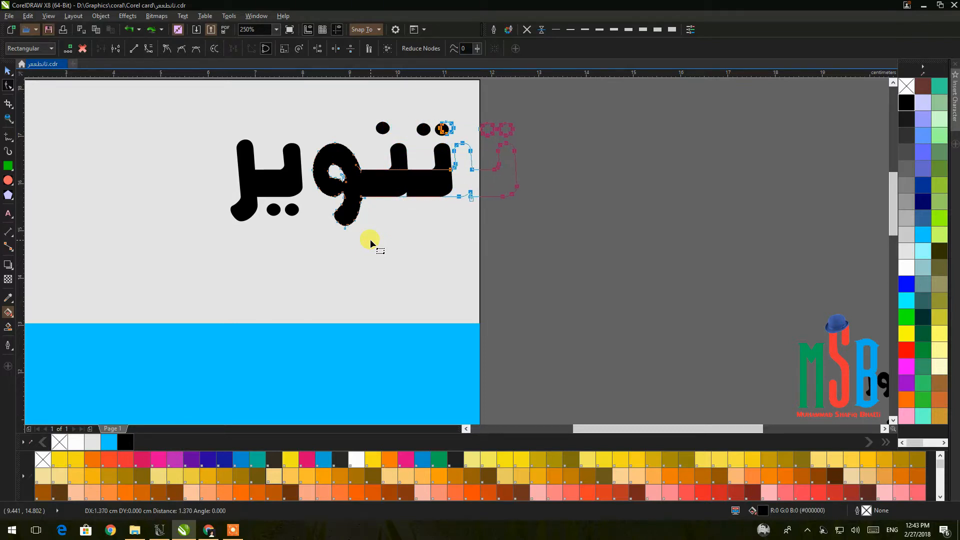
key("Right")
key("Right")
key("Right")
key("Right")
key("Right")
key("Right")
key("Right")
key("Right")
key("Right")
key("Right")
key("Right")
key("Right")
key("Right")
key("Right")
key("Right")
key("Right")
key("Right")
key("Right")
key("Right")
key("Right")
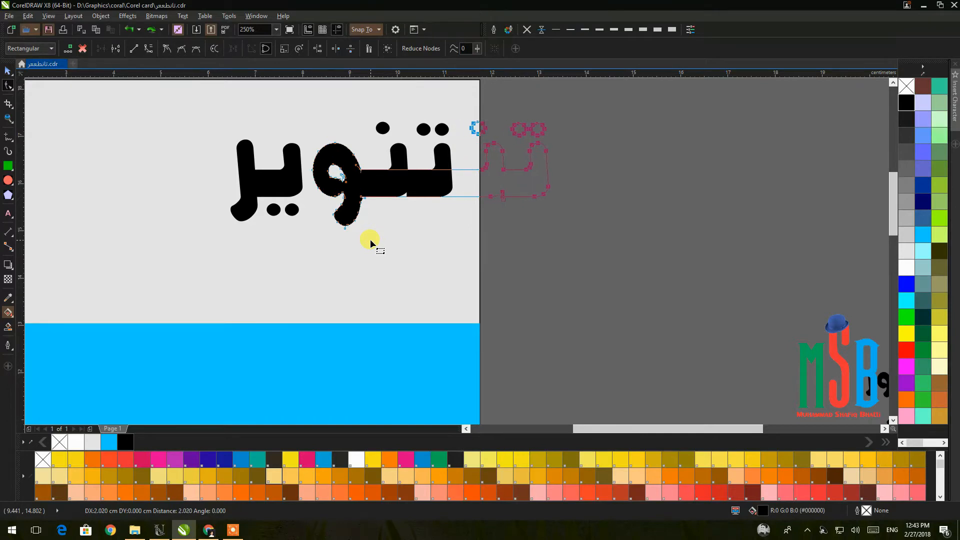
key("Right")
key("Right")
key("Right")
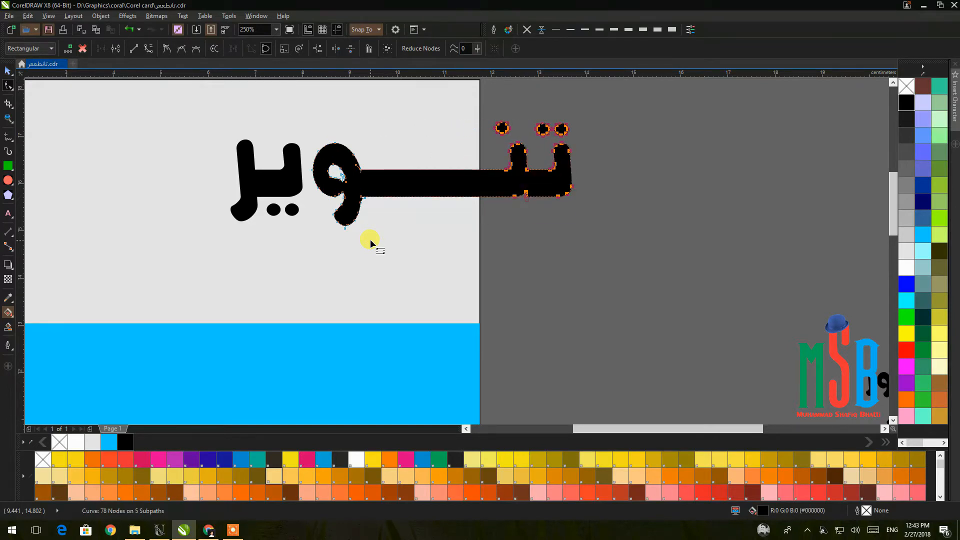
key("Right")
key("Right")
key("Right")
key("Right")
key("Right")
key("Right")
key("Right")
key("Right")
key("Right")
key("Right")
key("Right")
key("Right")
key("Right")
key("Right")
key("Right")
key("Right")
key("Right")
key("Right")
key("Right")
key("Right")
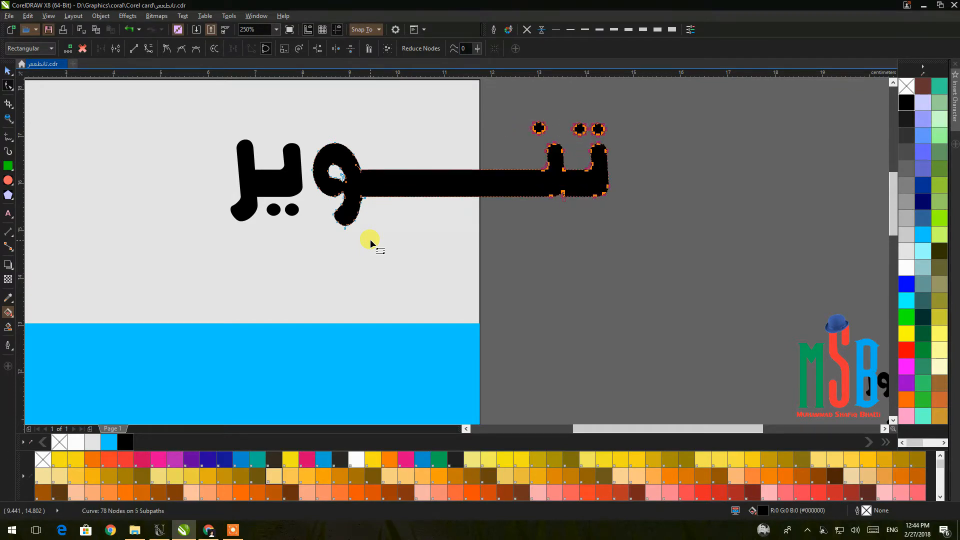
left_click(230, 171)
Select the leftmost letter's nodes of تنویر and nudge them left five times.
left_click(240, 169)
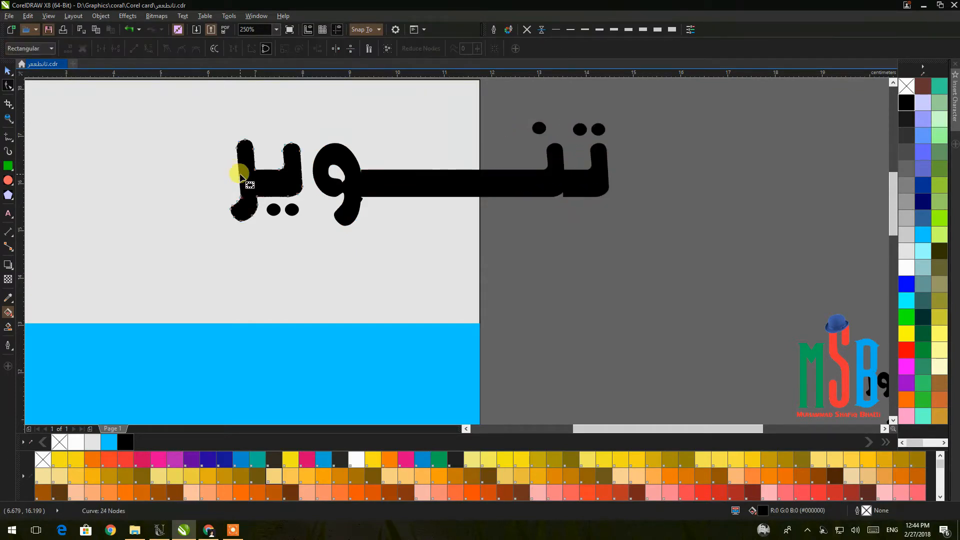
left_click(161, 110)
scroll(194, 165, "up", 1)
left_click(301, 173)
left_click_drag(338, 319, 331, 331)
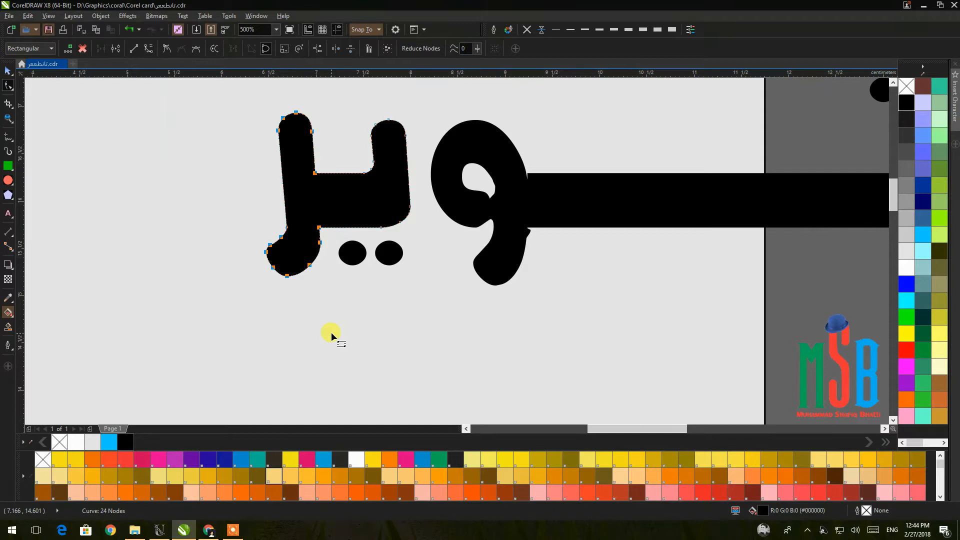
key("Left")
key("Left")
key("Left")
key("Left")
key("Left")
key("Left")
key("Left")
key("Left")
key("Left")
key("Left")
key("Left")
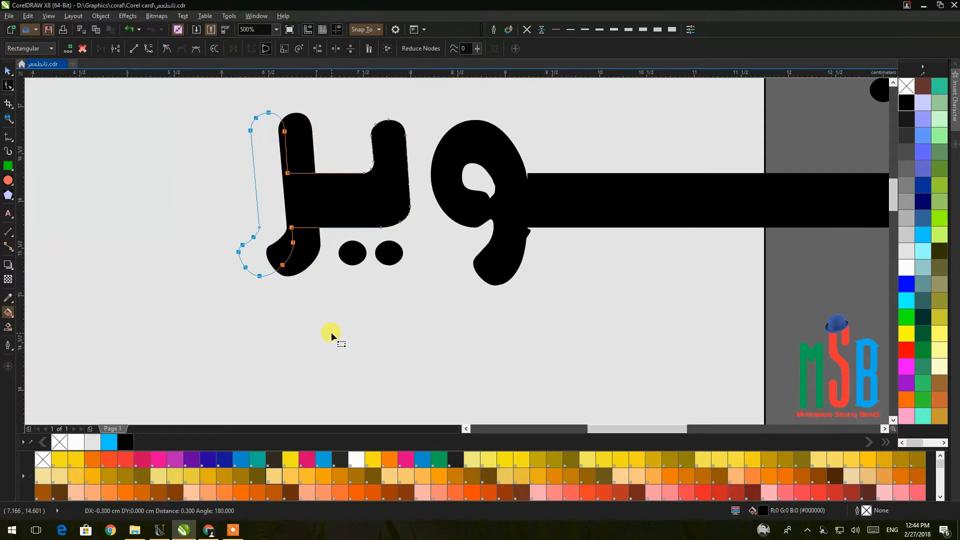
key("Left")
key("Left")
key("Left")
key("Left")
key("Left")
key("Left")
key("Left")
key("Left")
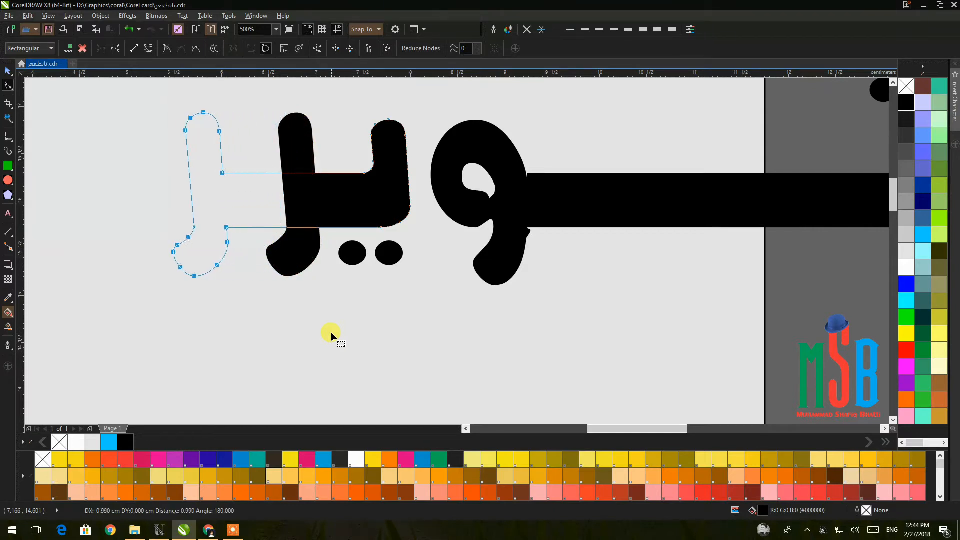
key("Left")
key("Left")
key("Left")
key("Left")
key("Left")
key("Left")
key("Left")
key("Left")
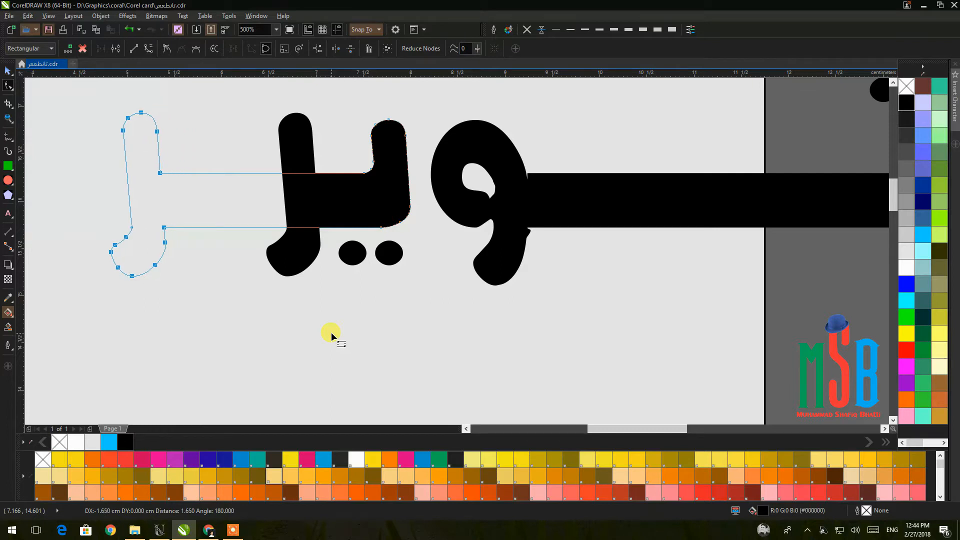
key("Left")
key("Left")
key("Left")
key("Left")
key("Left")
key("Left")
key("Left")
key("Left")
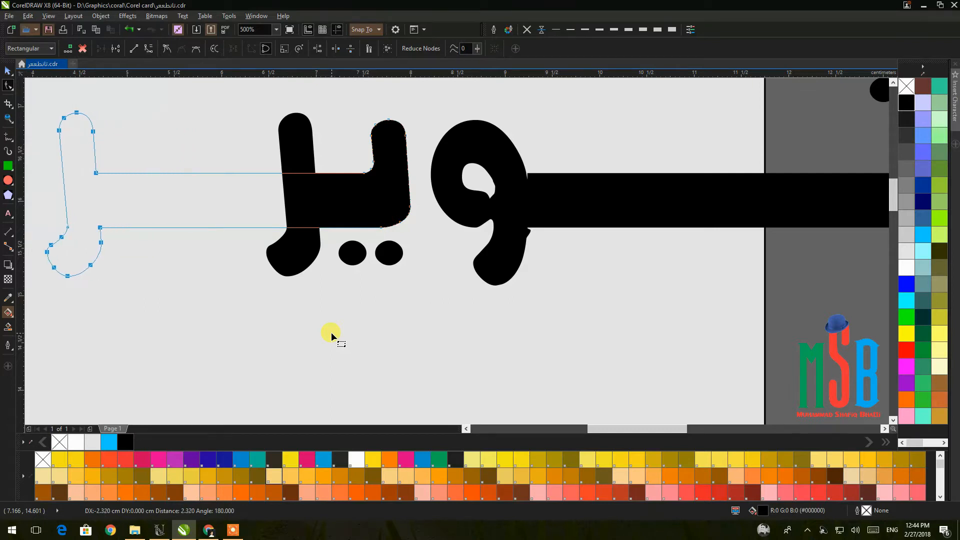
key("Left")
key("Left")
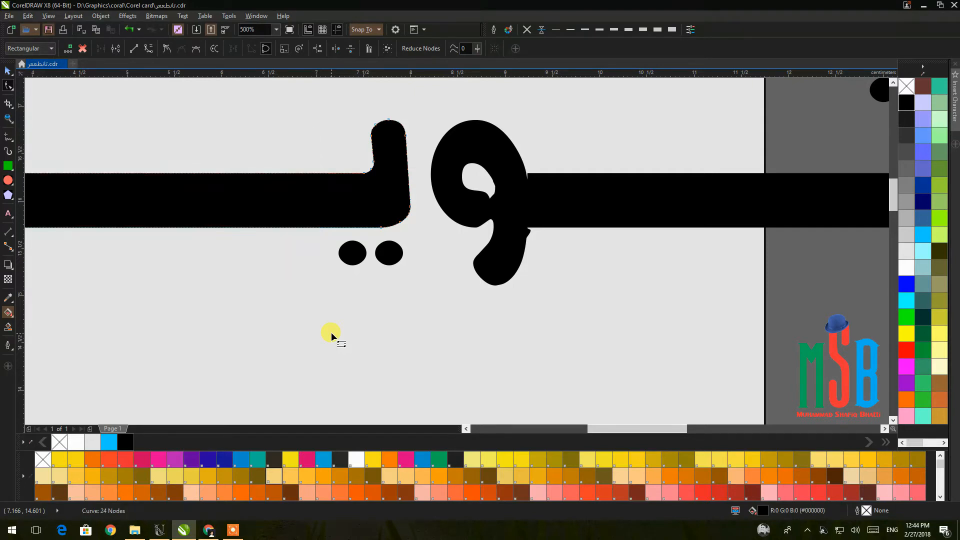
scroll(358, 320, "down", 2)
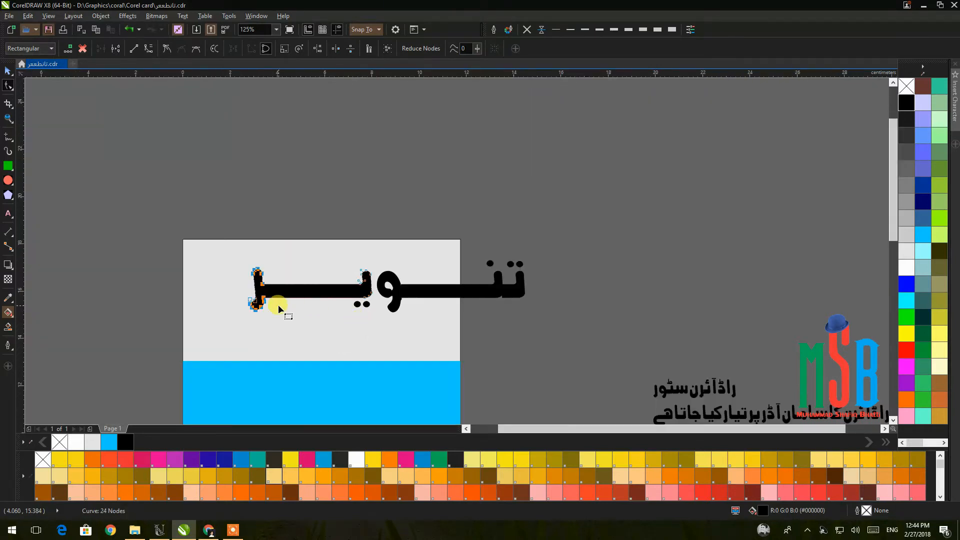
Pull the leftmost letter back right twice and the rightmost letter's nodes left once.
left_click(199, 203)
left_click_drag(325, 338, 325, 338)
key("Right")
key("Right")
key("Right")
key("Right")
key("Right")
key("Right")
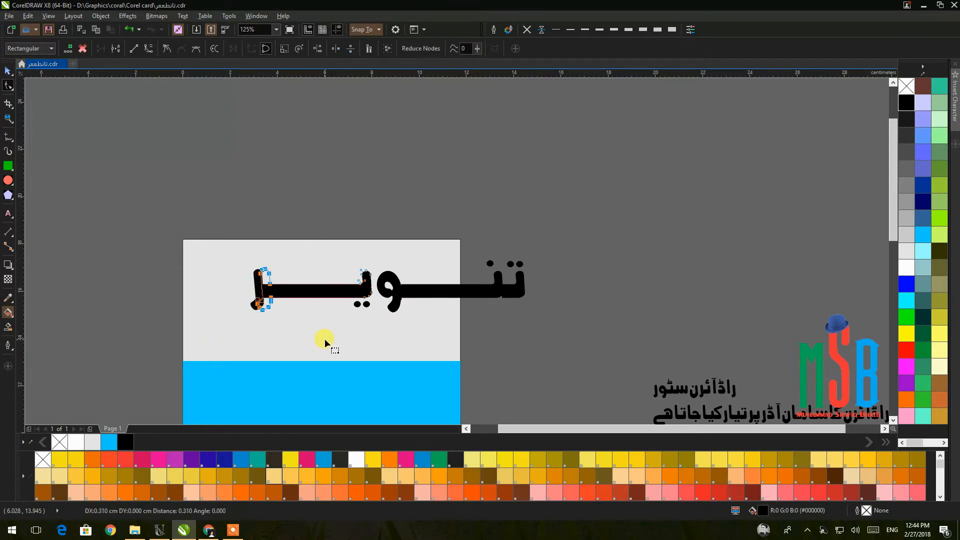
key("Right")
key("Right")
key("Right")
key("Right")
key("Right")
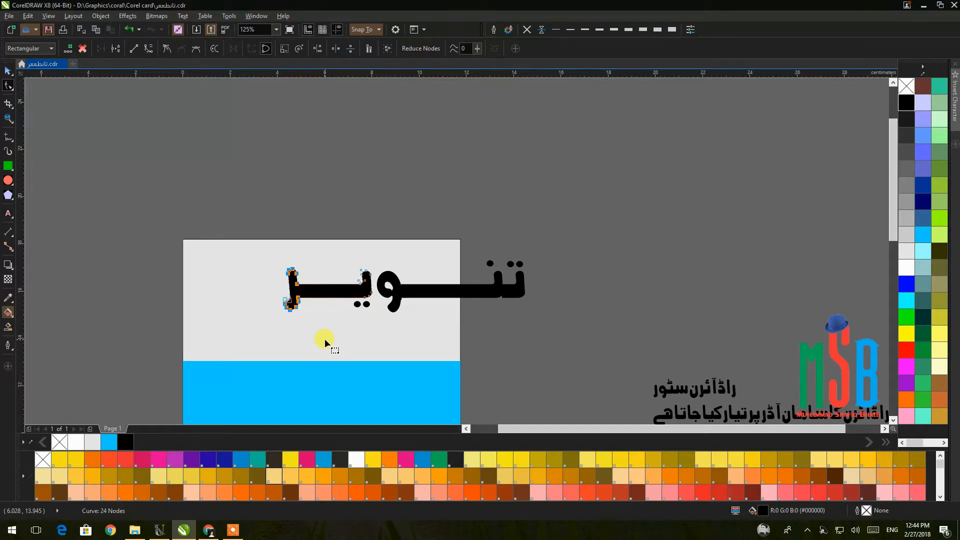
left_click_drag(605, 201, 438, 334)
key("Left")
key("Left")
key("Left")
key("Left")
key("Left")
key("Left")
key("Left")
key("Left")
key("Left")
key("Left")
key("Left")
key("Left")
key("Left")
key("Left")
key("Left")
key("Left")
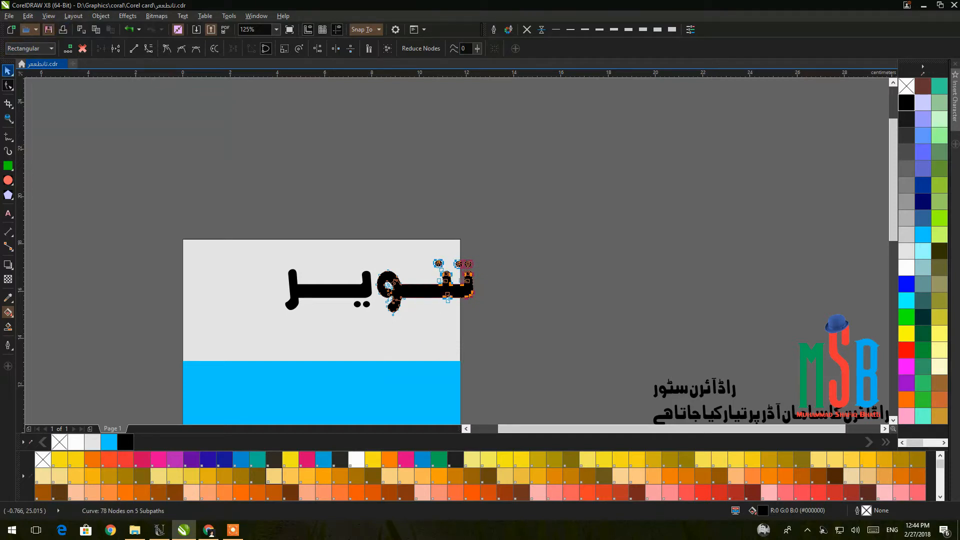
Weld all pieces of تنویر into one shape and reposition it on the card.
key("space")
left_click_drag(257, 178, 535, 330)
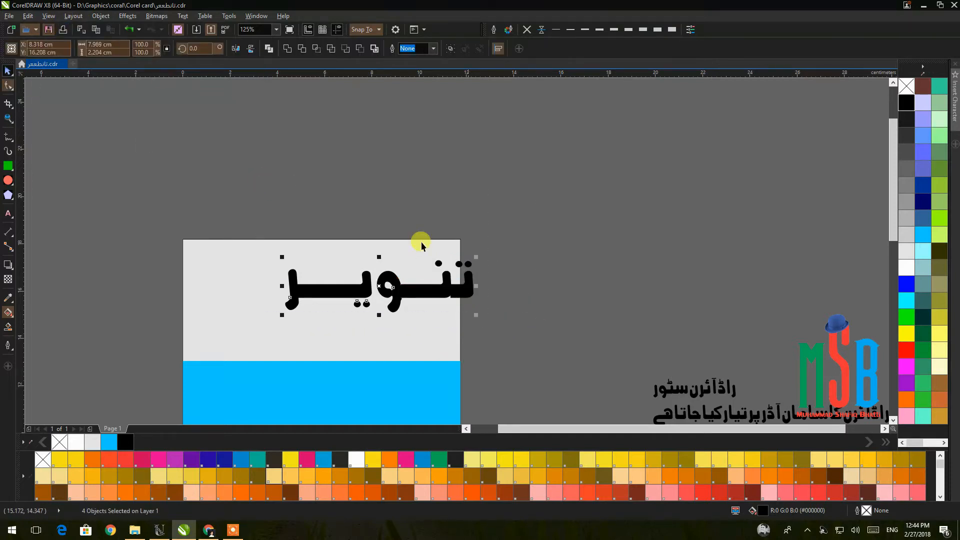
left_click(287, 49)
left_click_drag(443, 298, 424, 290)
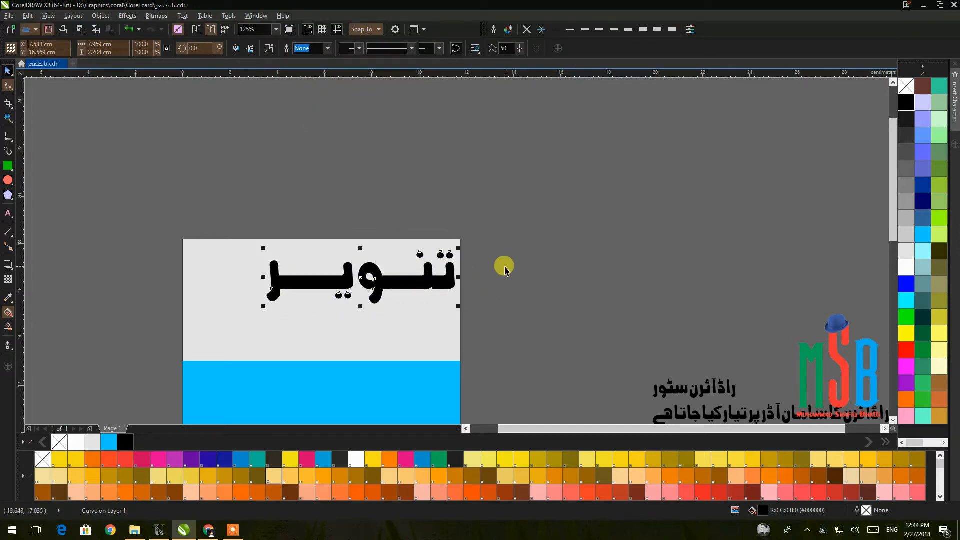
Zoom in and delete an extra node to straighten a corner of the welded headline.
left_click(505, 270)
scroll(466, 250, "up", 3)
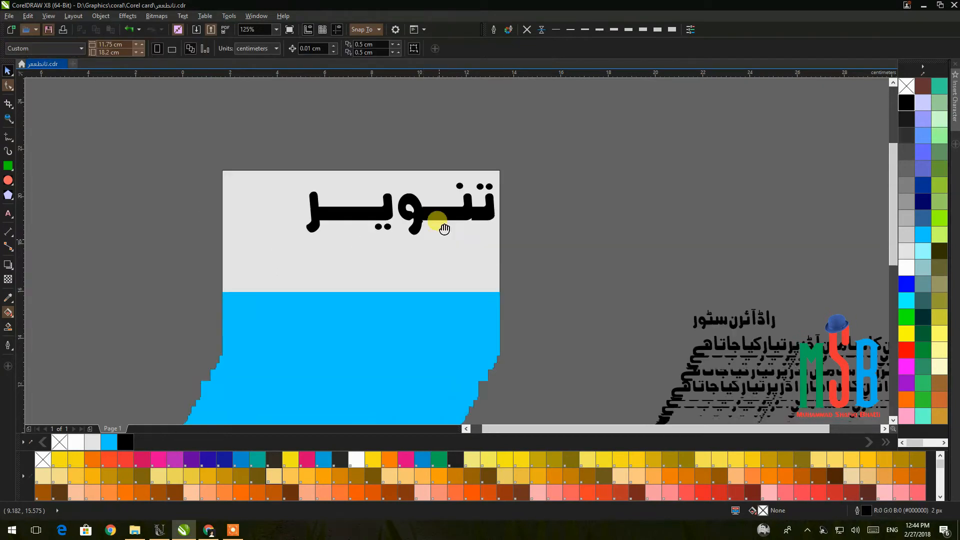
left_click(415, 204)
scroll(410, 201, "up", 8)
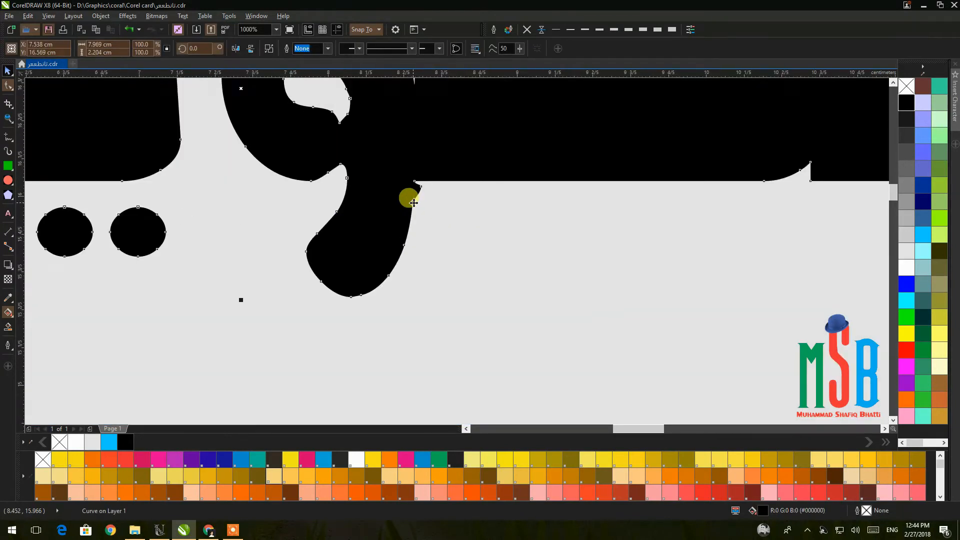
left_click(7, 87)
double_click(428, 170)
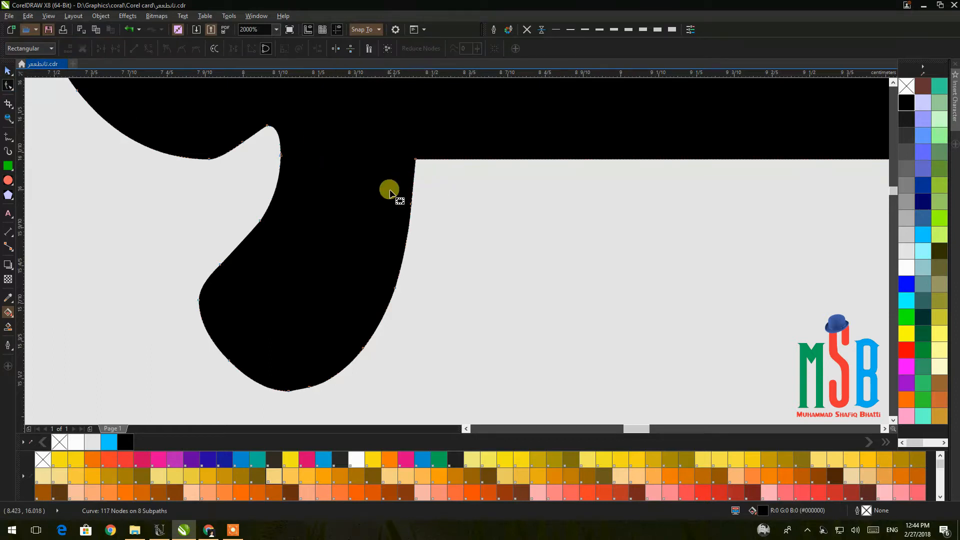
scroll(395, 187, "down", 10)
Enlarge the store name راڈآئرن سٹور to about 152%.
left_click(47, 92)
key("space")
left_click_drag(663, 267, 499, 255)
left_click_drag(431, 262, 383, 270)
Move the tagline onto the card below the store name and lower the blue band's top edge.
left_click(623, 261)
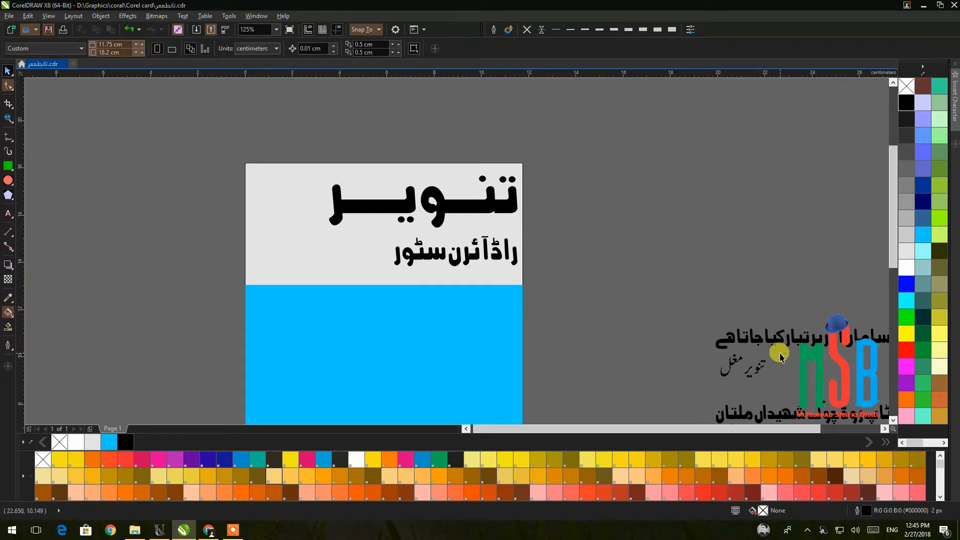
left_click_drag(667, 316, 852, 343)
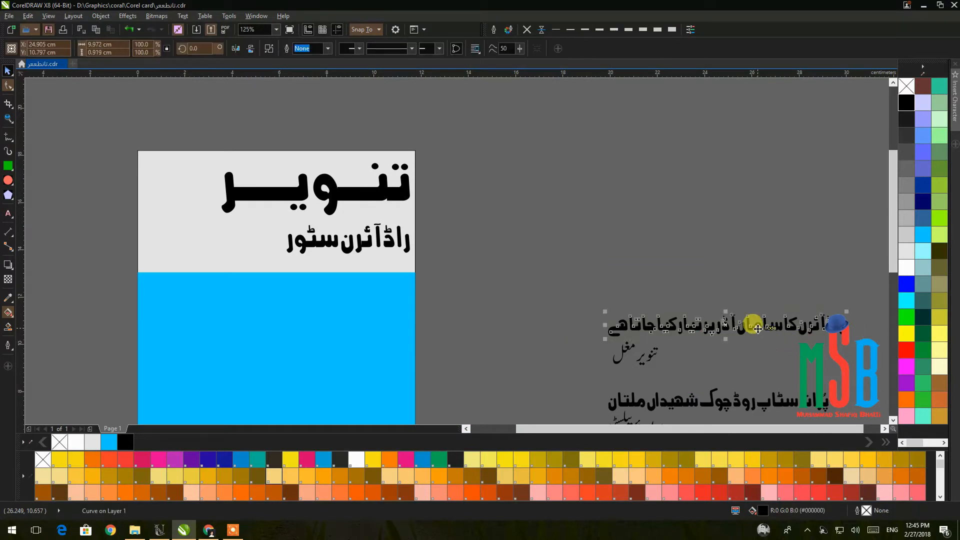
left_click_drag(749, 327, 278, 268)
scroll(277, 267, "up", 2)
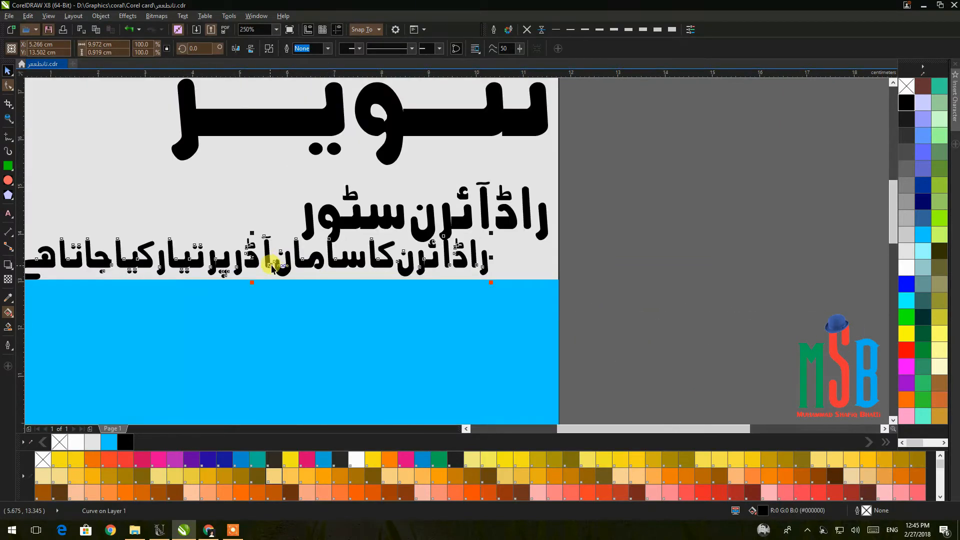
left_click(302, 294)
left_click_drag(279, 277, 279, 298)
Move the store name up slightly.
left_click(581, 224)
left_click(452, 222)
left_click_drag(444, 222, 445, 205)
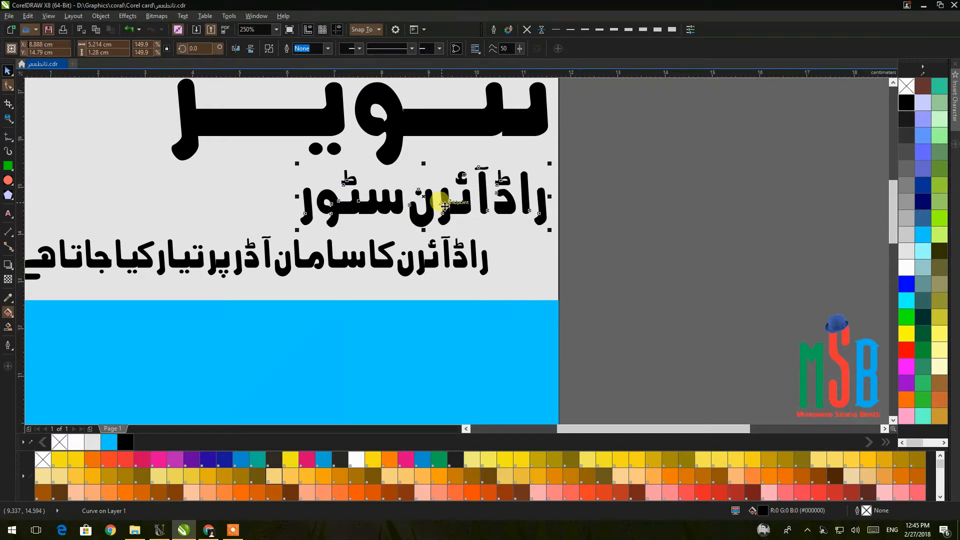
key("Up")
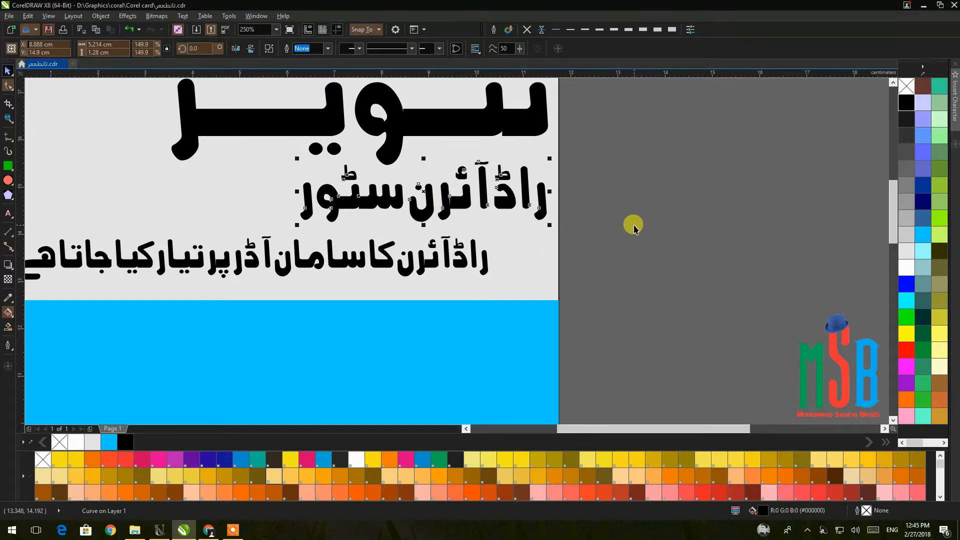
Centre the tagline horizontally over the blue band.
left_click(634, 223)
left_click(419, 267)
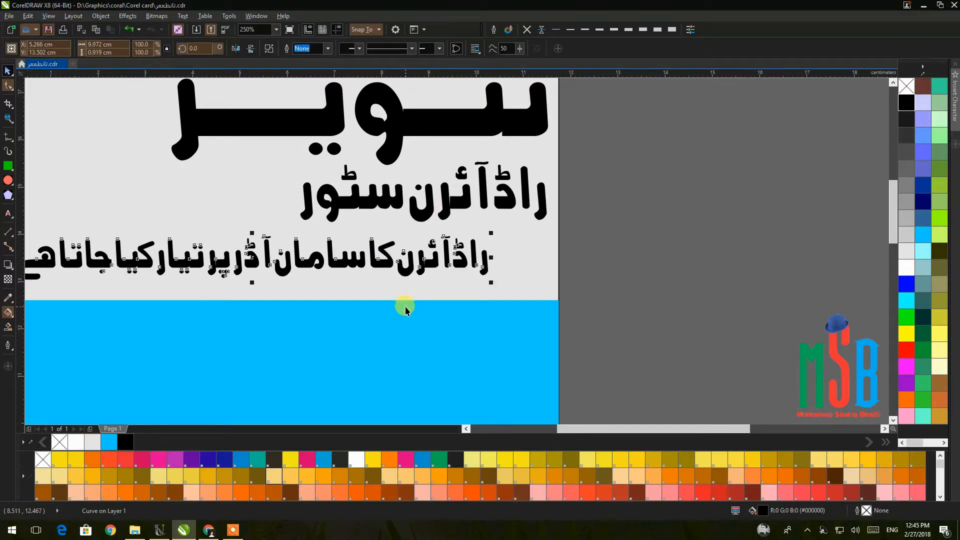
left_click(405, 306, "shift")
key("c")
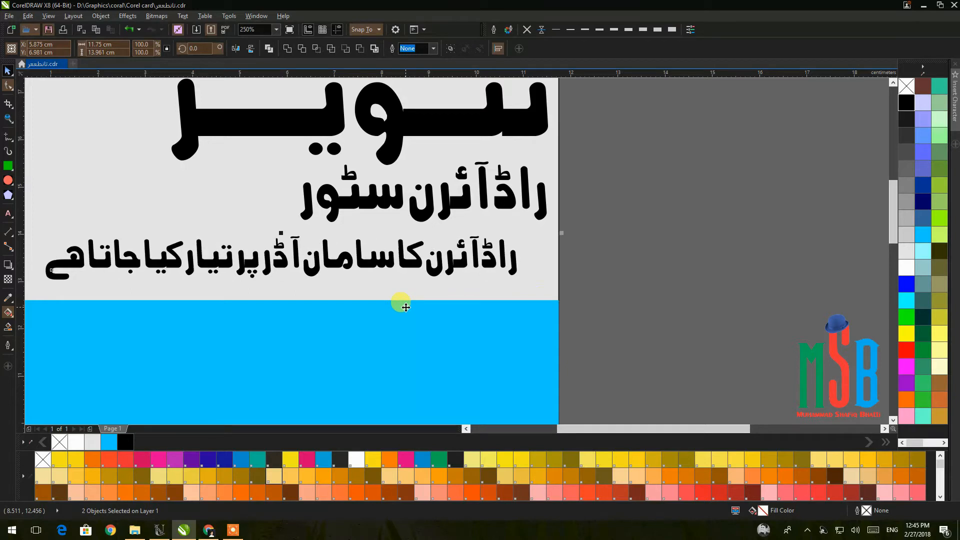
left_click(652, 284)
Fine-tune the tagline's vertical position with arrow nudges and view the whole card.
scroll(653, 285, "down", 2)
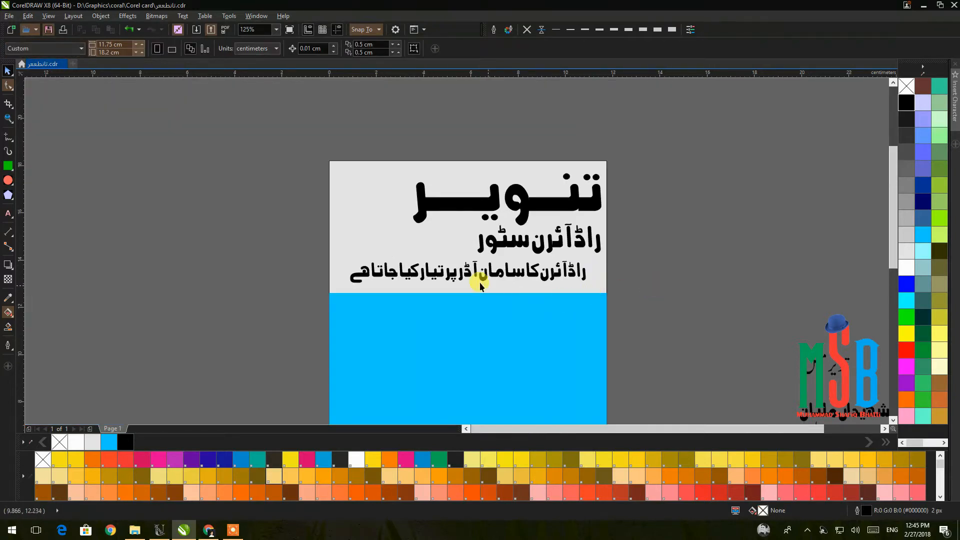
left_click_drag(479, 281, 487, 245)
scroll(487, 245, "up", 1)
left_click(488, 236)
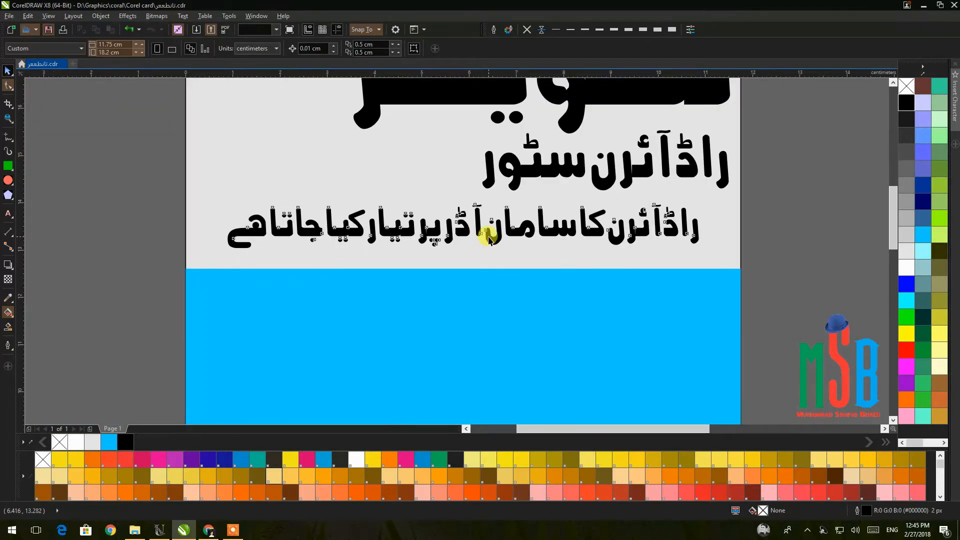
key("Down")
key("Down")
key("Down")
key("Down")
key("Down")
key("Down")
key("Down")
key("Down")
key("Down")
key("Down")
key("Down")
key("Down")
key("Down")
key("Down")
key("Down")
key("Down")
key("Down")
key("Down")
key("Down")
key("Down")
key("Down")
key("Down")
key("Up")
key("Up")
key("Up")
key("Up")
key("Up")
key("Up")
key("Up")
key("Up")
key("Up")
key("Up")
key("Up")
key("Up")
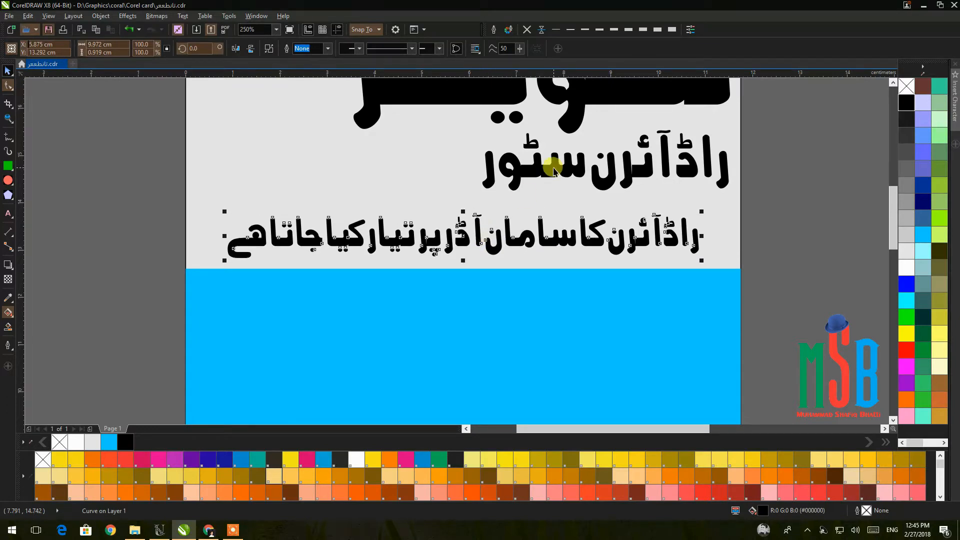
key("Up")
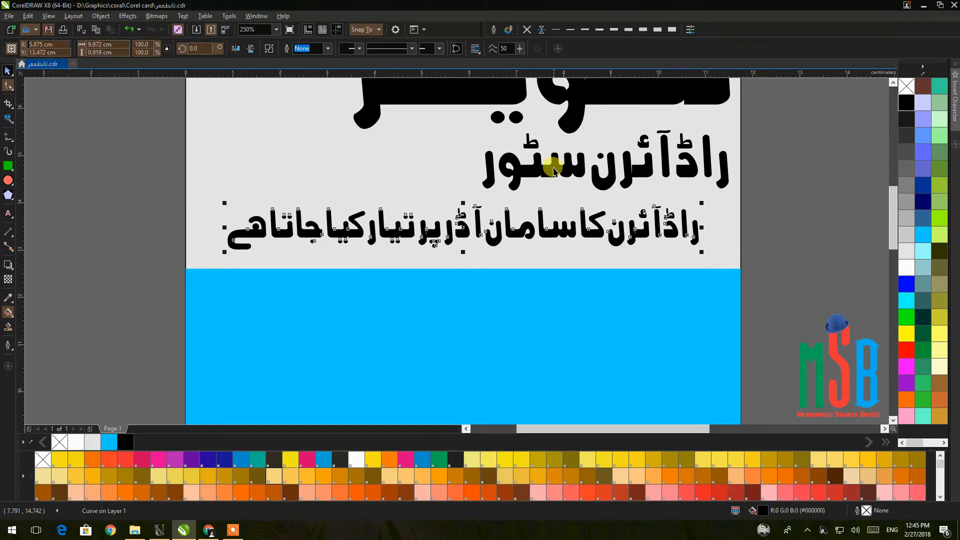
left_click(789, 164)
scroll(789, 164, "down", 2)
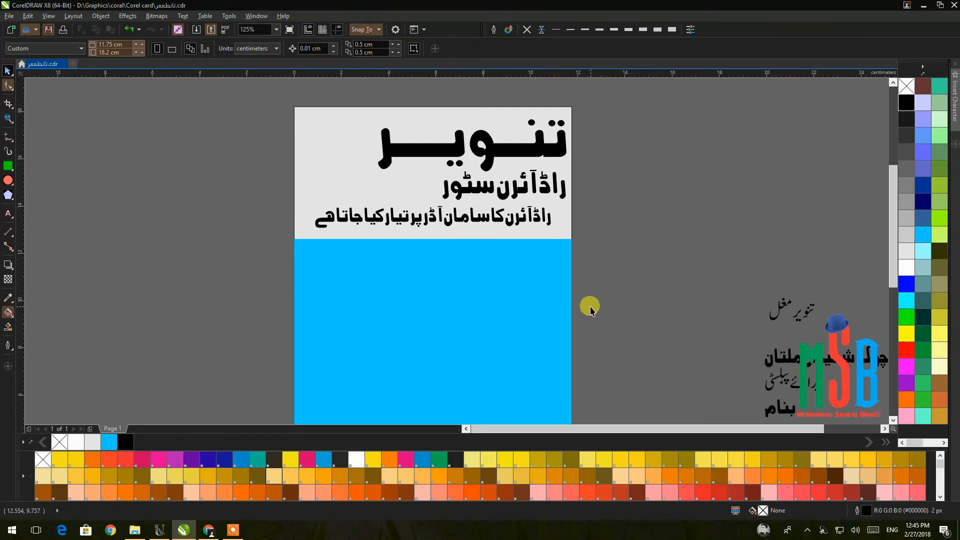
mouse_move(544, 275)
left_mouse_down()
mouse_move(516, 225)
mouse_move(542, 248)
mouse_move(540, 260)
left_mouse_up()
scroll(514, 219, "down", 1)
scroll(522, 265, "up", 1)
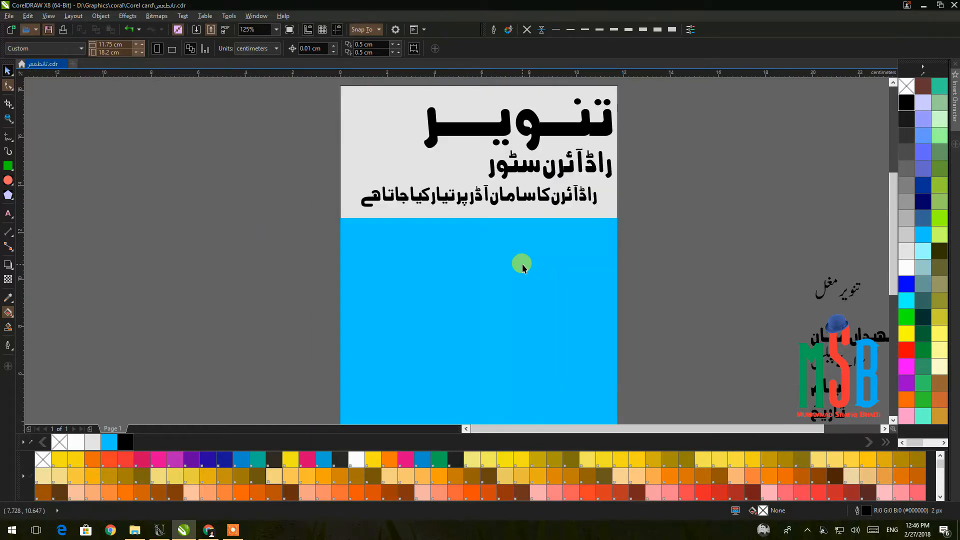
Draw a thin full-width strip under the header filled bright blue, and make the lower rectangle white.
left_click(8, 165)
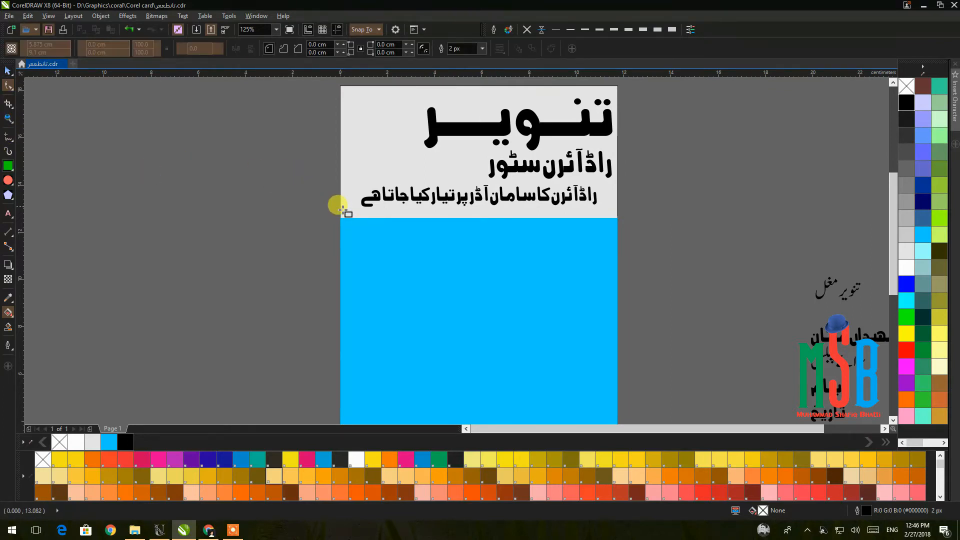
left_click_drag(343, 212, 613, 238)
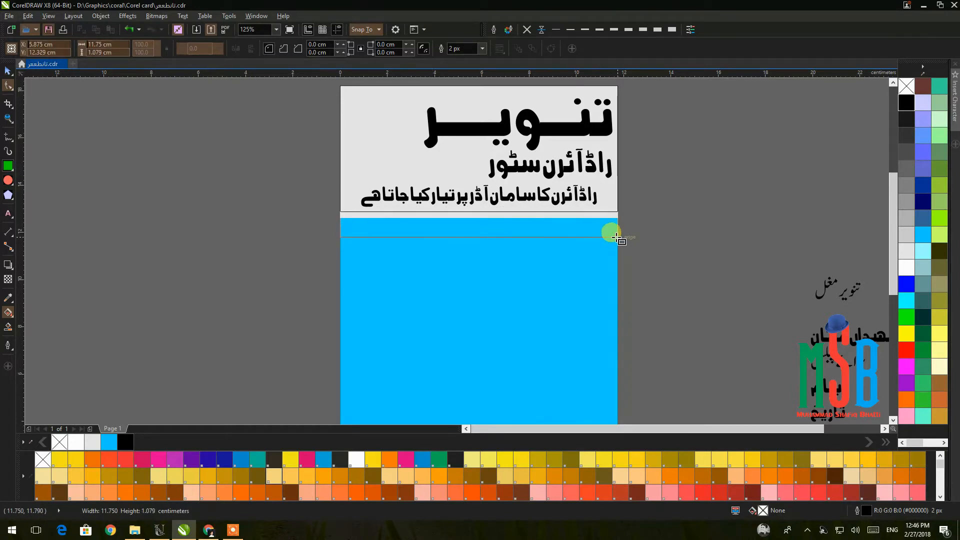
left_click(8, 70)
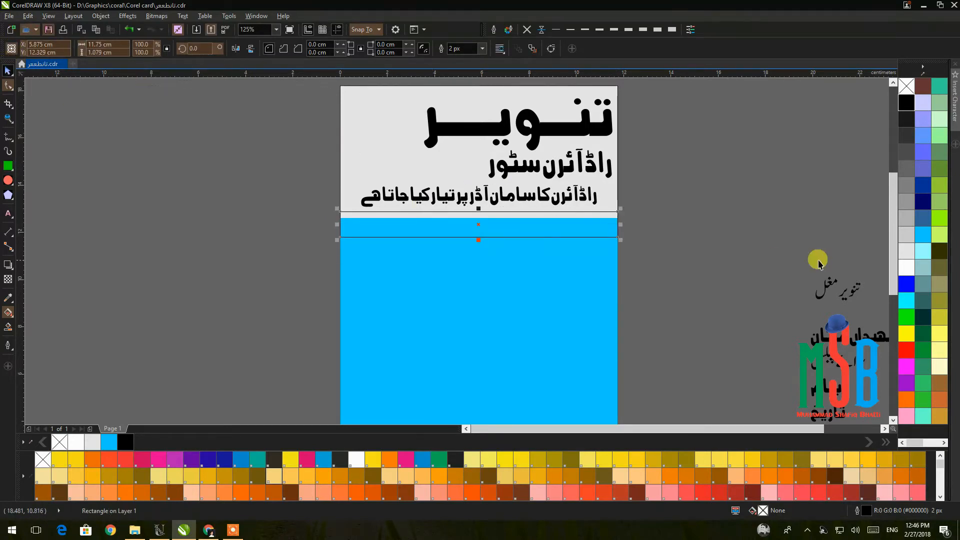
left_click(923, 235)
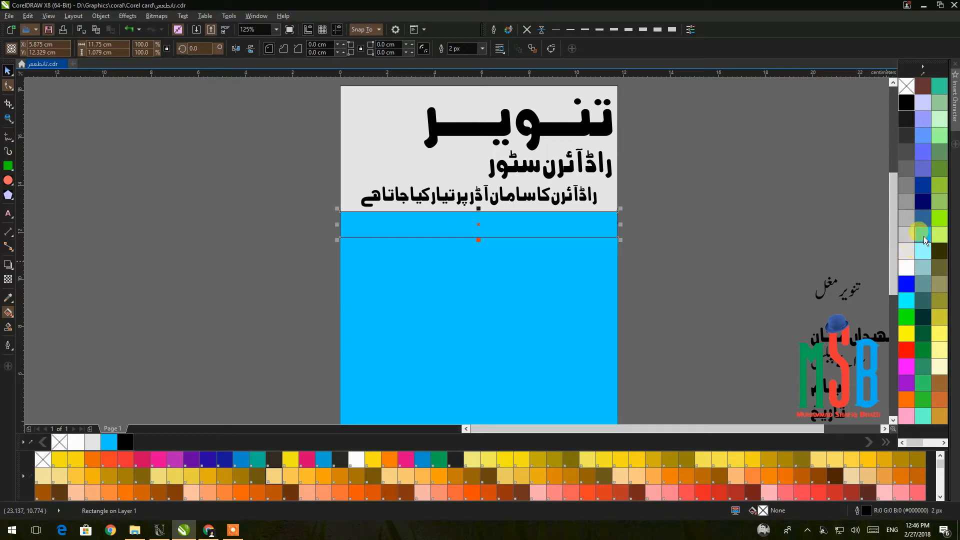
left_click(607, 261)
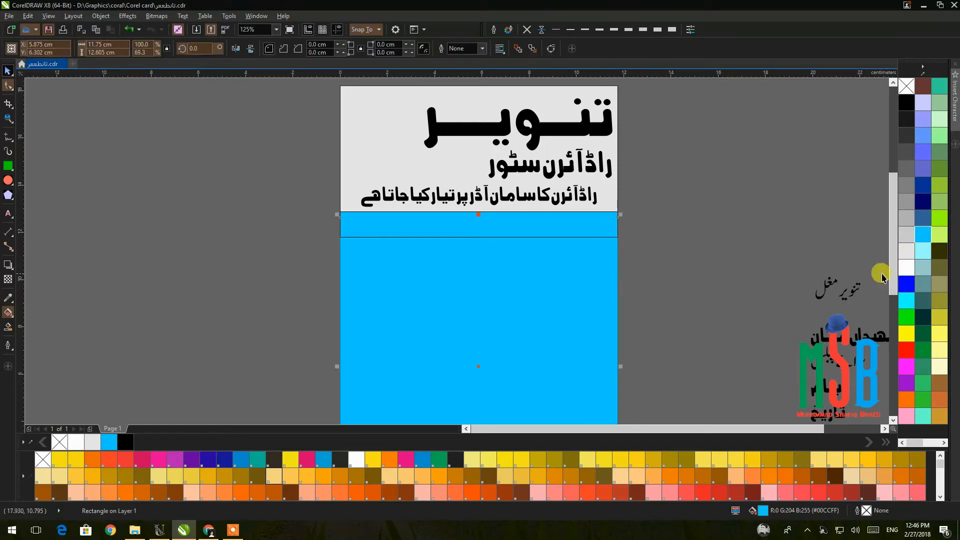
left_click(905, 268)
left_click(745, 242)
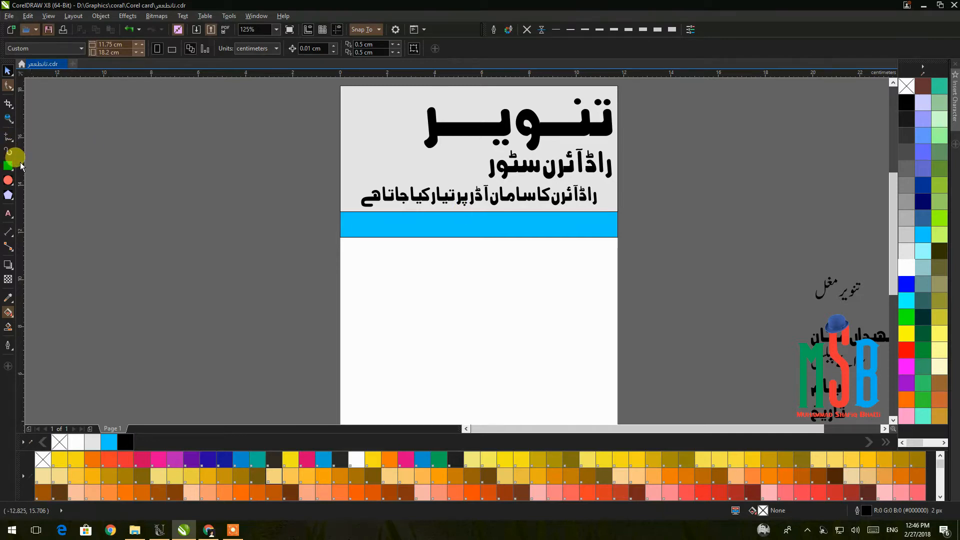
Sketch a line left of the page with Smart Drawing, deleting the slanted and wavy stray strokes.
key("shift+s")
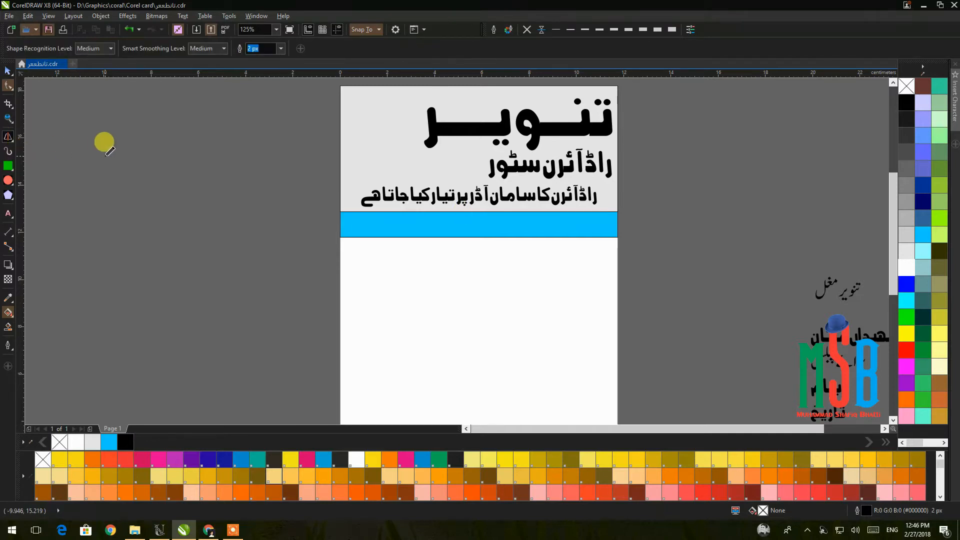
left_click(6, 73)
left_click(8, 136)
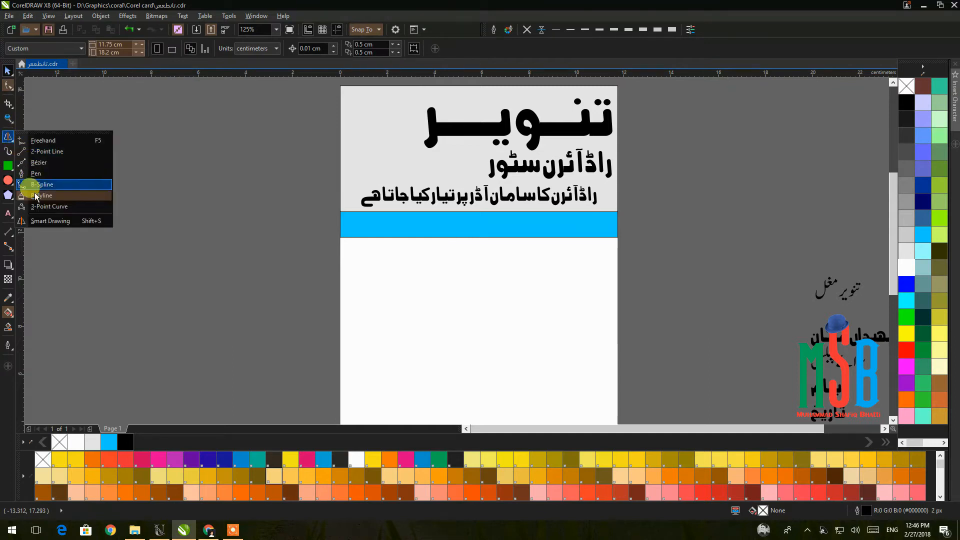
left_click(39, 220)
left_click_drag(192, 237, 278, 251)
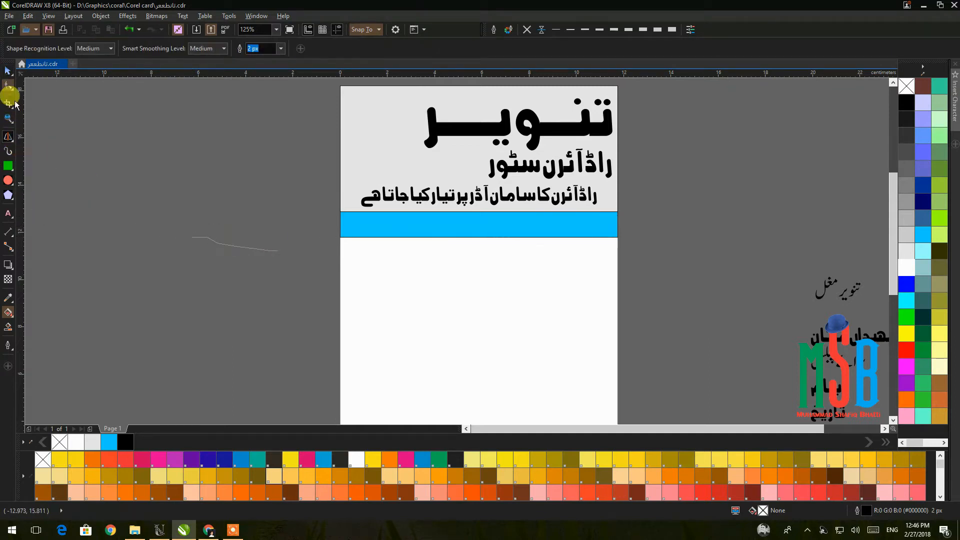
left_click(7, 70)
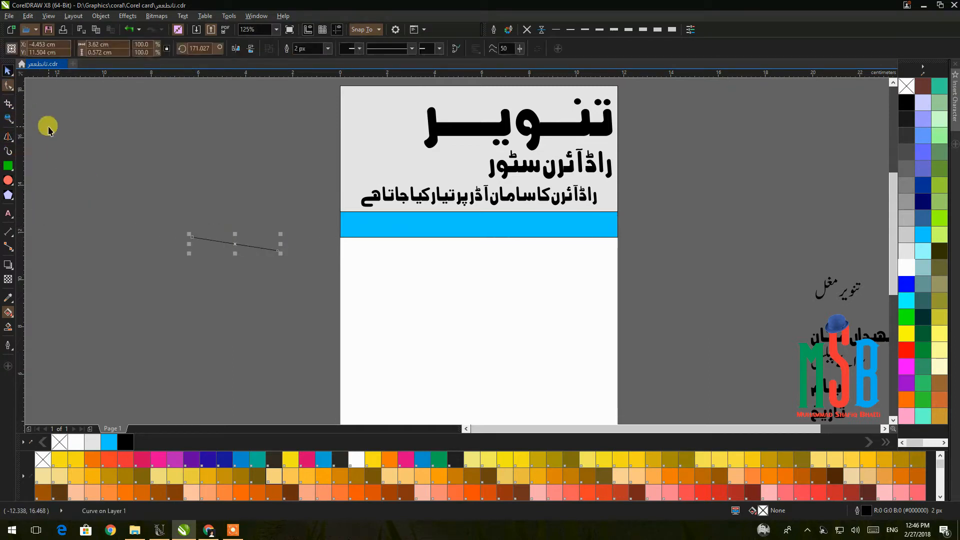
key("Delete")
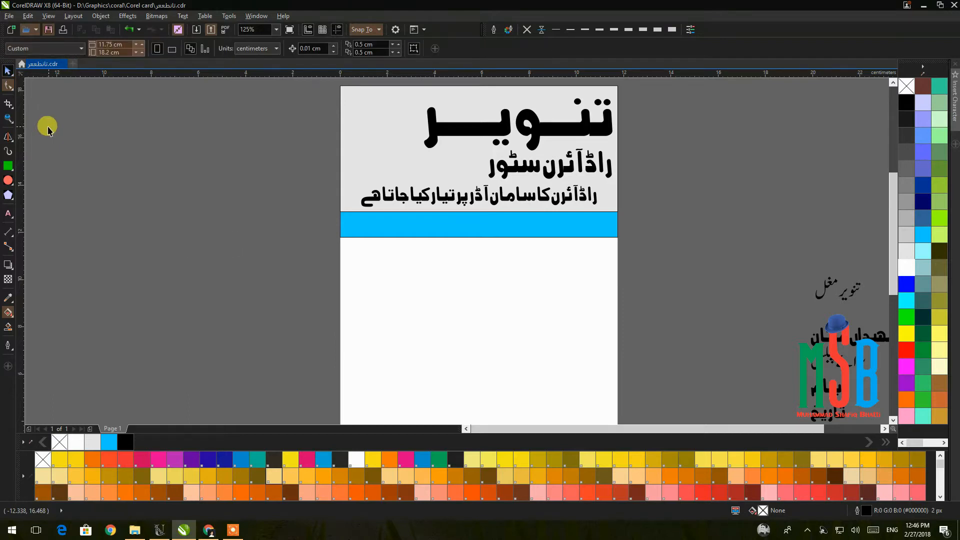
left_click(8, 136)
left_click_drag(197, 239, 258, 245)
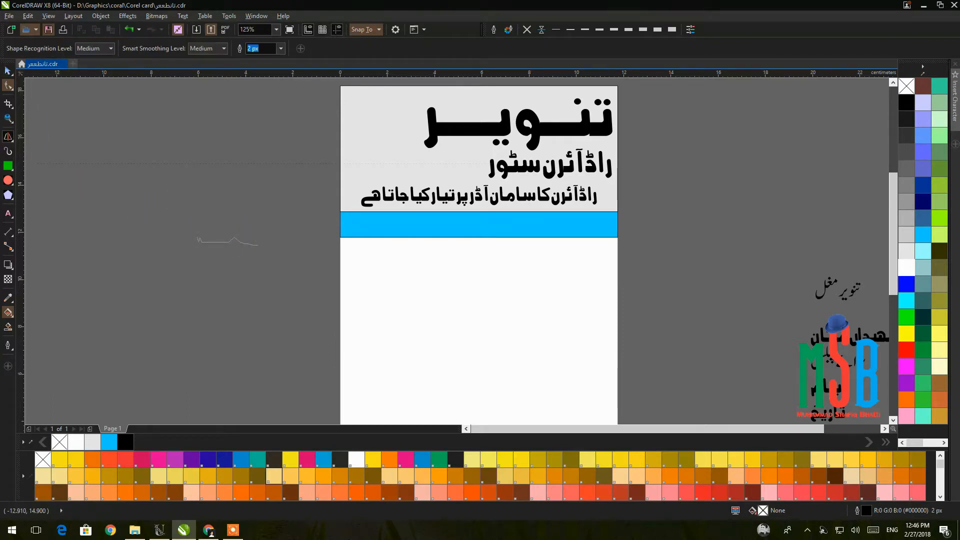
left_click_drag(147, 224, 260, 234)
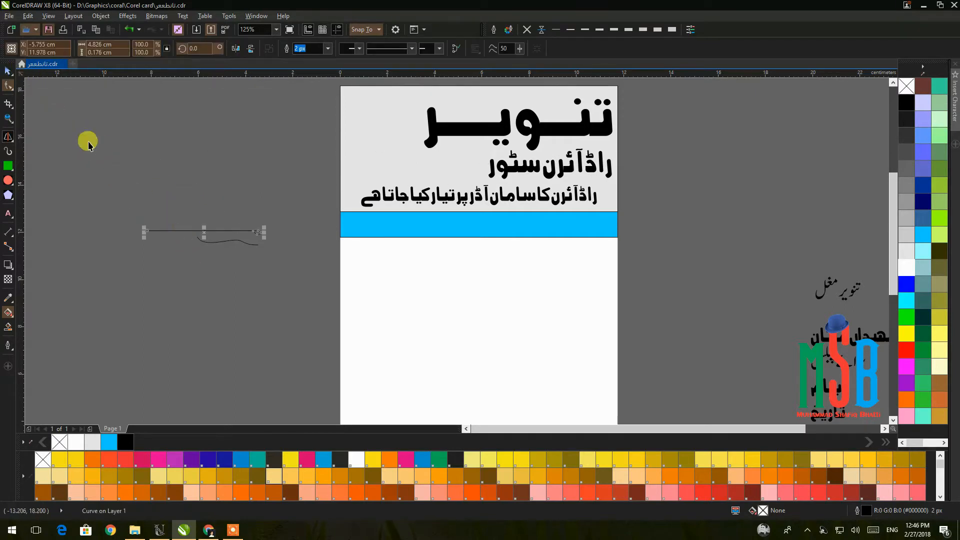
left_click(233, 240)
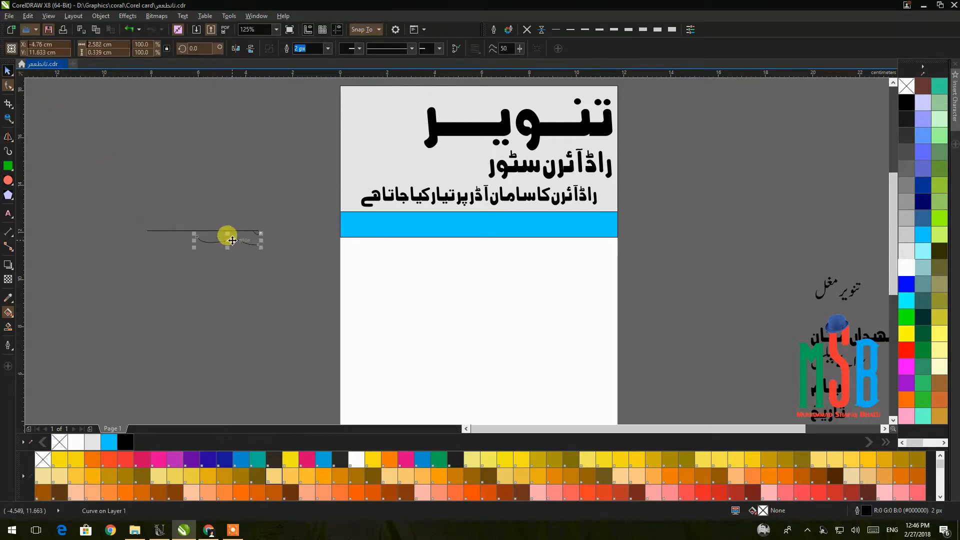
key("Delete")
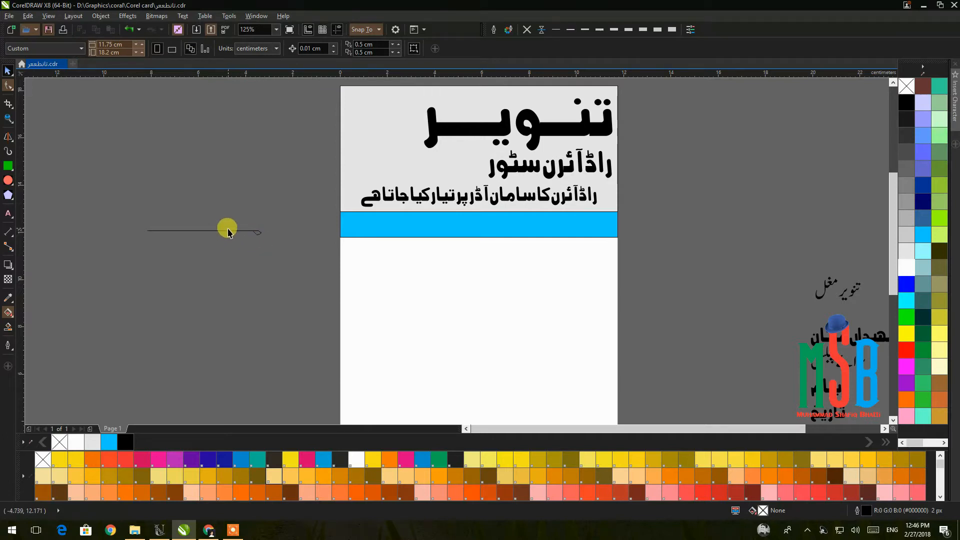
Move the line down and right, undoing a rotation to keep it horizontal.
left_click_drag(227, 234, 268, 251)
left_click(268, 251)
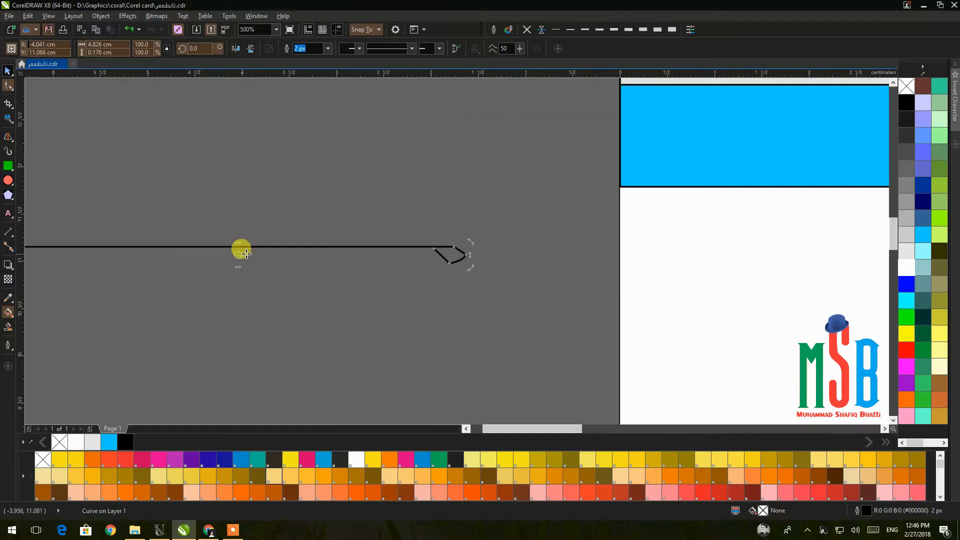
scroll(240, 249, "up", 2)
left_click_drag(289, 249, 335, 248)
key("ctrl+z")
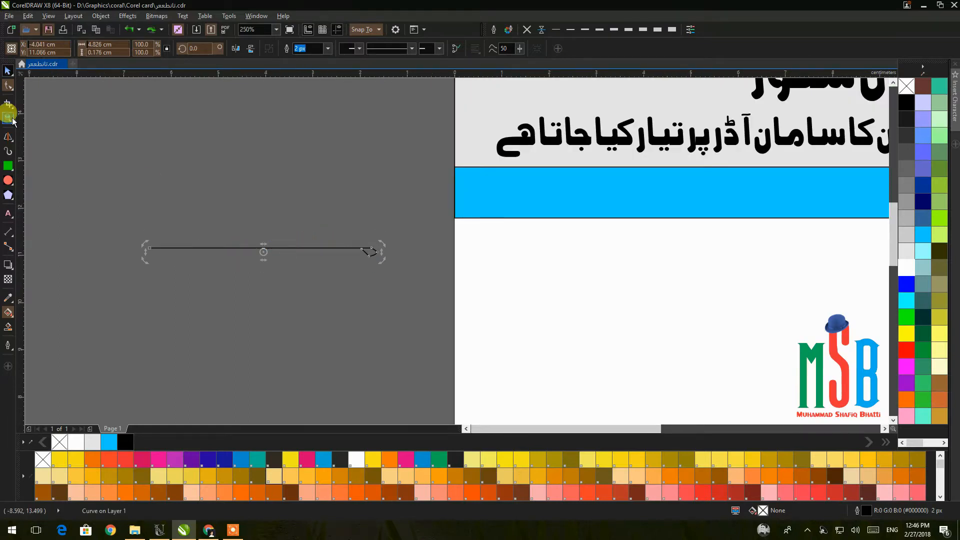
Add a node to the line, Break Apart, and delete the short right-hand segment.
left_click(8, 85)
double_click(310, 248)
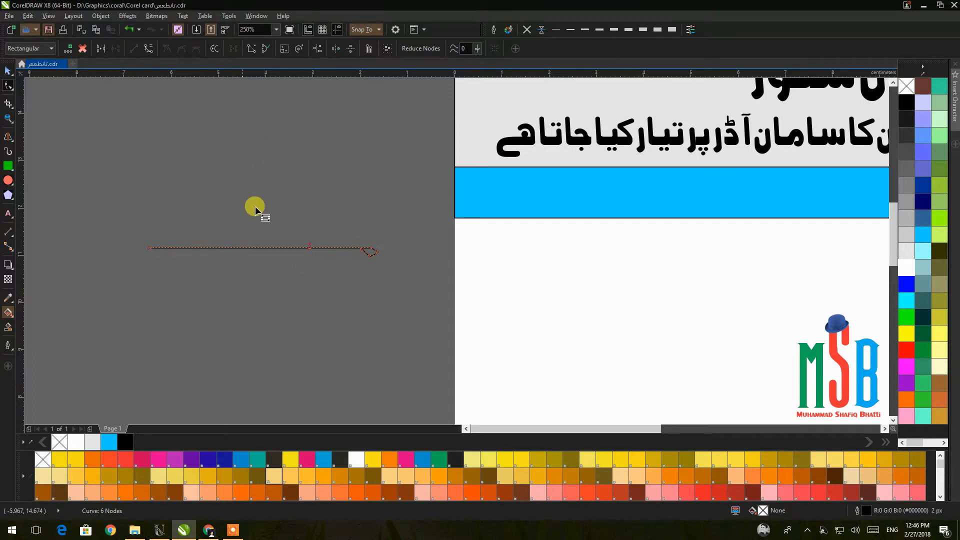
left_click(8, 71)
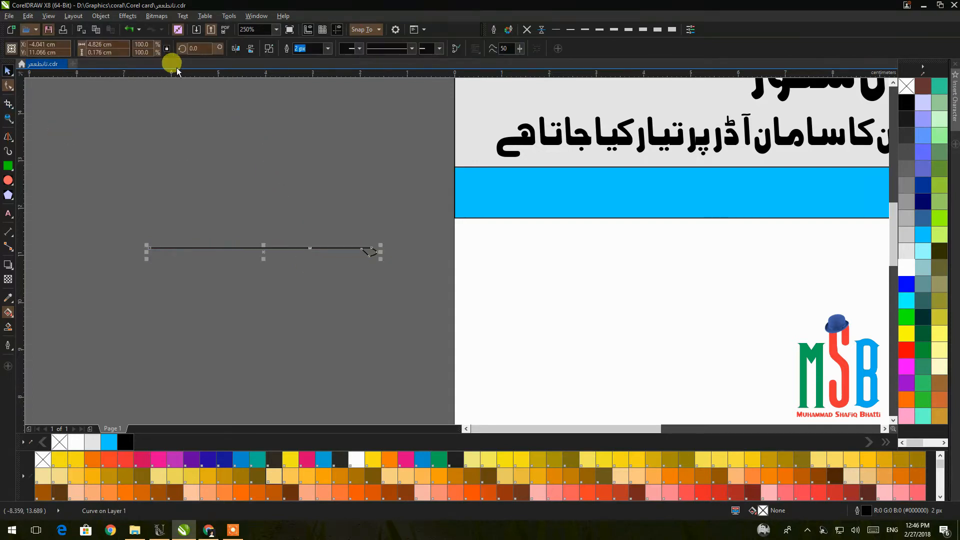
left_click(252, 48)
left_click(370, 278)
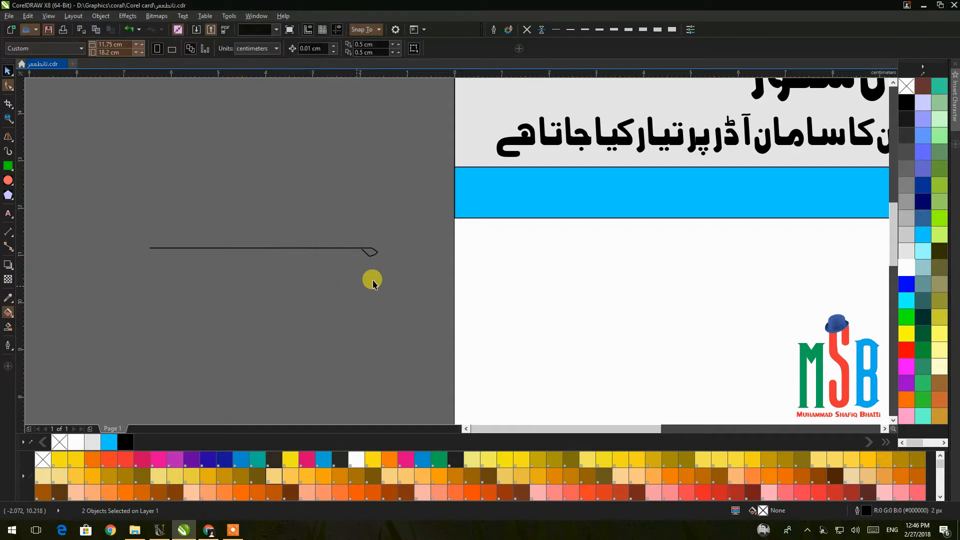
left_click(362, 249)
key("Delete")
left_click_drag(354, 268, 135, 202)
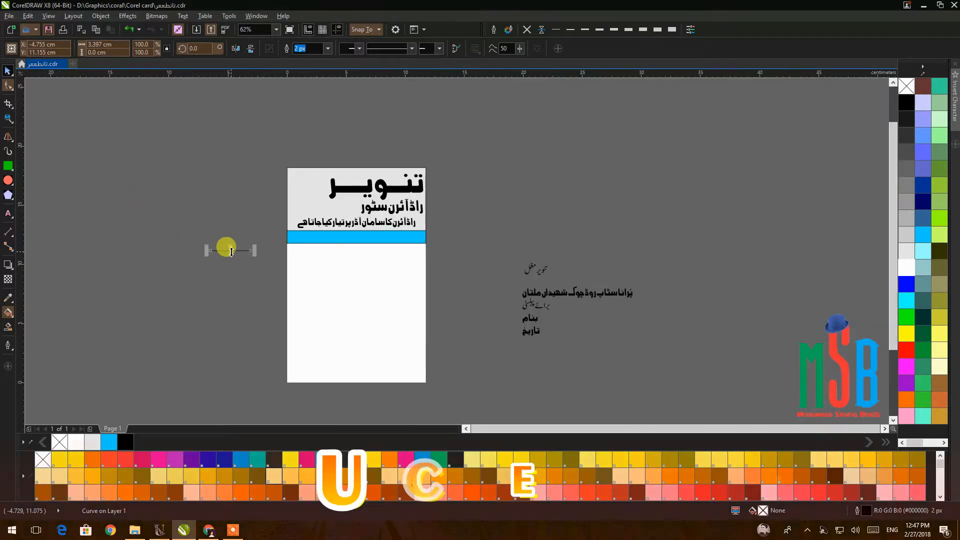
Place the line near the top of the blue band and add evenly spaced copies below it.
scroll(225, 246, "down", 4)
scroll(204, 255, "up", 2)
left_click_drag(253, 243, 639, 220)
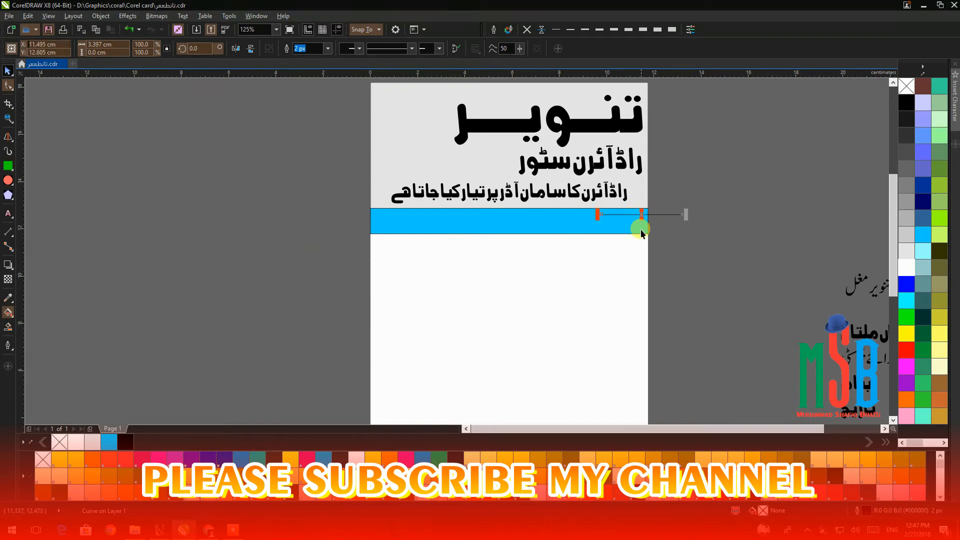
scroll(639, 221, "up", 4)
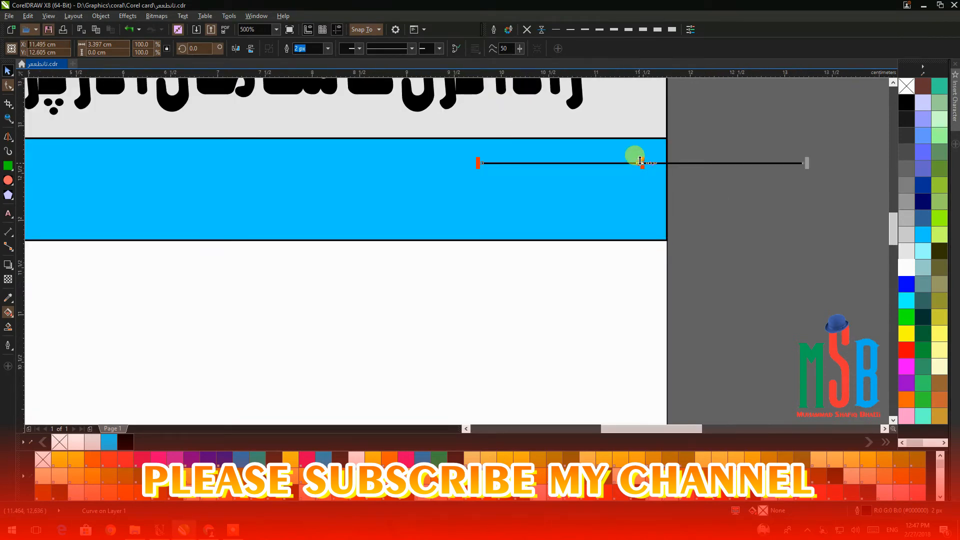
left_click_drag(640, 162, 647, 189)
key("ctrl+r")
key("ctrl+r")
Move all four lines up to fit the band and thicken their outline.
left_click_drag(839, 278, 428, 151)
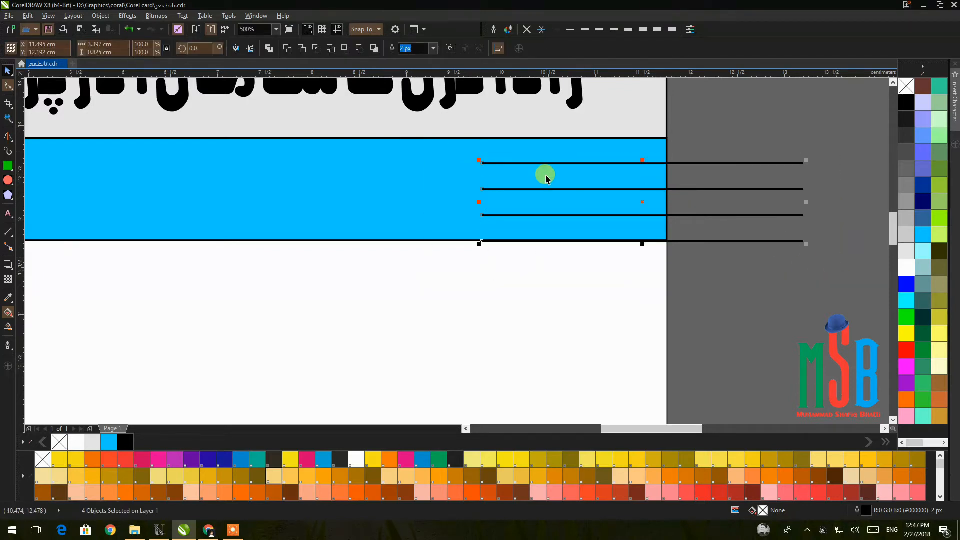
left_click_drag(644, 202, 645, 191)
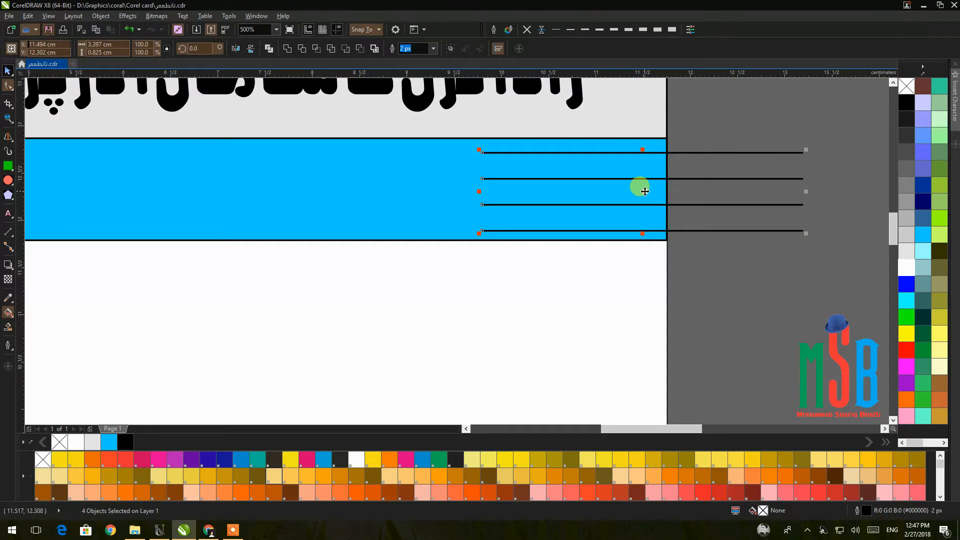
left_click(599, 29)
Make the lines 5 px, trim them to the page edge, and set round corners, round caps and scaling outline.
left_click(614, 29)
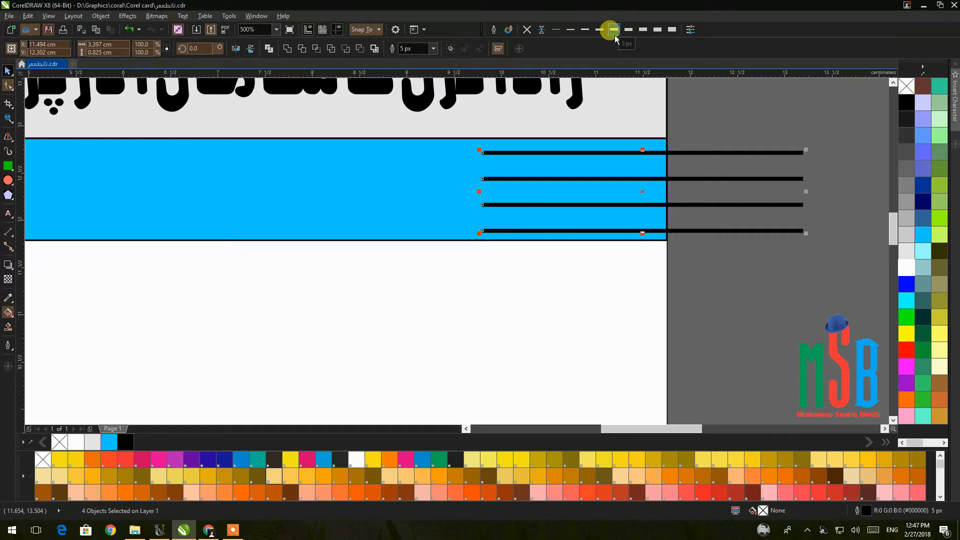
left_click_drag(805, 191, 668, 184)
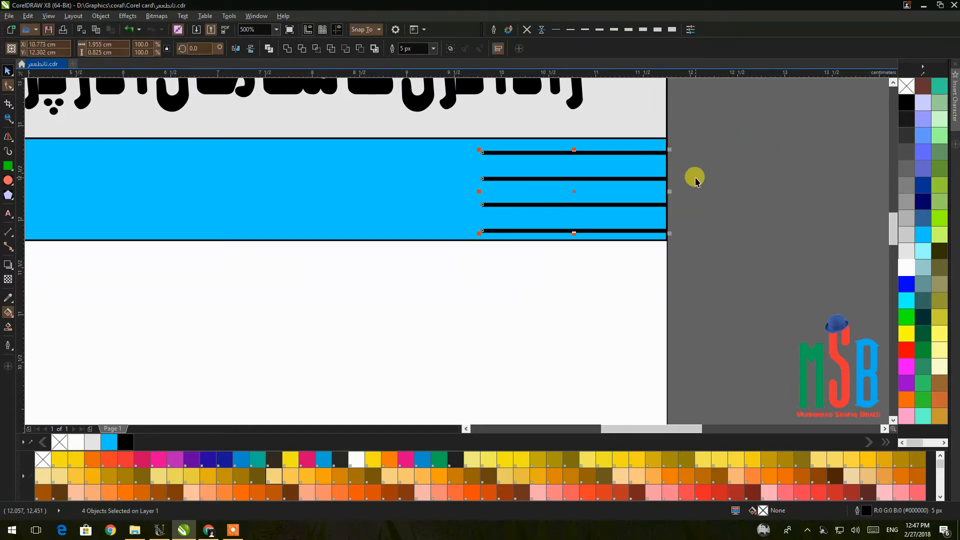
left_click(493, 29)
left_click(445, 266)
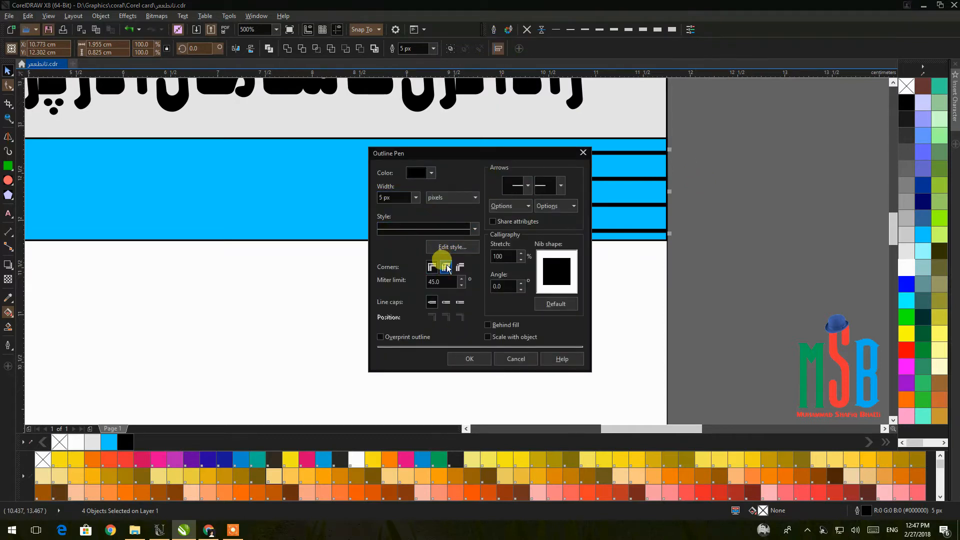
left_click(447, 302)
left_click(497, 325)
left_click(490, 337)
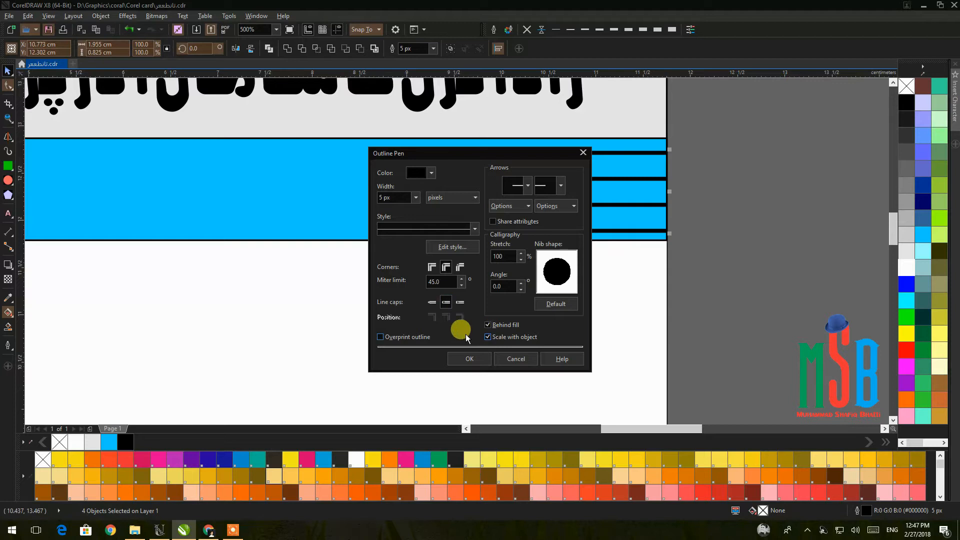
left_click(479, 359)
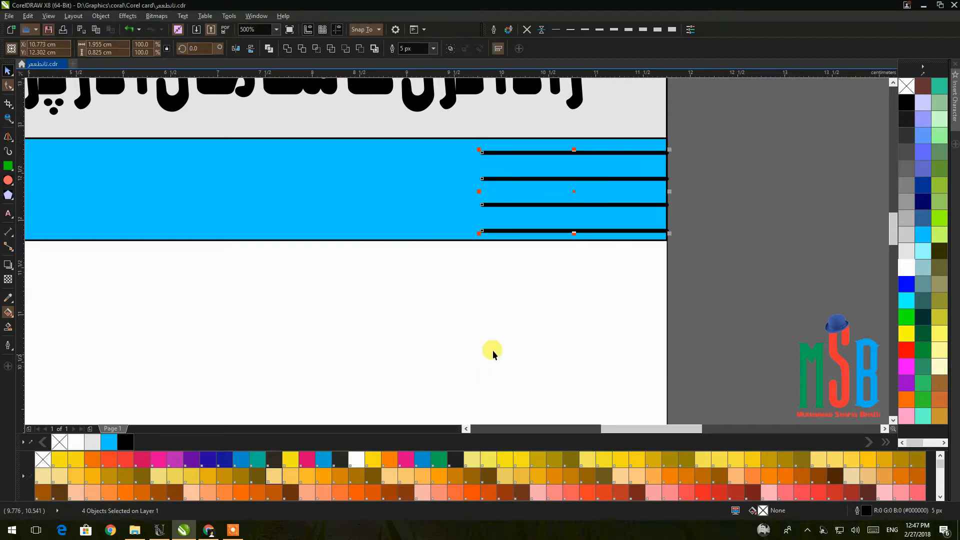
Select all four lines and group them.
left_click(724, 206)
left_click_drag(714, 137, 419, 269)
key("ctrl+g")
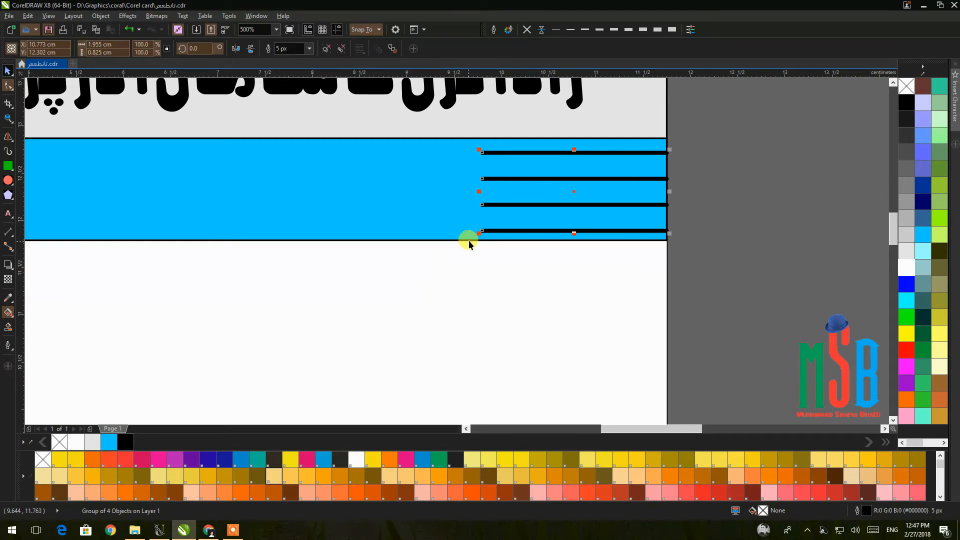
Try to PowerClip the line group into the blue band, dismissing the invalid-object warning.
right_click(573, 183)
left_click(427, 180)
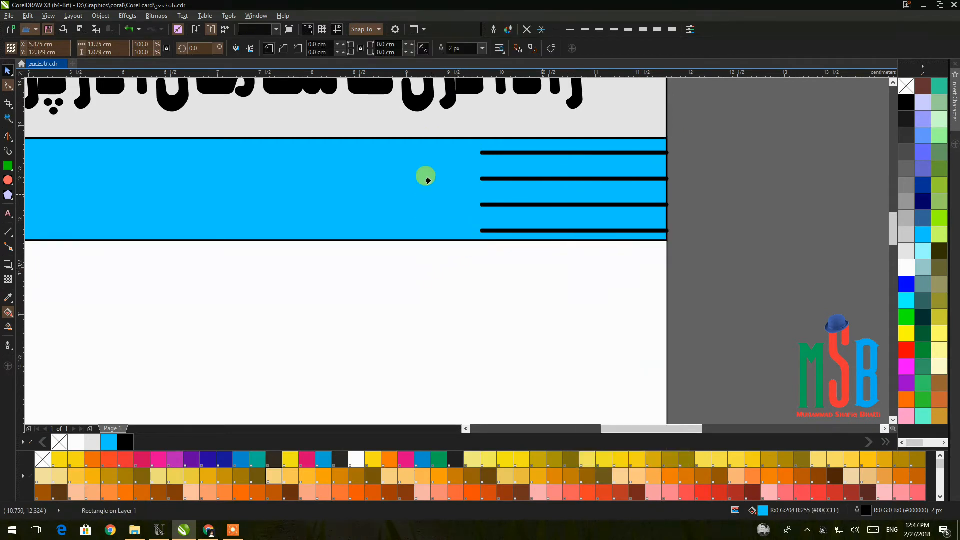
left_click(438, 211)
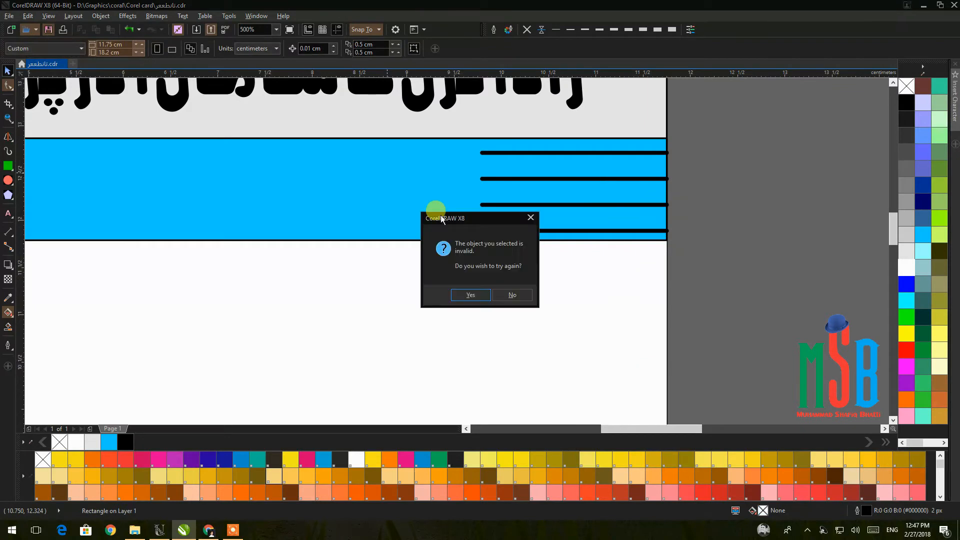
left_click(511, 295)
Move the lines off the band, PowerClip them inside it, and shift them to its right end.
left_click_drag(534, 178, 764, 266)
right_click(773, 254)
left_click(804, 260)
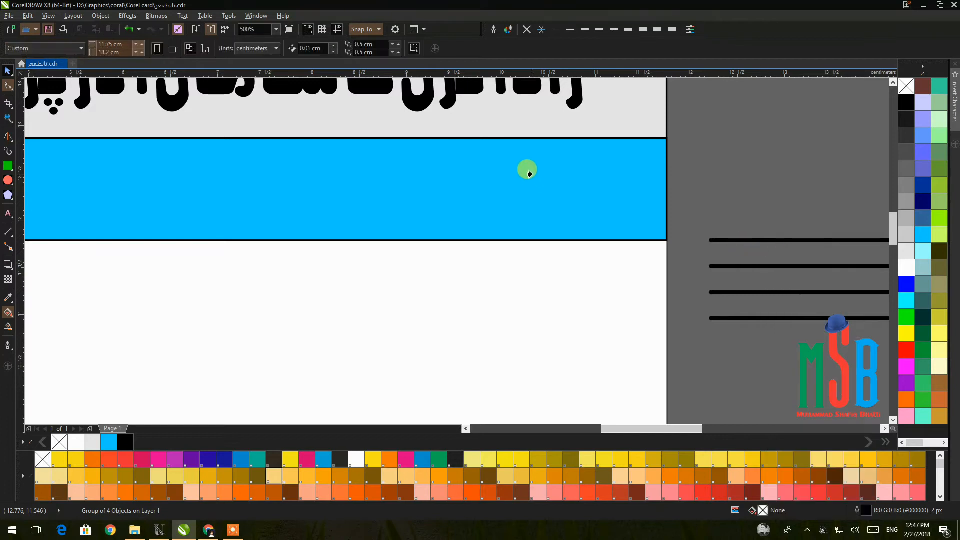
left_click(530, 172)
double_click(531, 173)
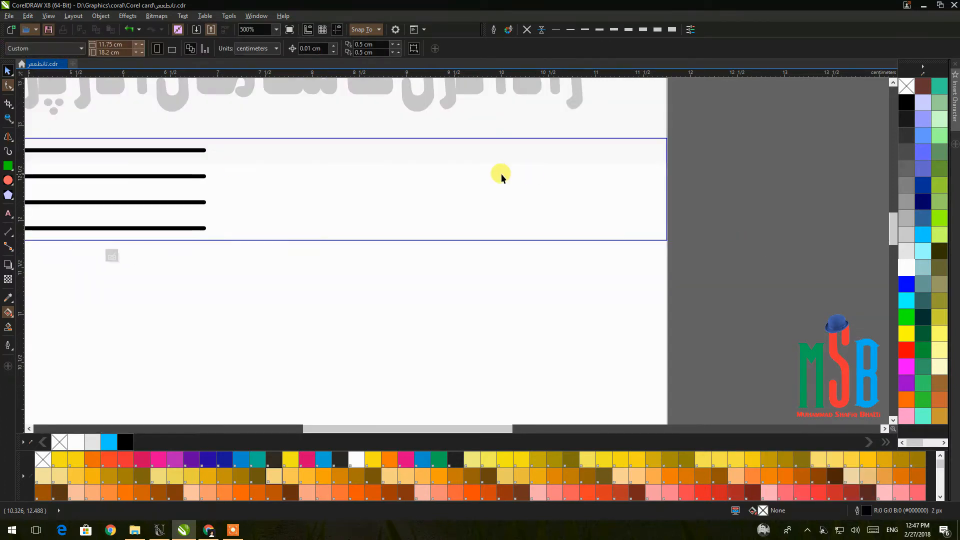
left_click_drag(158, 177, 656, 176)
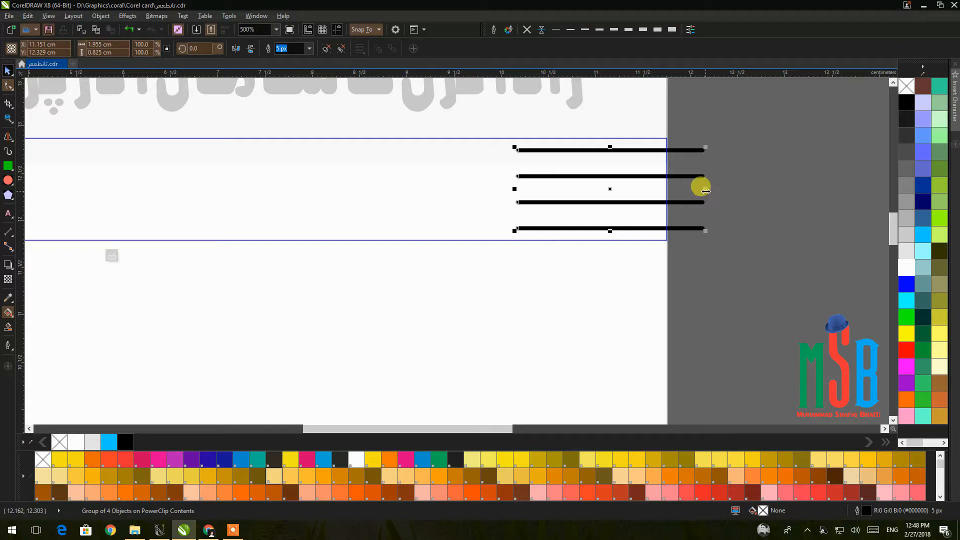
Copy the line set to the band's left end and group both sets inside the PowerClip.
scroll(704, 191, "down", 2)
left_click_drag(653, 186, 134, 176)
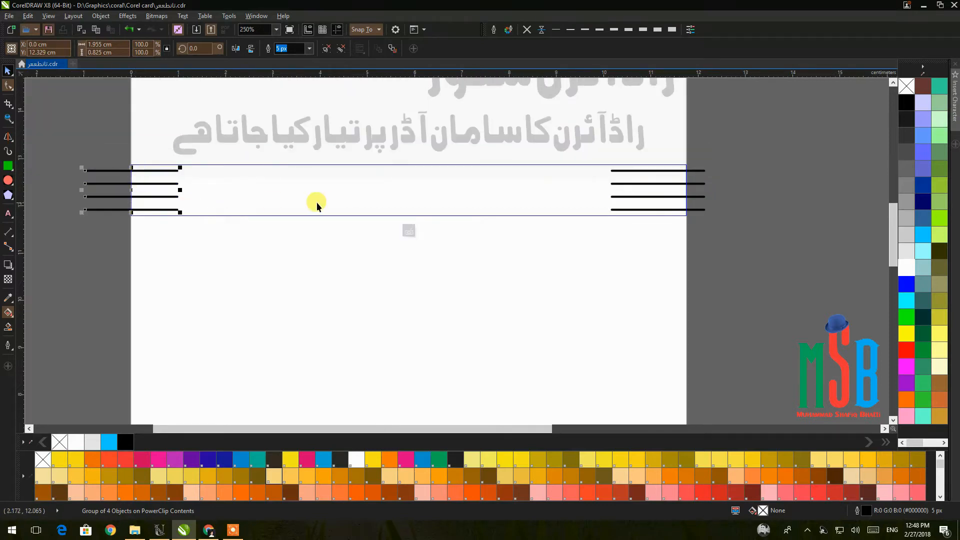
left_click(624, 185, "shift")
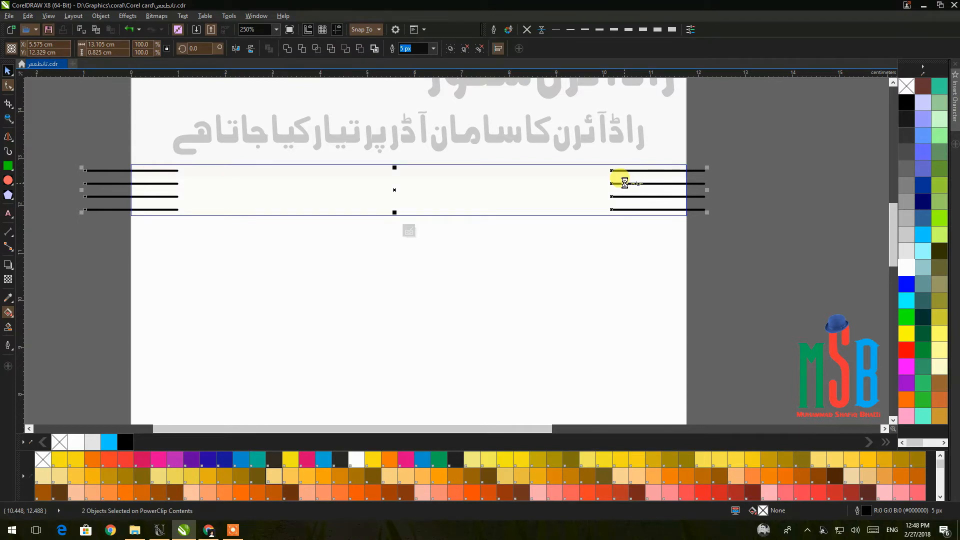
key("ctrl+g")
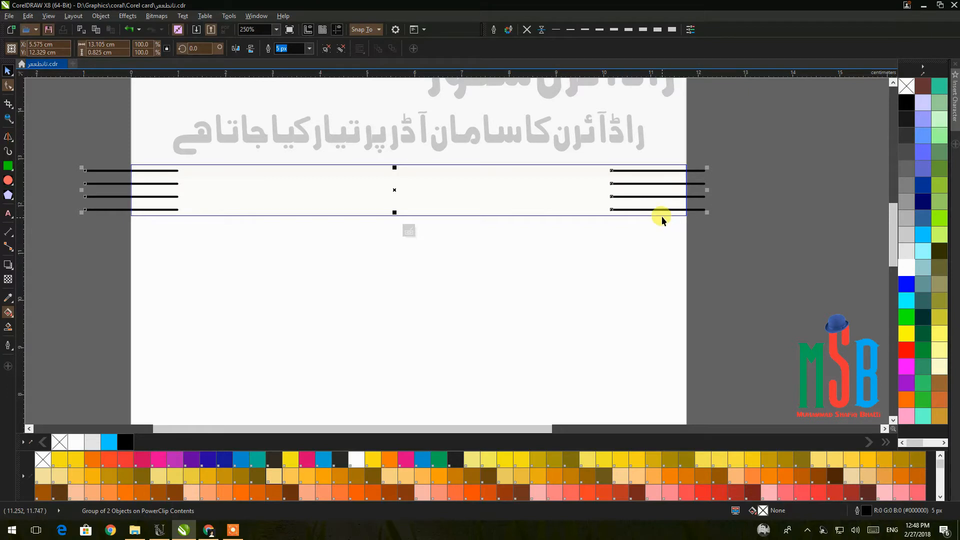
left_click_drag(661, 209, 415, 192)
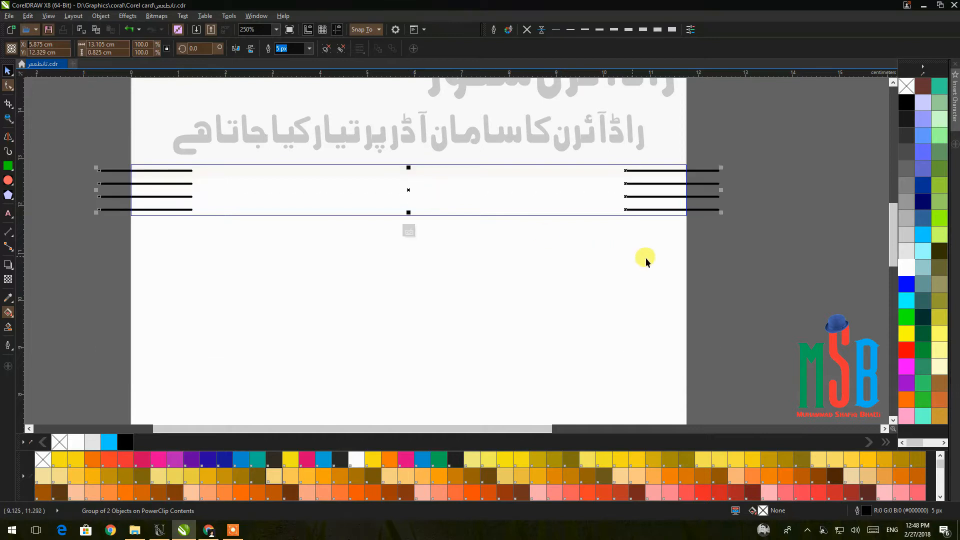
left_click(729, 271)
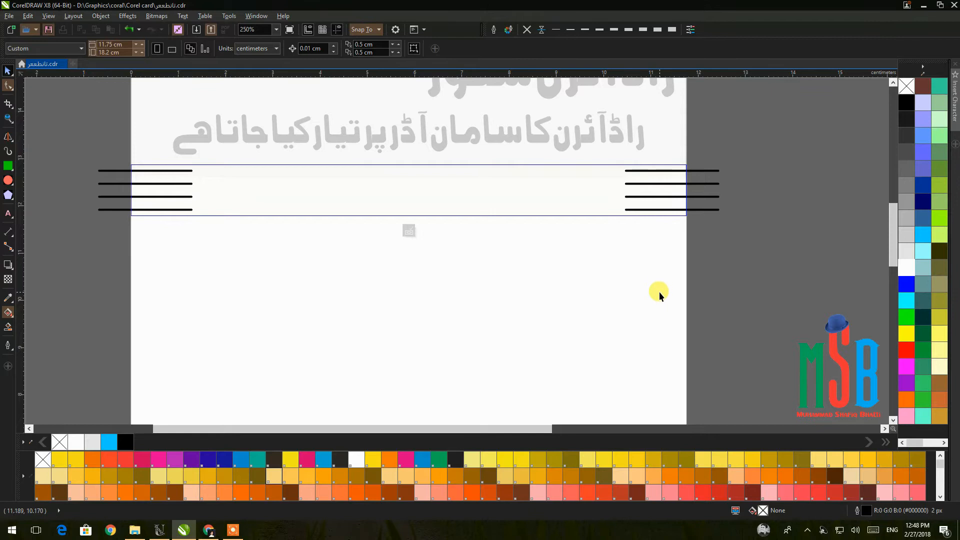
Finish editing the PowerClip and set the band's fill to none.
right_click(616, 192)
right_click(636, 181)
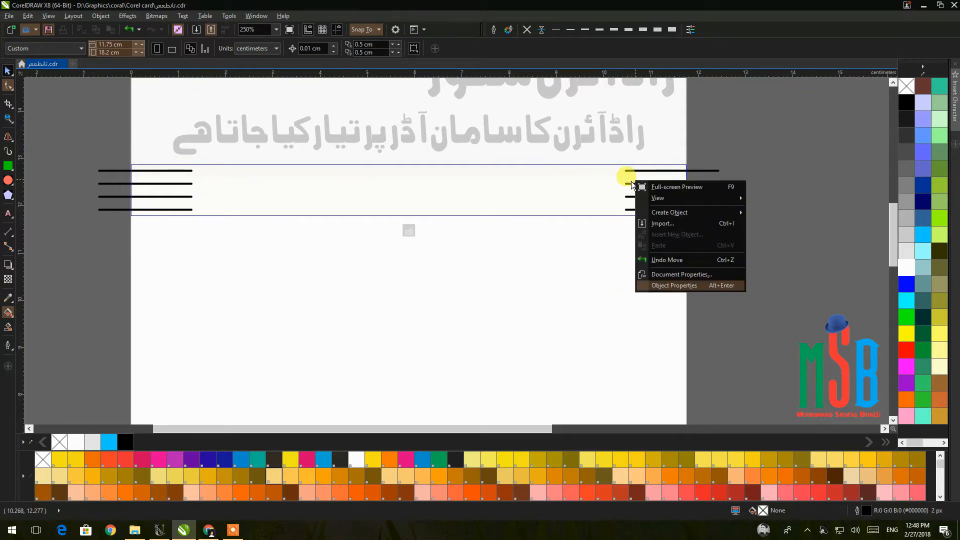
left_click(629, 181)
right_click(631, 184)
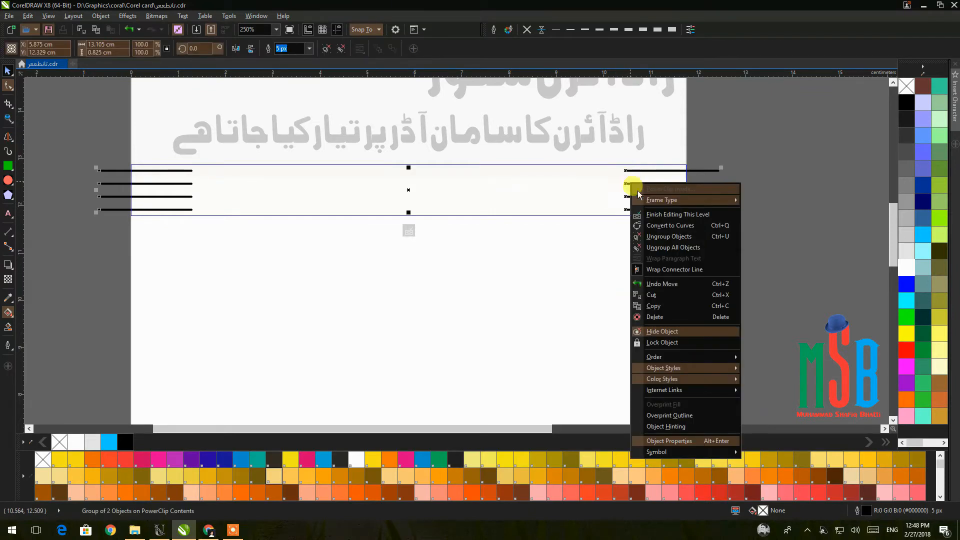
left_click(649, 216)
left_click(720, 235)
left_click(476, 188)
left_click(906, 86)
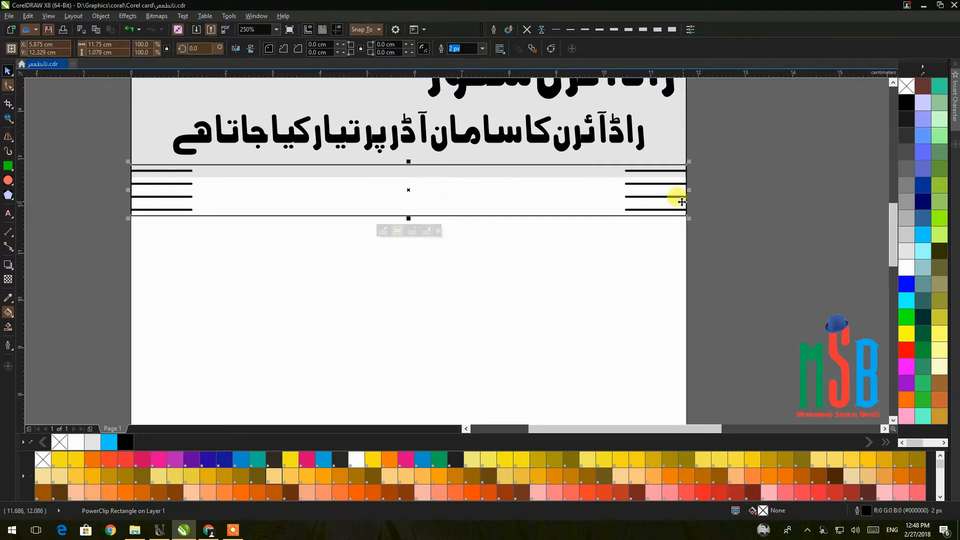
Inside the band's PowerClip, add a slightly raised copy of the line groups between the stripes.
double_click(603, 189)
left_click(632, 188)
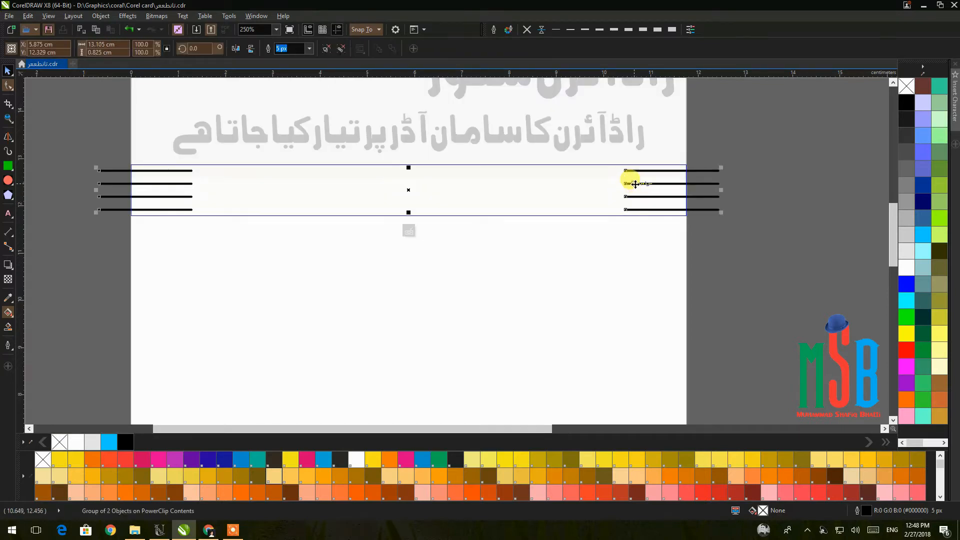
scroll(635, 185, "up", 2)
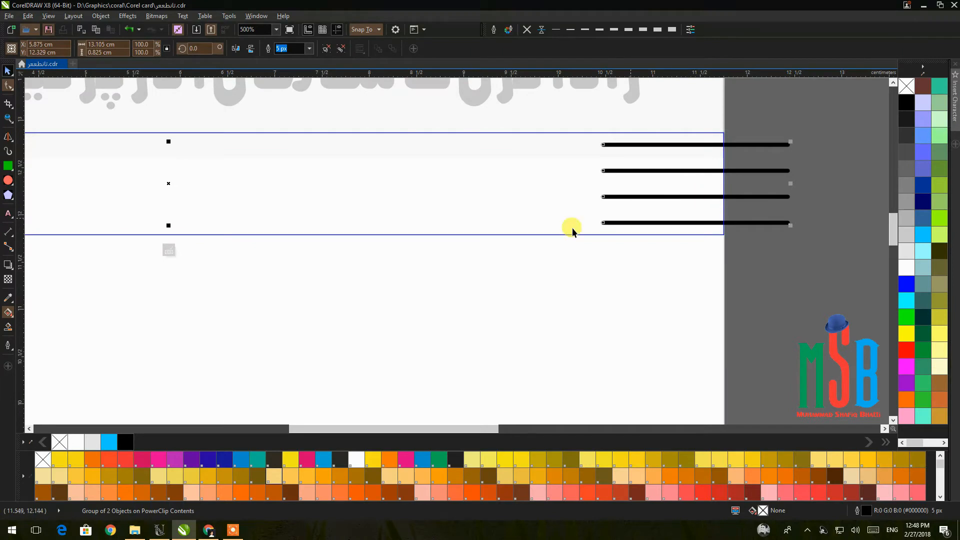
left_click_drag(164, 182, 169, 170)
scroll(340, 193, "down", 4)
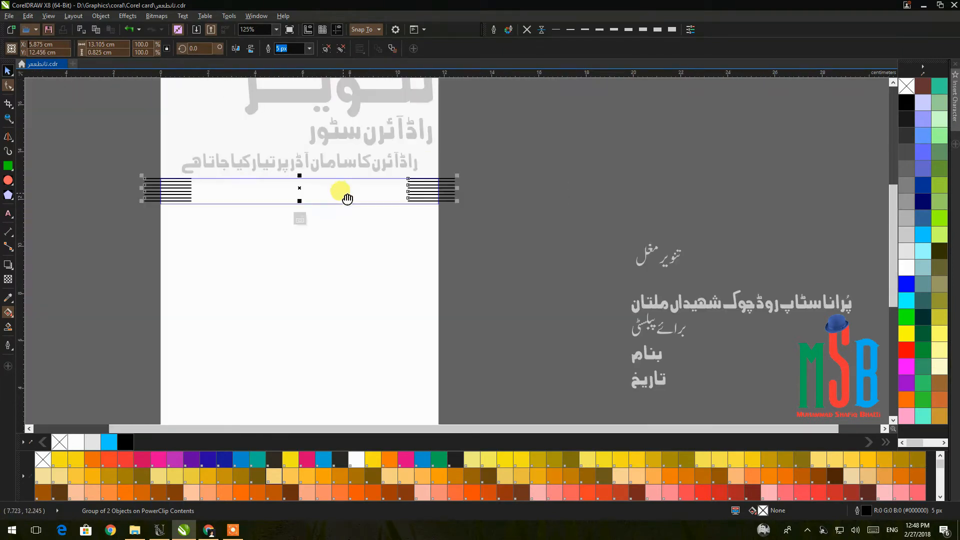
left_click(603, 302)
Group both line sets, nudge them down, and finish editing the PowerClip.
left_click_drag(602, 303, 98, 189)
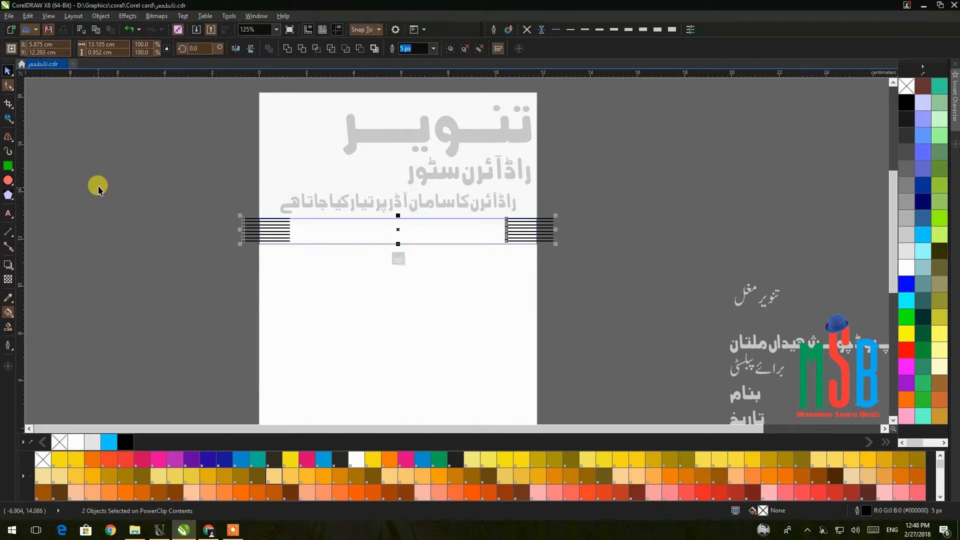
key("ctrl+g")
scroll(374, 230, "up", 4)
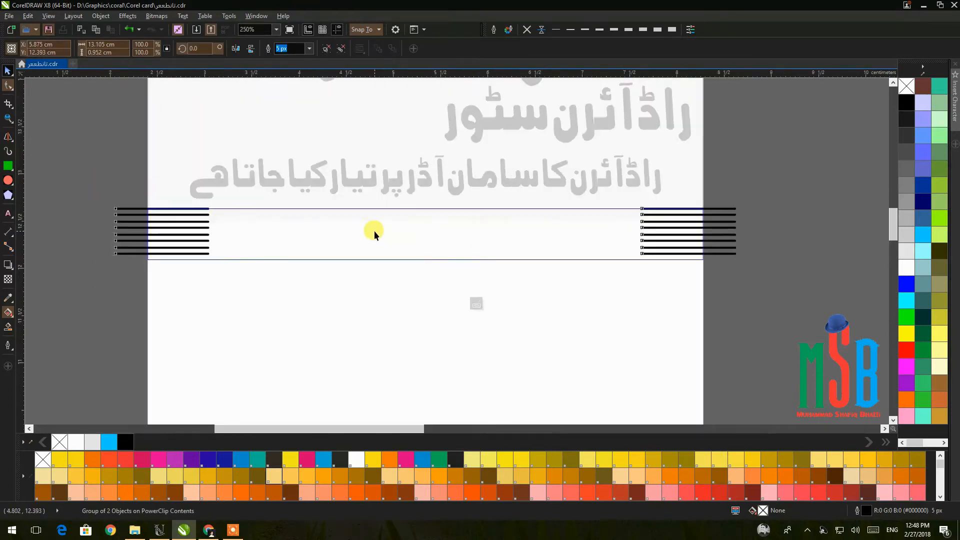
scroll(374, 233, "down", 2)
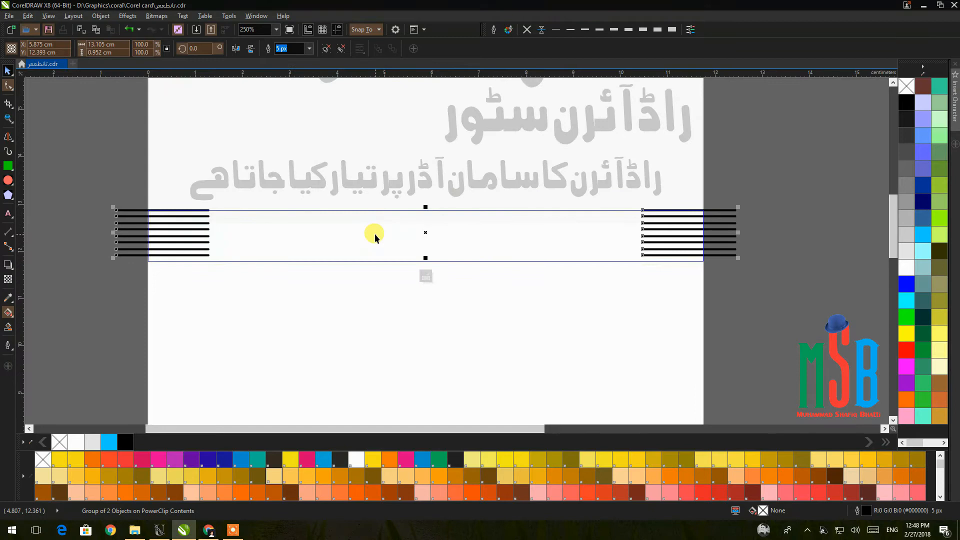
key("Down")
key("Down")
key("Down")
key("Down")
key("Down")
key("Down")
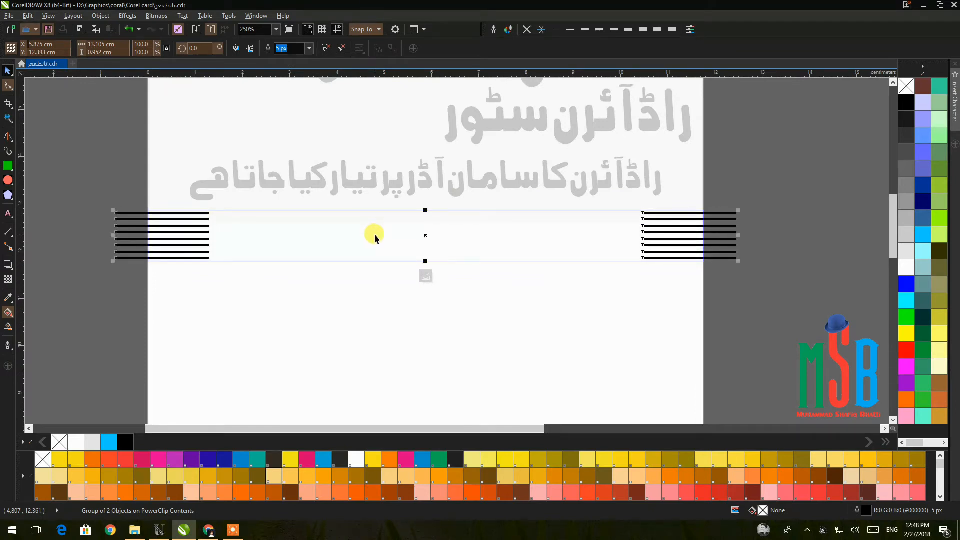
left_click(807, 151, "ctrl")
Fill the striped band red.
left_click(808, 152)
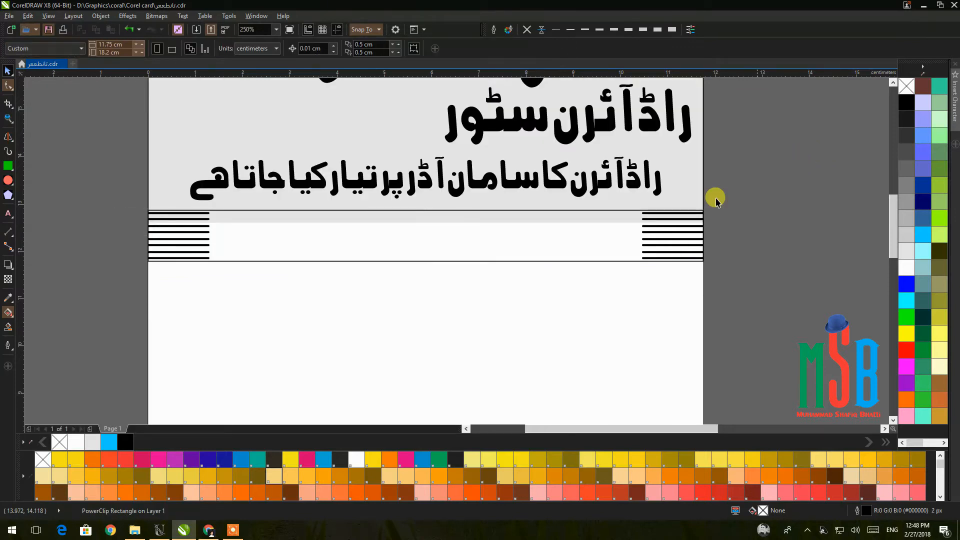
left_click(588, 240)
left_click(907, 301)
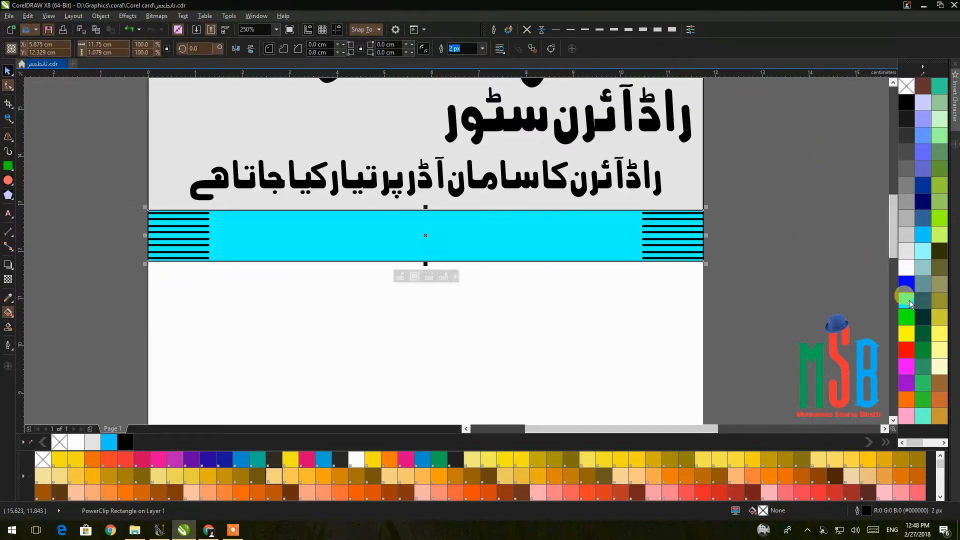
left_click(906, 284)
left_click(908, 349)
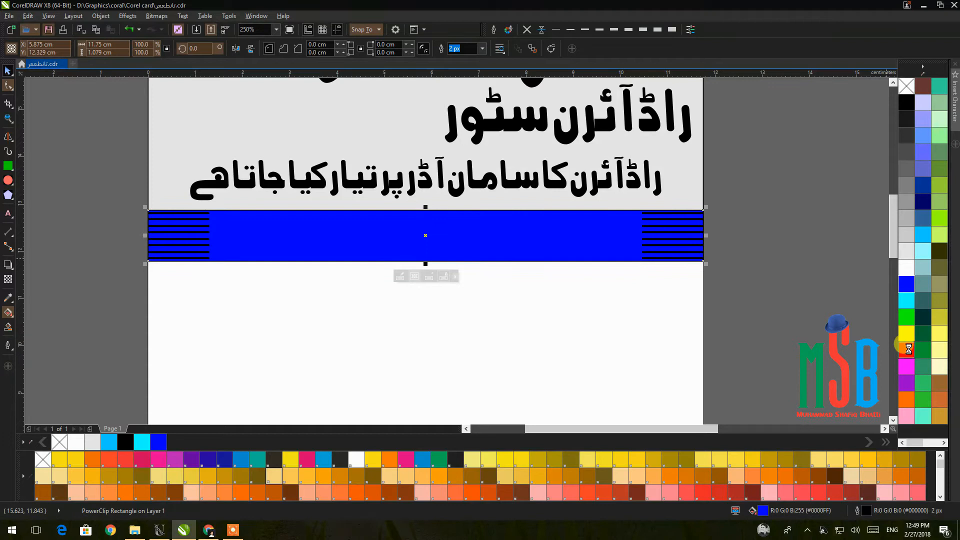
Narrow the clipped stripe groups to fit the page width.
left_click(198, 228, "ctrl")
left_click(118, 225)
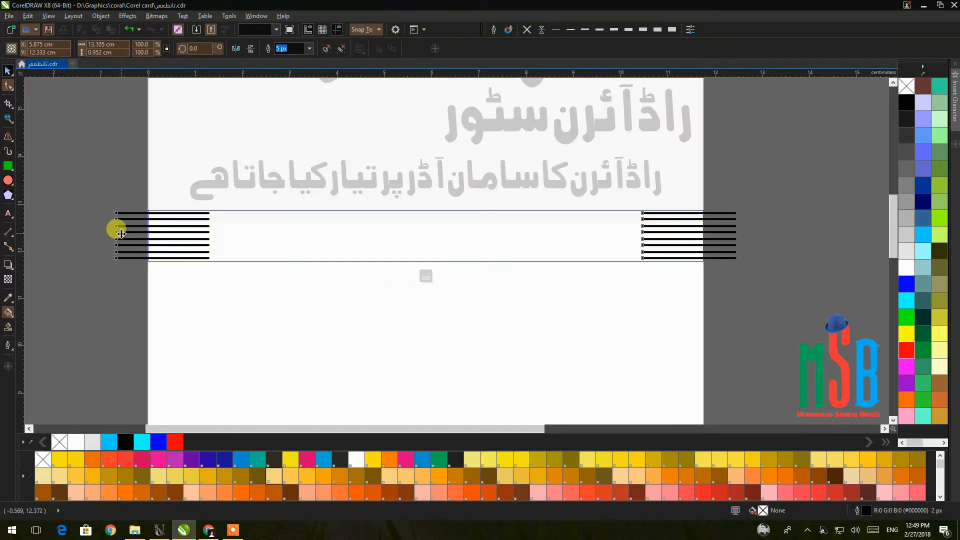
left_click_drag(737, 233, 700, 234)
left_click(746, 228, "ctrl")
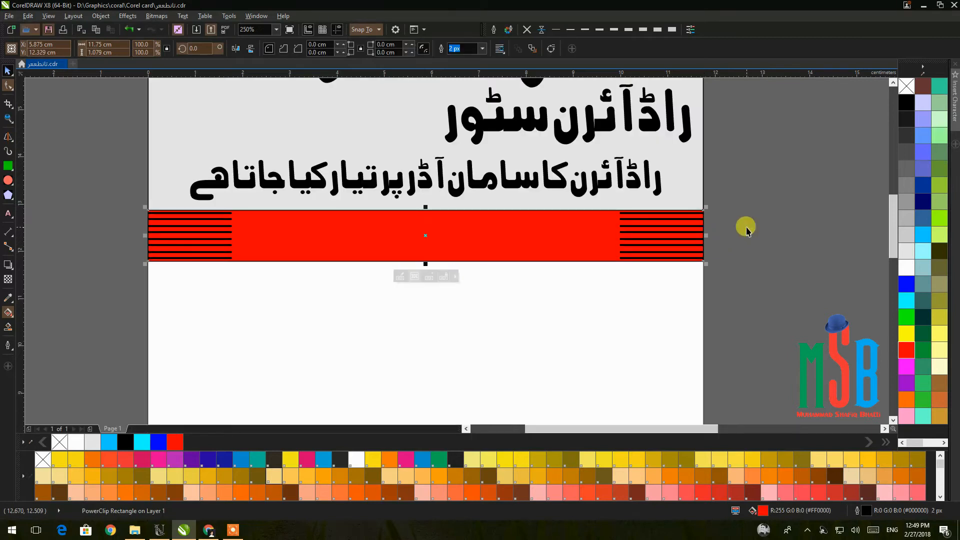
Set the red band's outline to None.
left_click(746, 228)
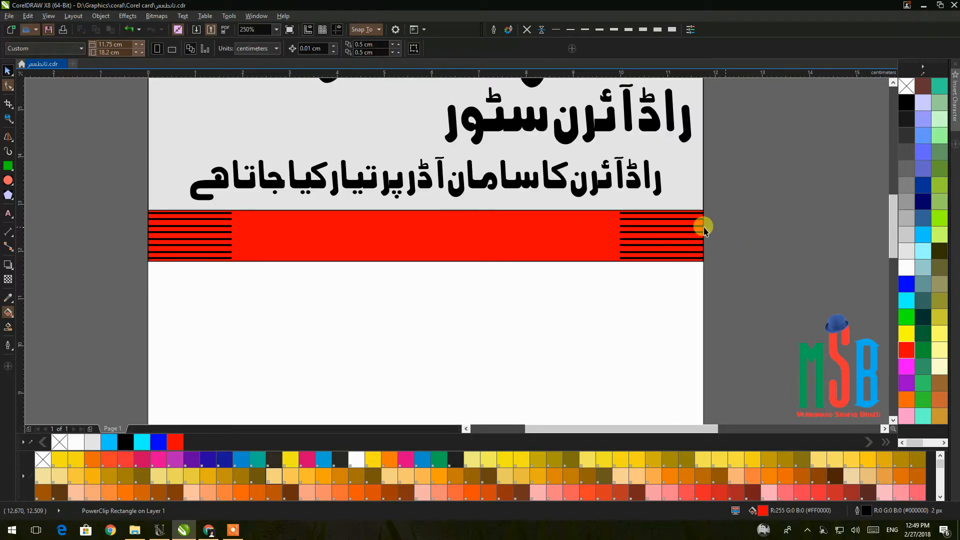
left_click(621, 233)
left_click(526, 29)
Bring the Urdu address text in front of the red band with Order > To Front of Page.
scroll(750, 222, "down", 5)
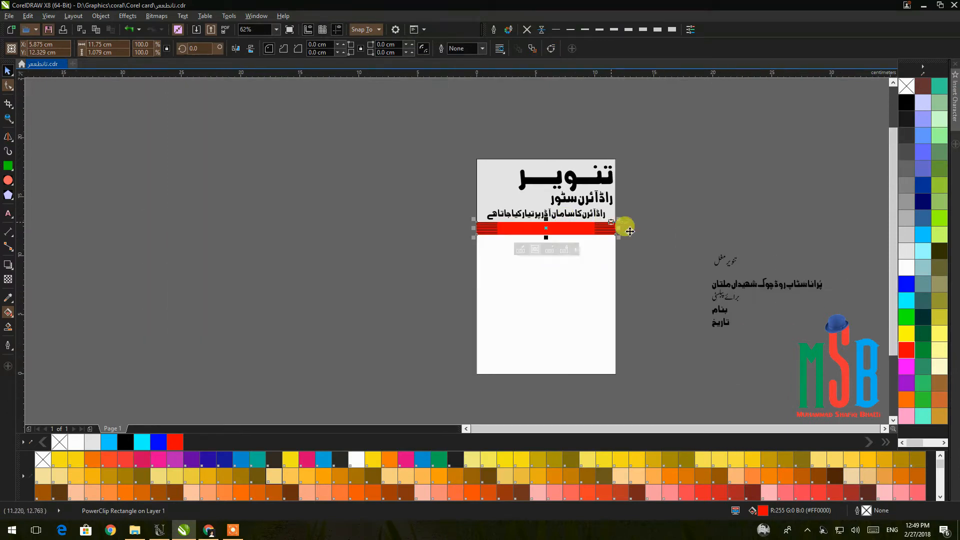
left_click(809, 284)
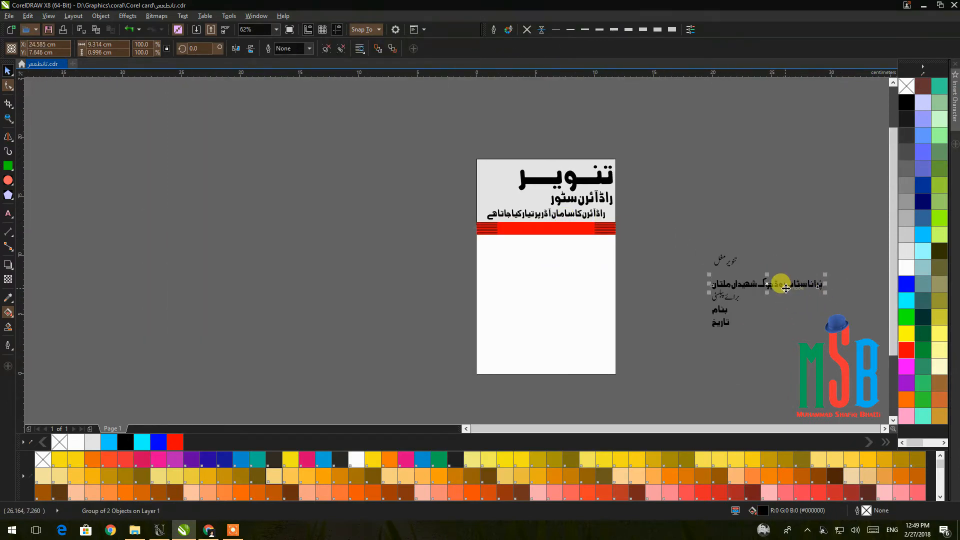
left_click(563, 230)
scroll(562, 229, "up", 5)
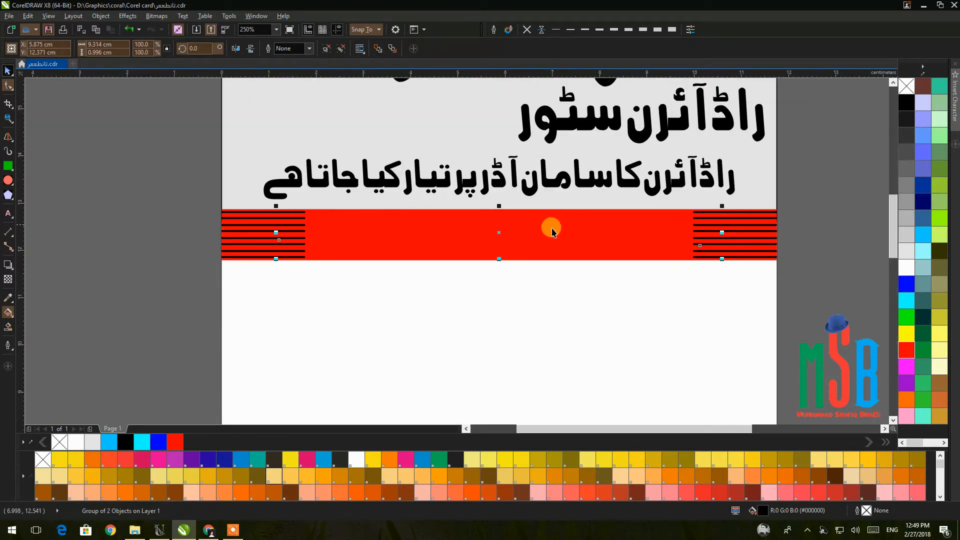
right_click(498, 234)
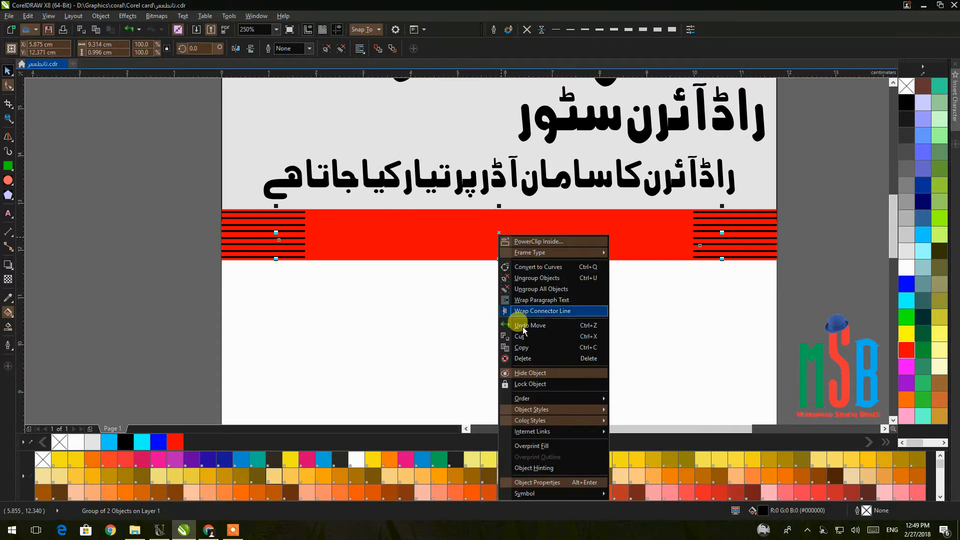
mouse_move(533, 401)
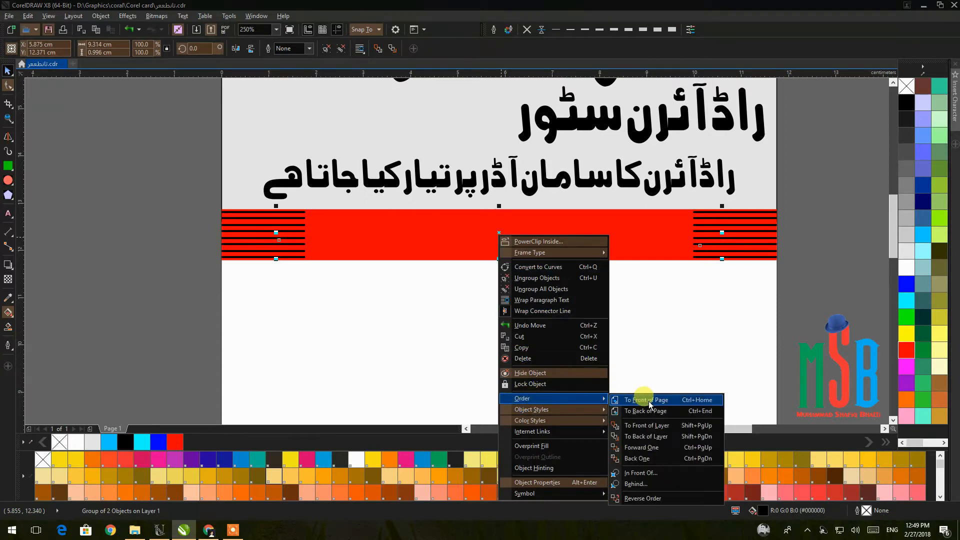
left_click(650, 403)
Scale the address text down slightly.
left_click_drag(724, 258, 685, 256)
left_click(697, 250, "shift")
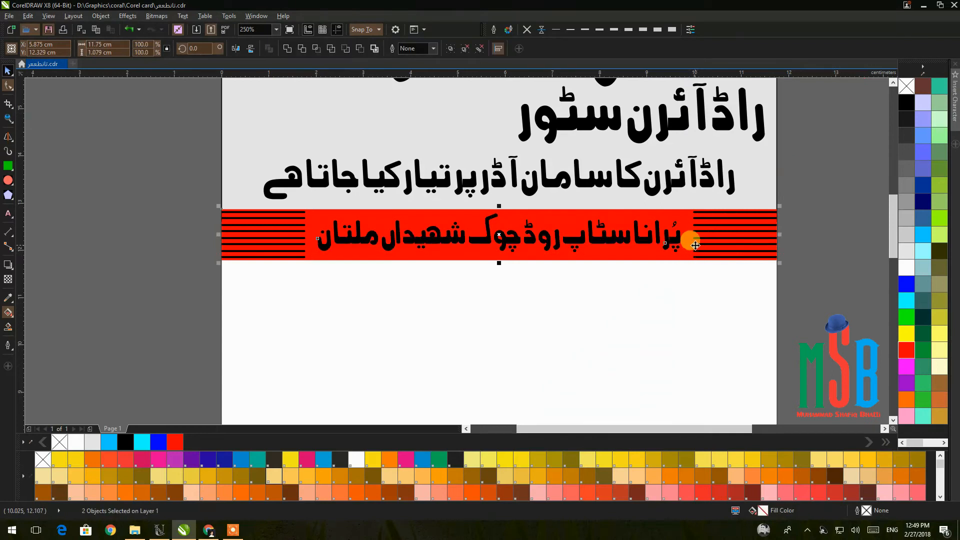
left_click(804, 250)
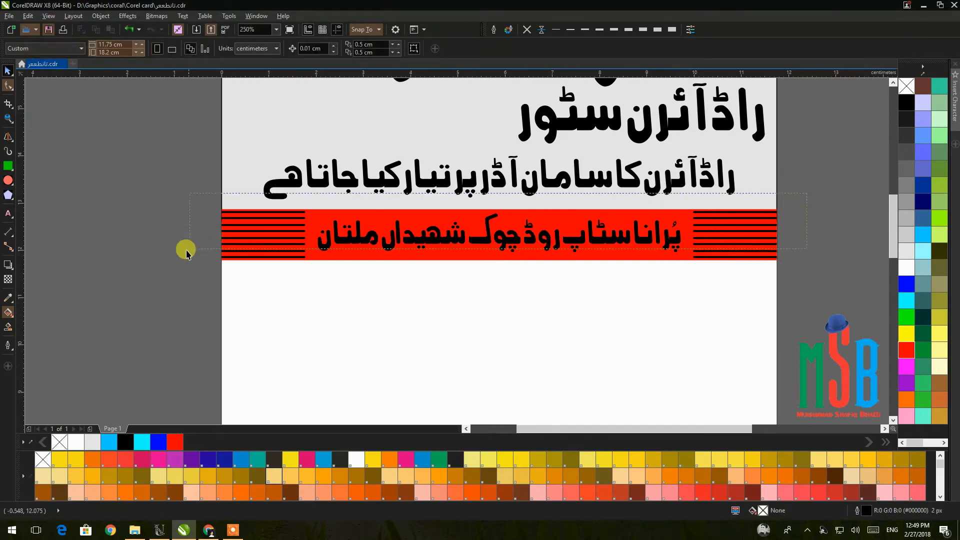
left_click_drag(181, 293, 181, 294)
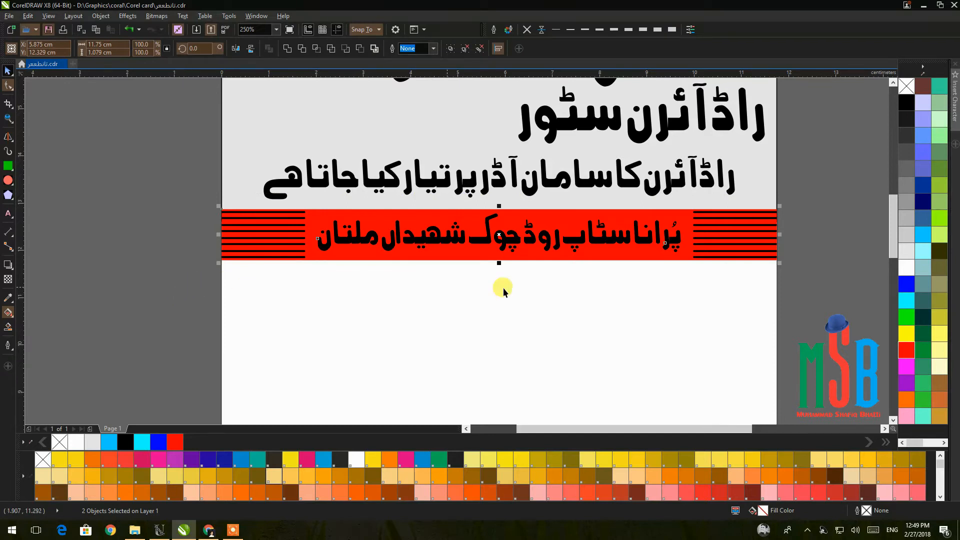
left_click(788, 254)
Make the address text white and nudge the second header line down.
left_click(507, 246)
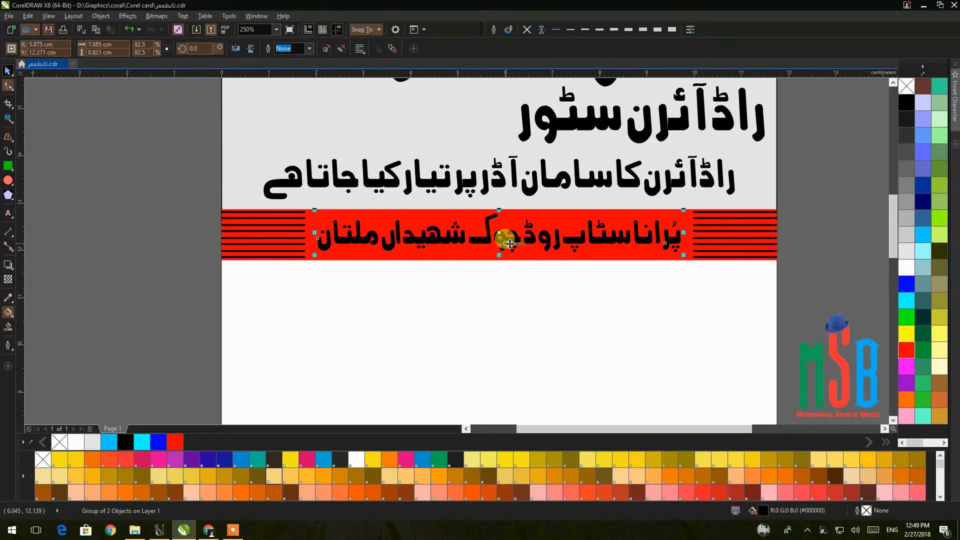
left_click(906, 267)
left_click(818, 252)
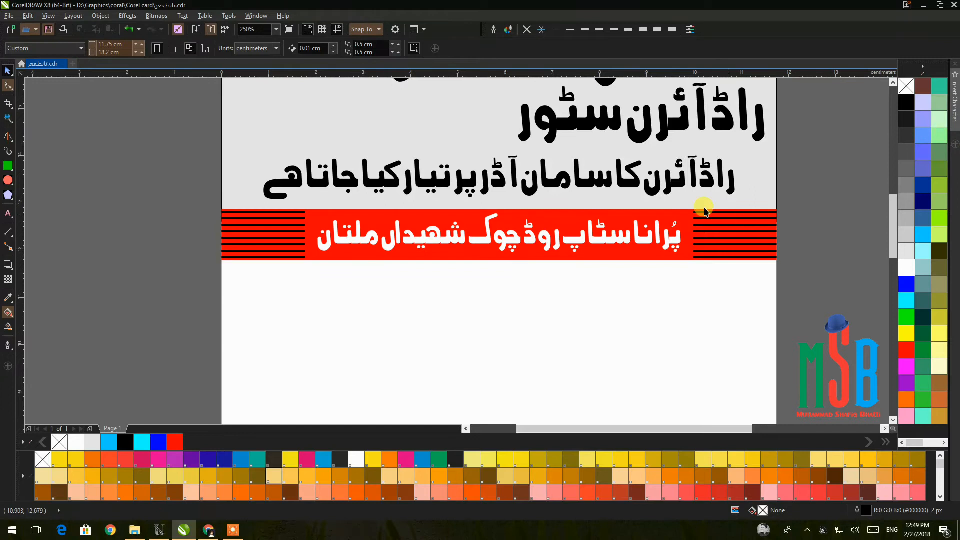
left_click(672, 187)
key("Down")
key("Down")
key("Down")
key("Down")
key("Down")
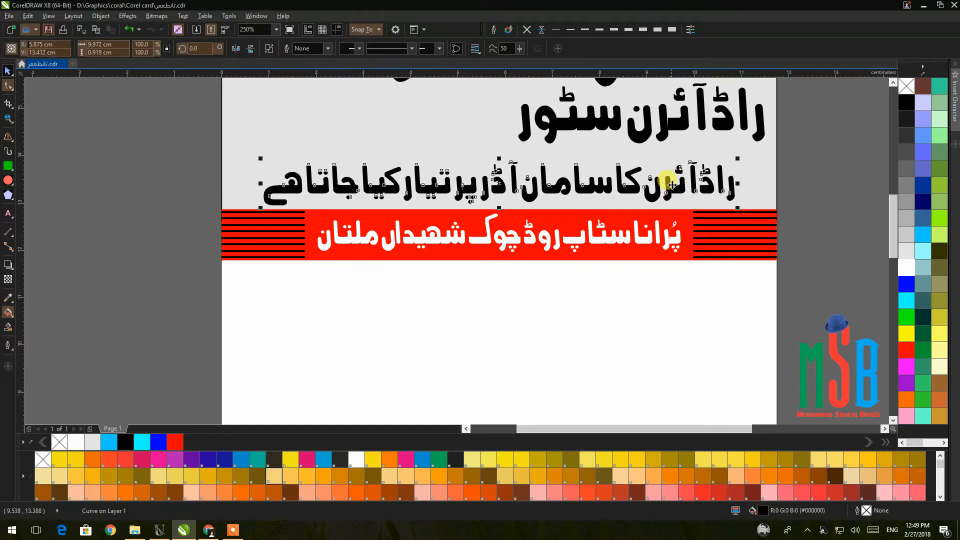
Nudge the Urdu tagline down once more and colour it red.
key("Down")
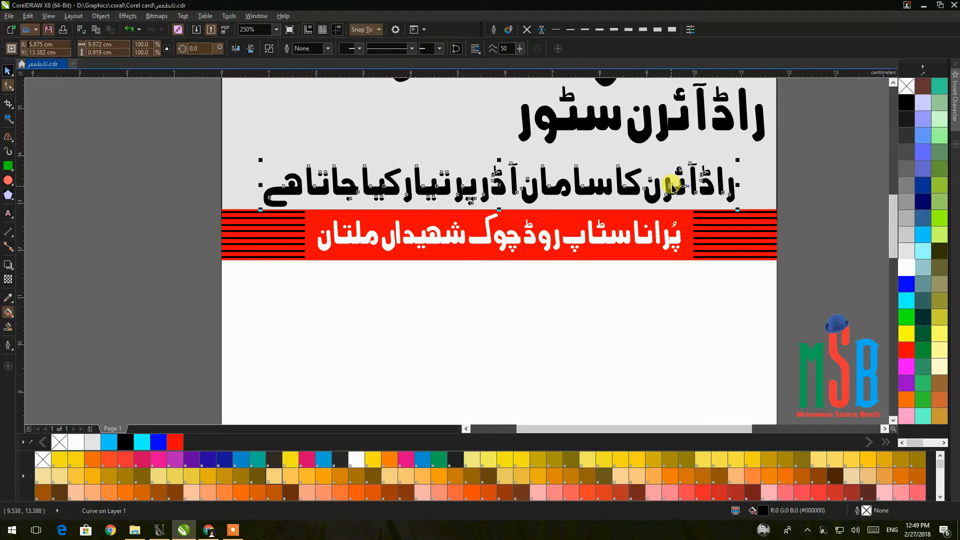
left_click(906, 350)
scroll(839, 250, "up", 3)
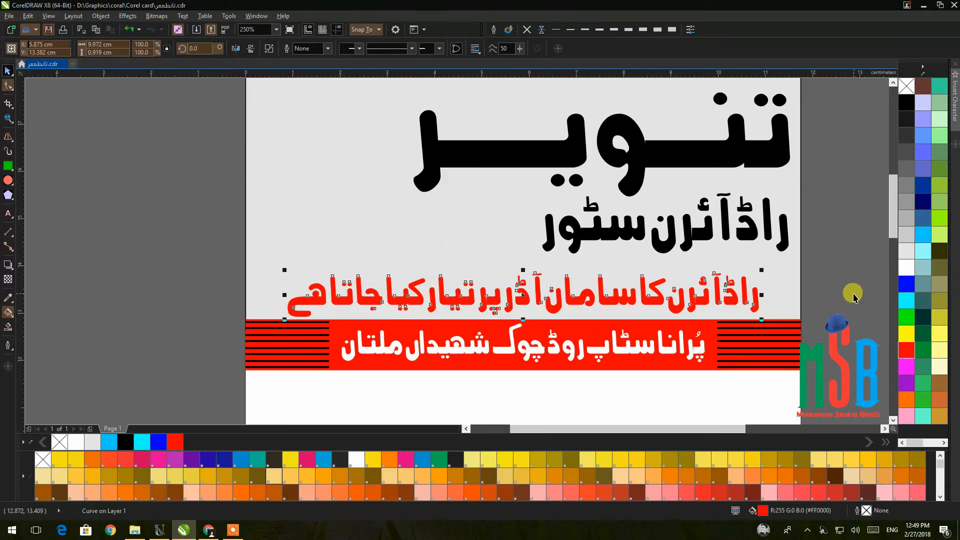
left_click(854, 296)
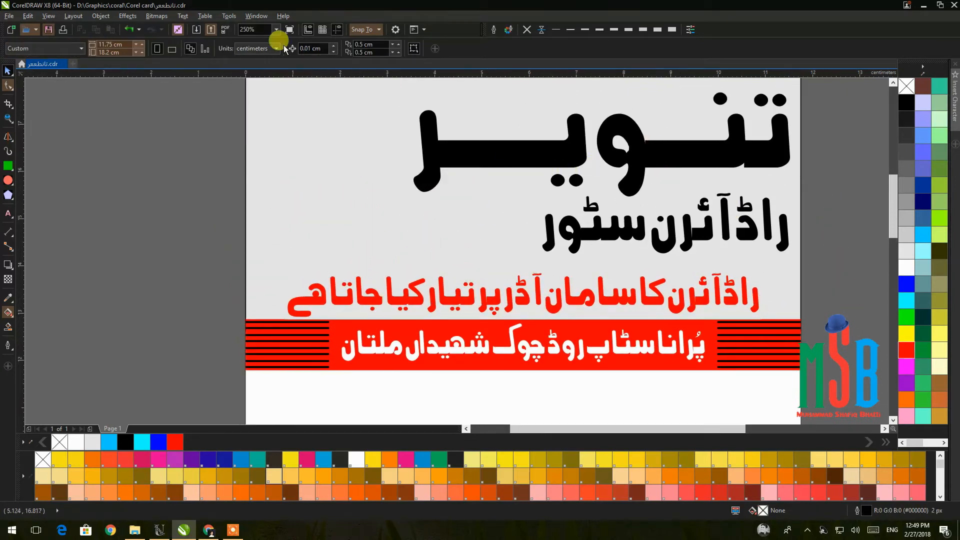
scroll(652, 325, "down", 1)
Centre the off-page برائے پبلسٹی text on the page and colour it blue.
left_click_drag(652, 325, 493, 172)
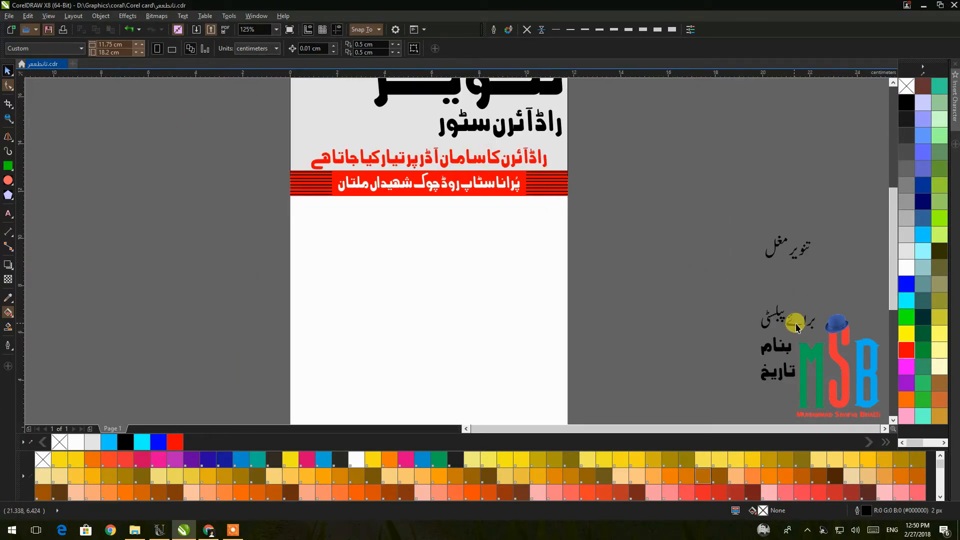
left_click(797, 325)
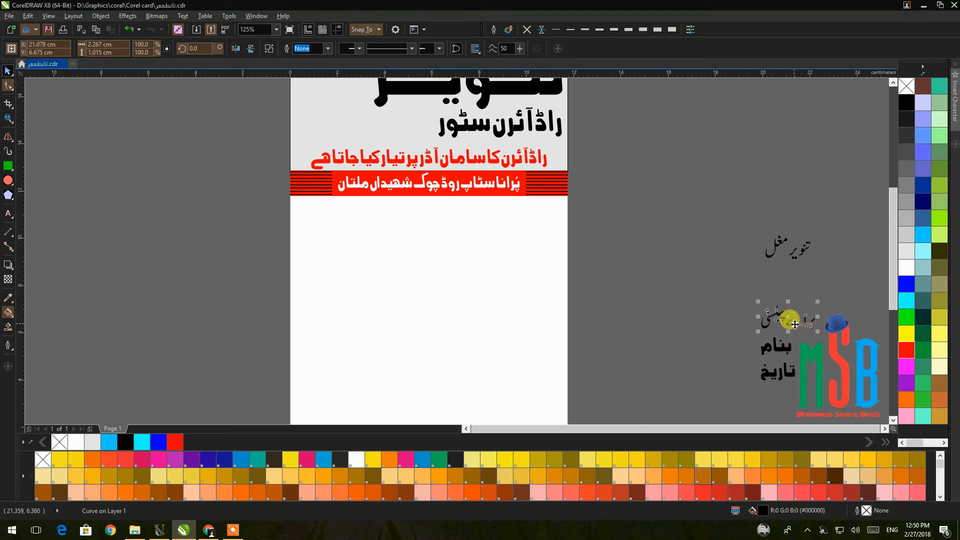
key("p")
left_click(905, 283)
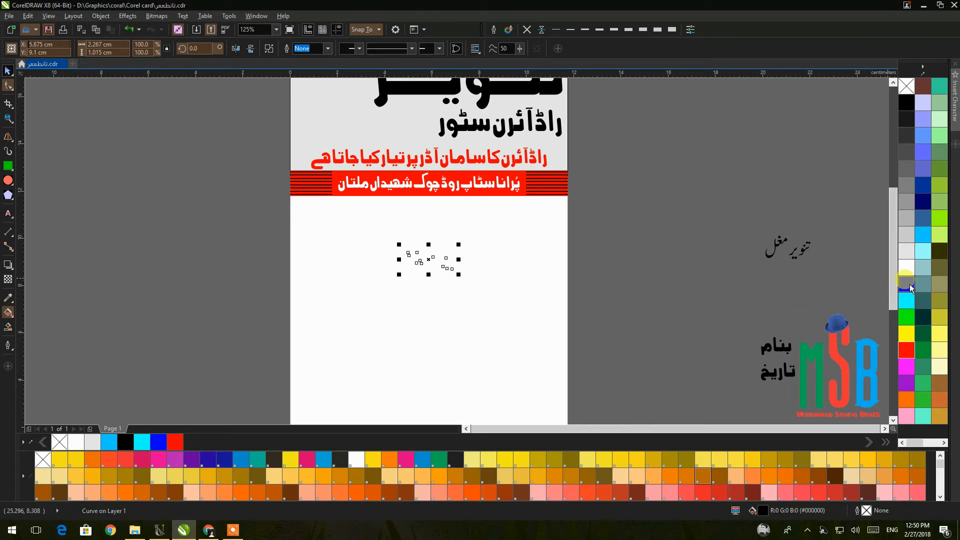
left_click(600, 233)
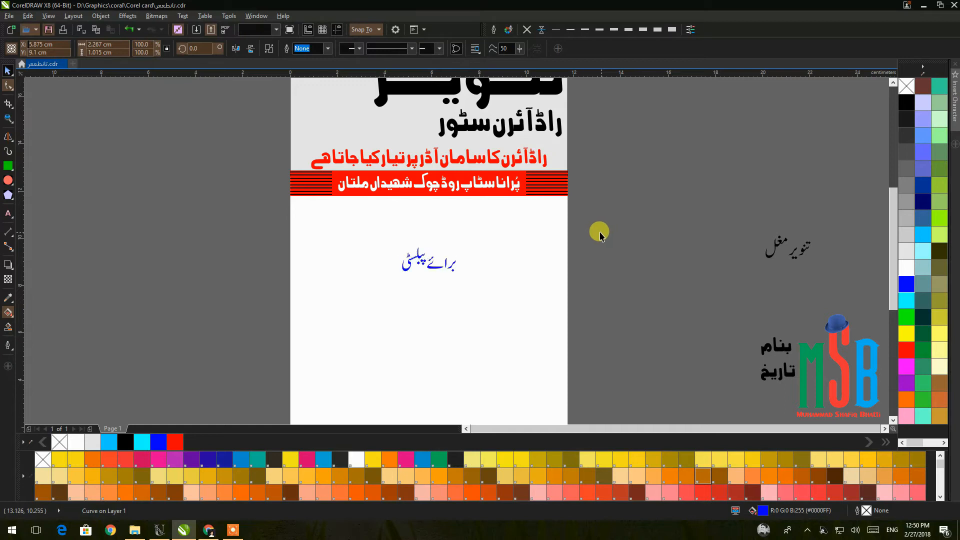
Move the blue text just below the red band and scale it to about 59%.
left_click_drag(422, 259, 421, 212)
scroll(417, 204, "up", 1)
scroll(416, 204, "up", 2)
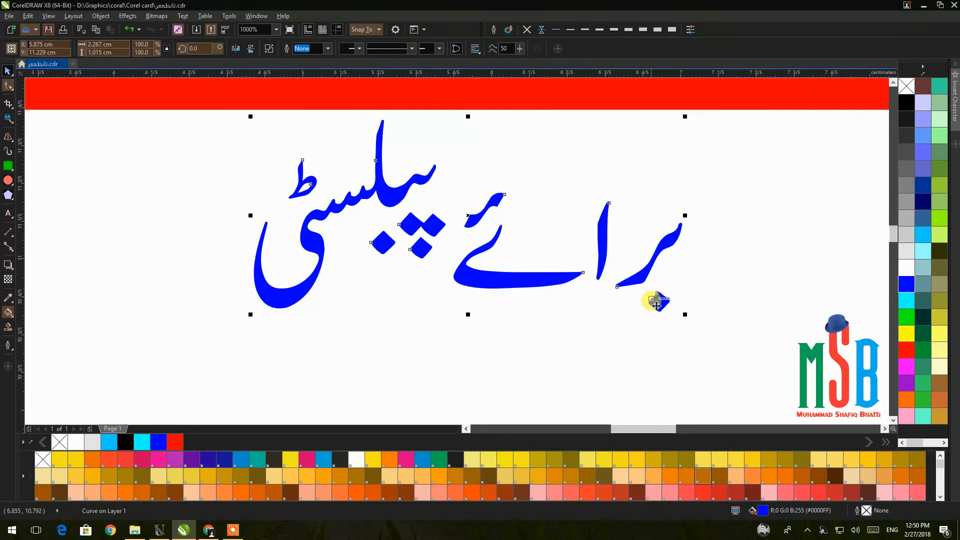
left_click_drag(681, 313, 599, 291)
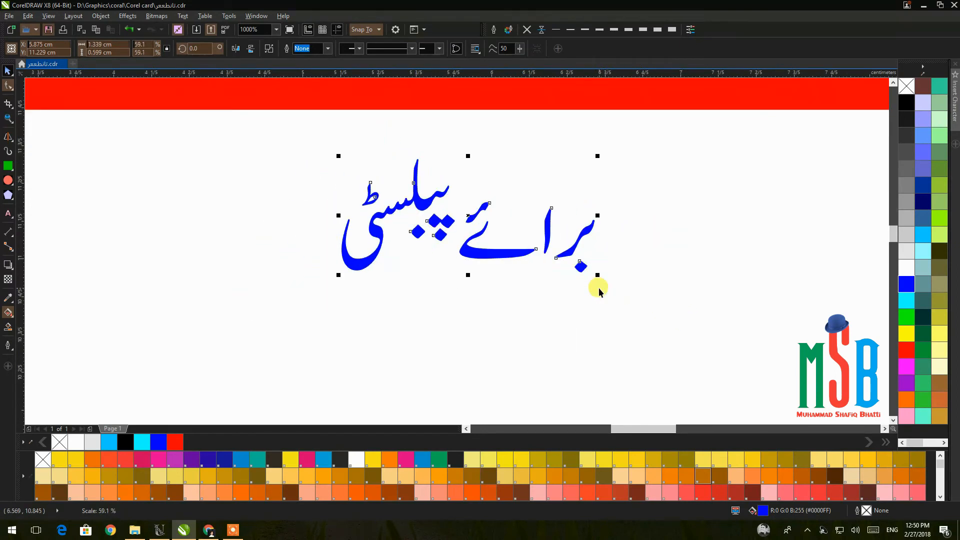
key("Up")
key("Up")
key("Up")
key("Up")
key("Up")
key("Up")
key("Up")
key("Up")
key("Up")
key("Up")
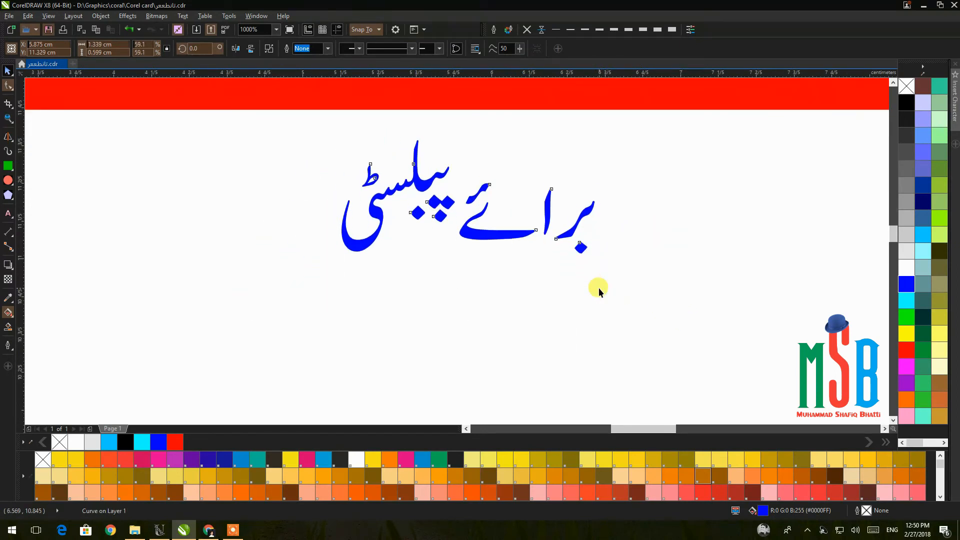
key("Down")
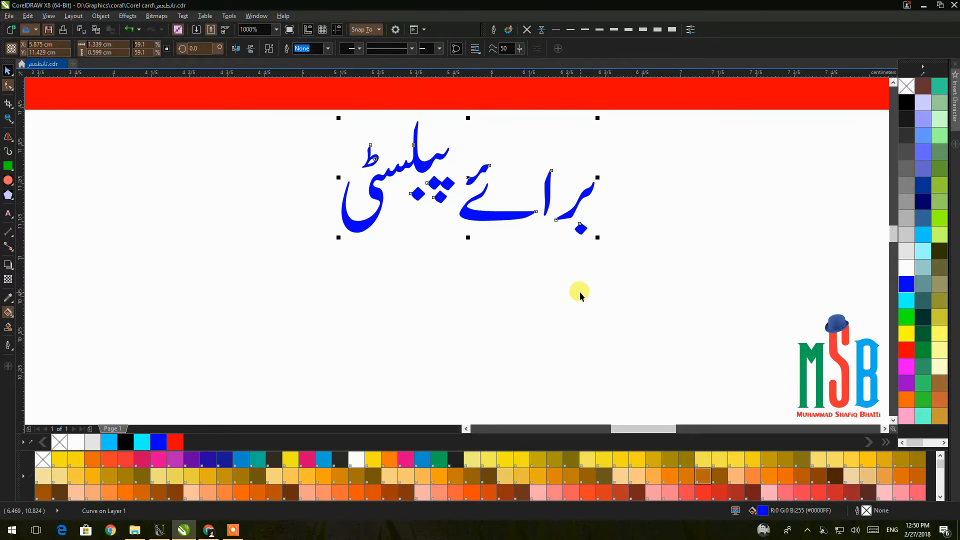
scroll(580, 295, "down", 3)
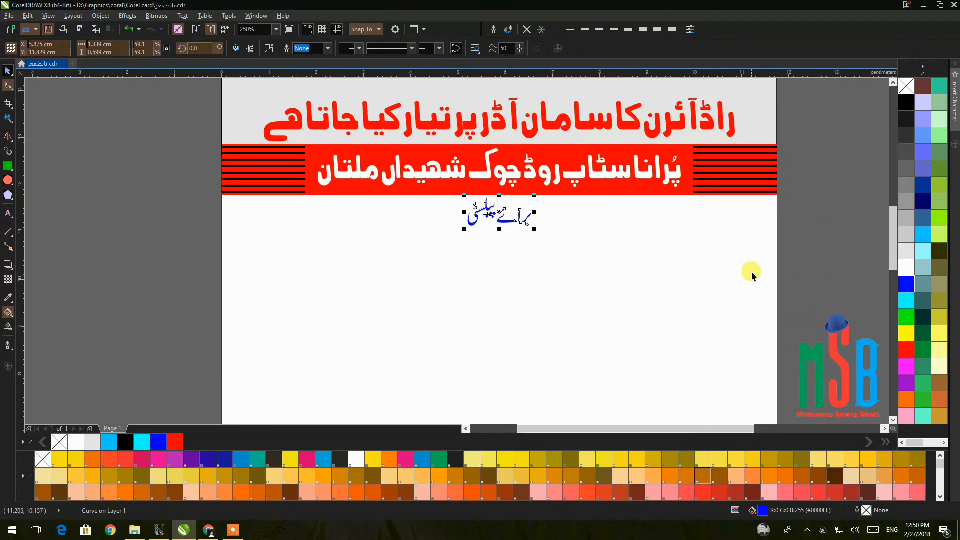
left_click(112, 189)
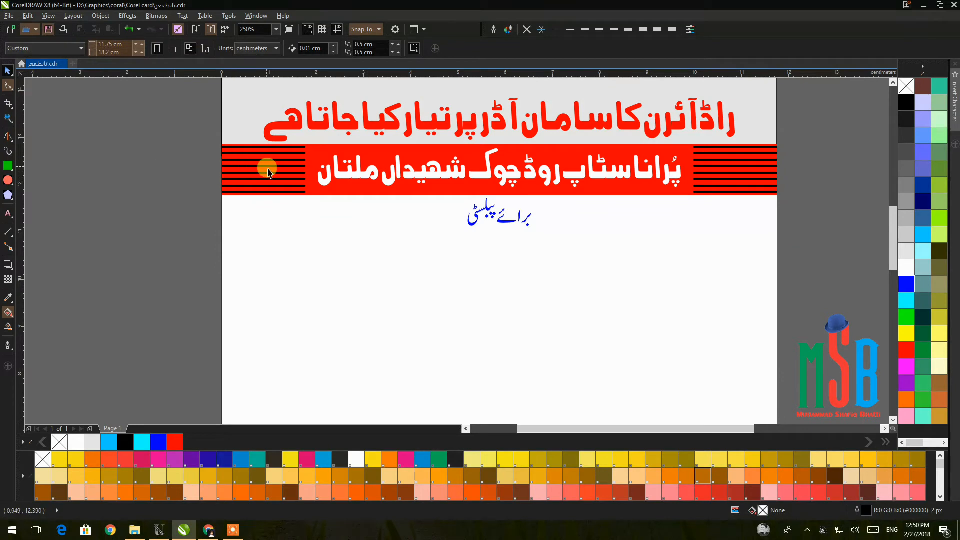
left_click(9, 135)
Draw a freehand horizontal line as an underline beneath the blue text.
mouse_move(121, 238)
left_mouse_down()
mouse_move(474, 253)
mouse_move(510, 248)
mouse_move(493, 226)
left_mouse_up()
left_click(8, 71)
scroll(491, 231, "up", 1)
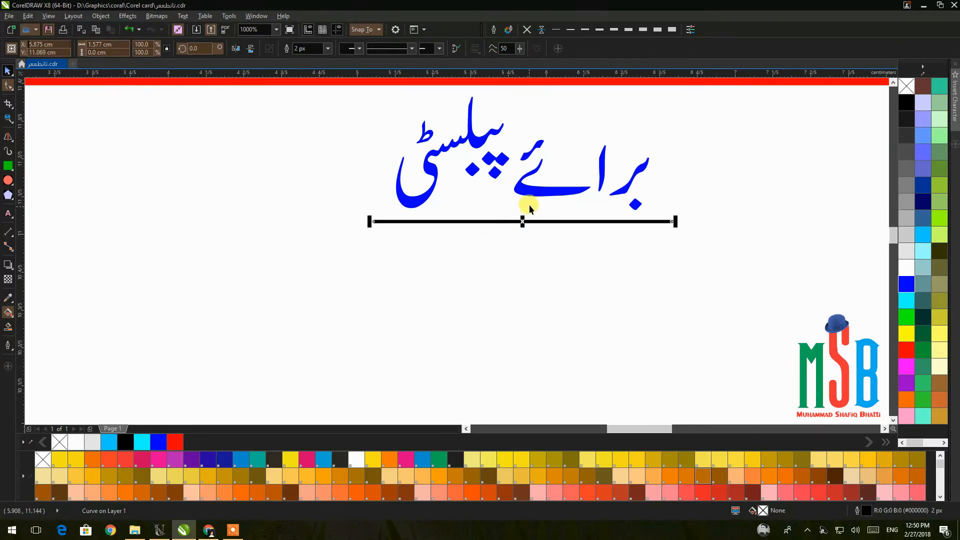
left_click(531, 191, "shift")
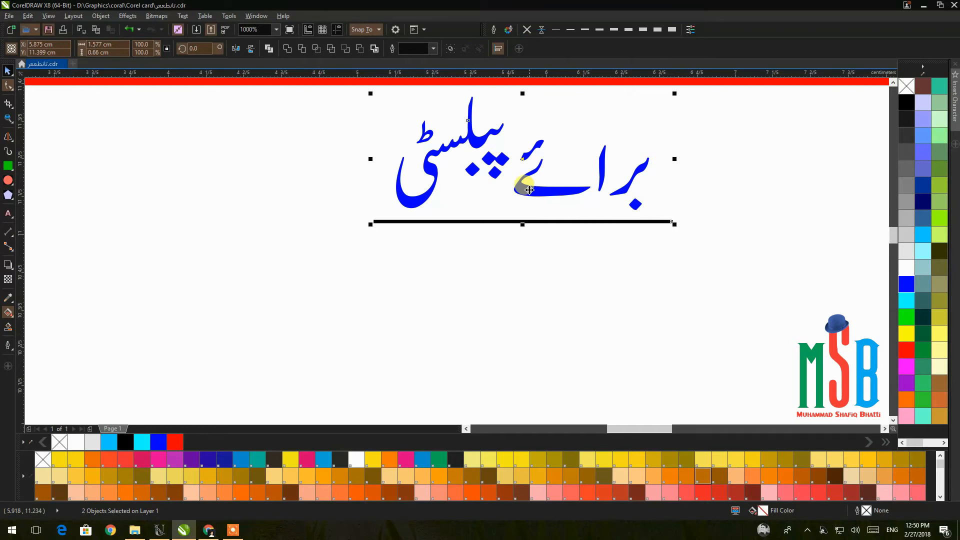
scroll(545, 218, "down", 3)
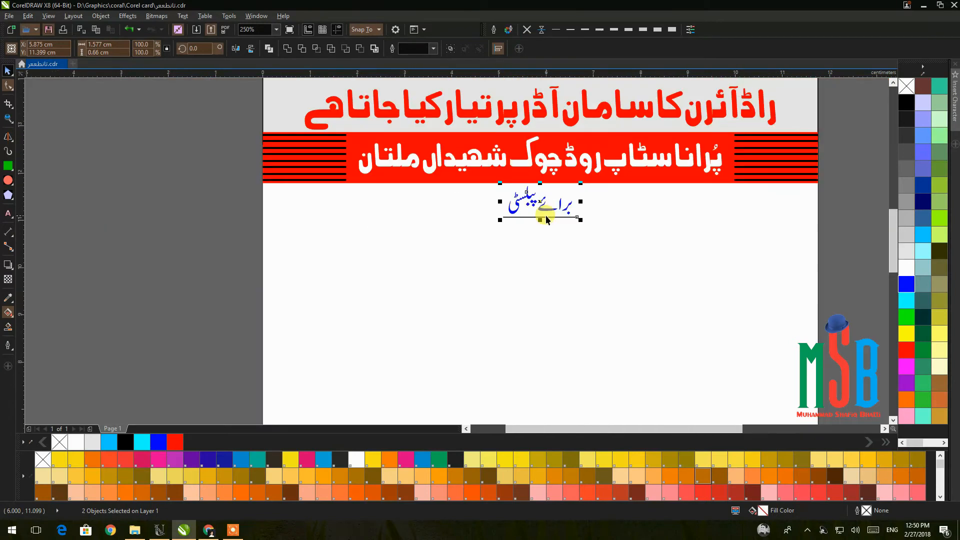
left_click(775, 232)
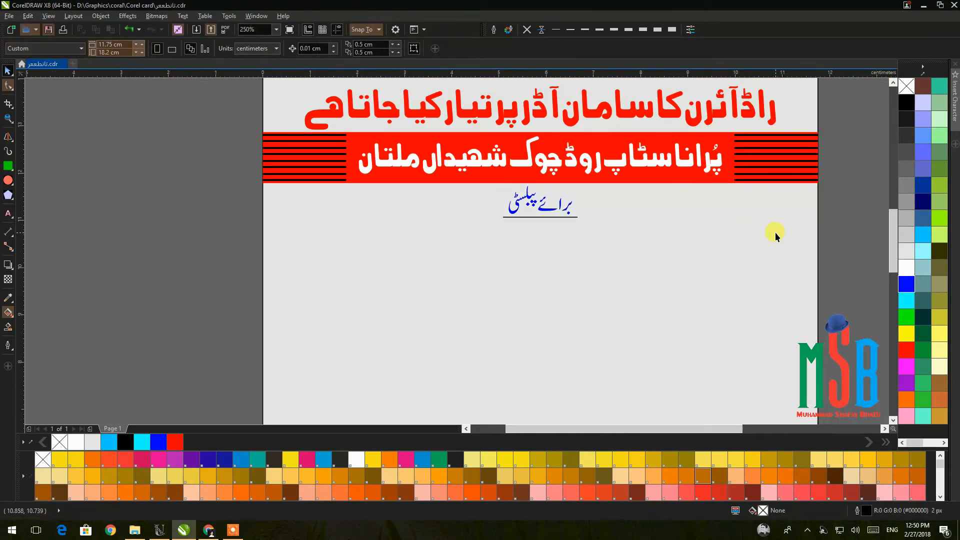
left_click(550, 209)
left_click(549, 216)
Thicken the underline to 5 px and give the text and underline a blue outline.
left_click(599, 29)
left_click(614, 29)
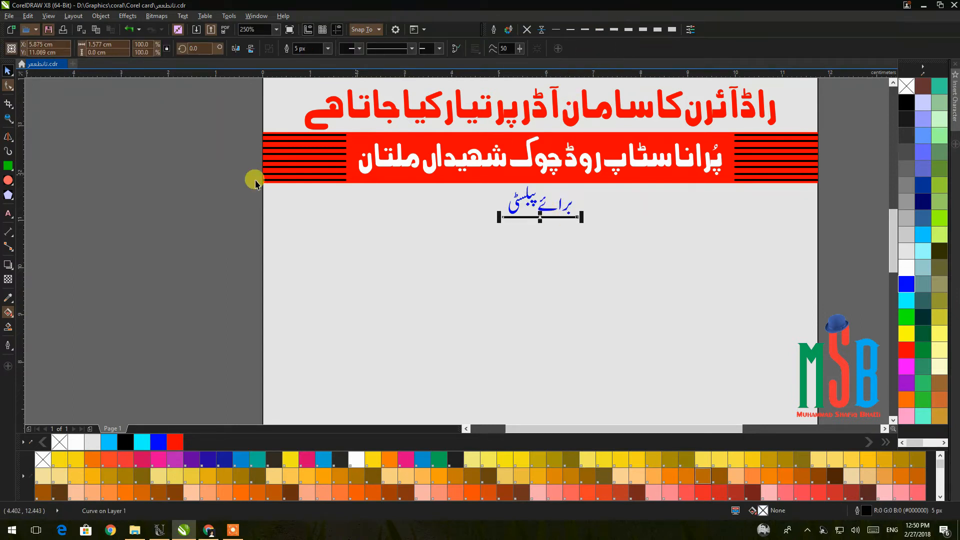
left_click_drag(190, 193, 601, 274)
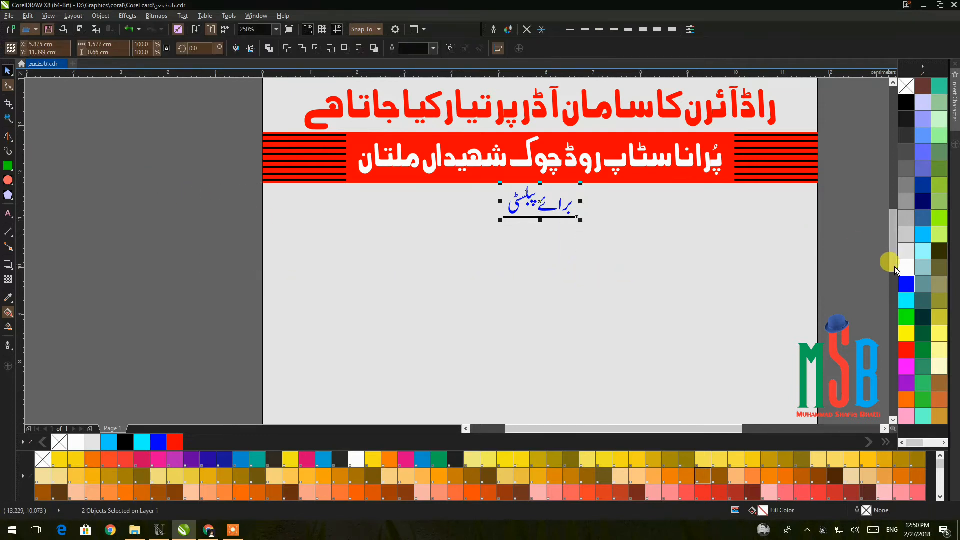
right_click(906, 285)
left_click(828, 217)
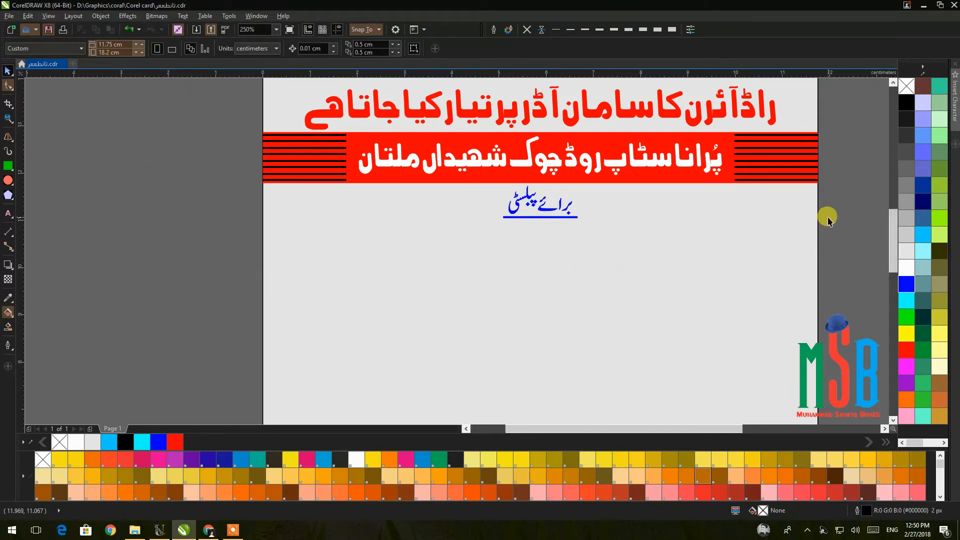
Give the underline round corners and round end caps in Outline Pen.
left_click(548, 215)
left_click(493, 29)
left_click(446, 267)
left_click(446, 301)
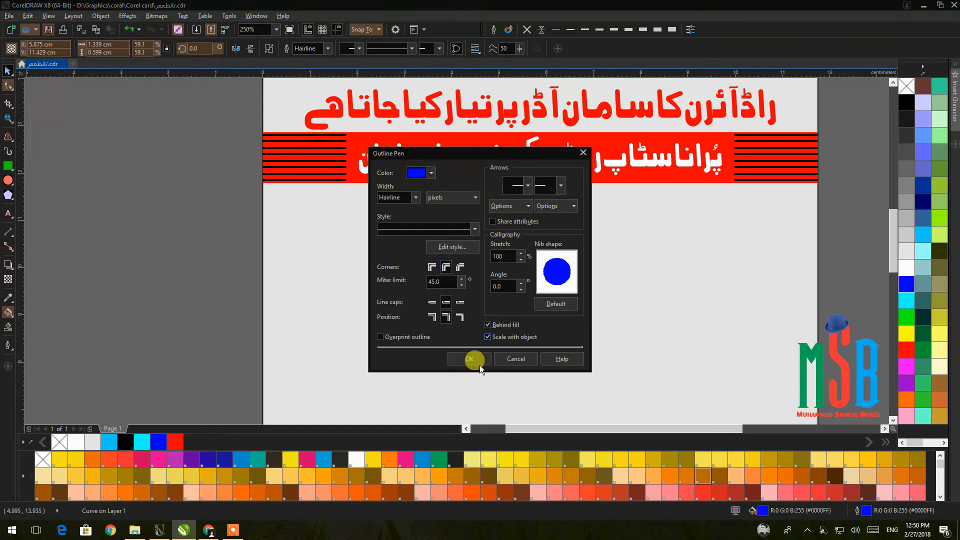
left_click(479, 366)
left_click(840, 248)
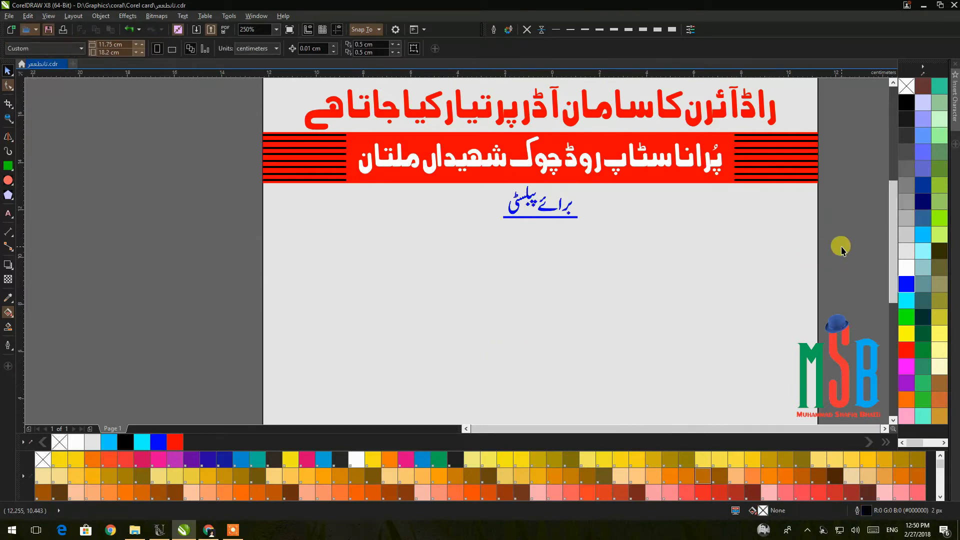
scroll(841, 248, "down", 4)
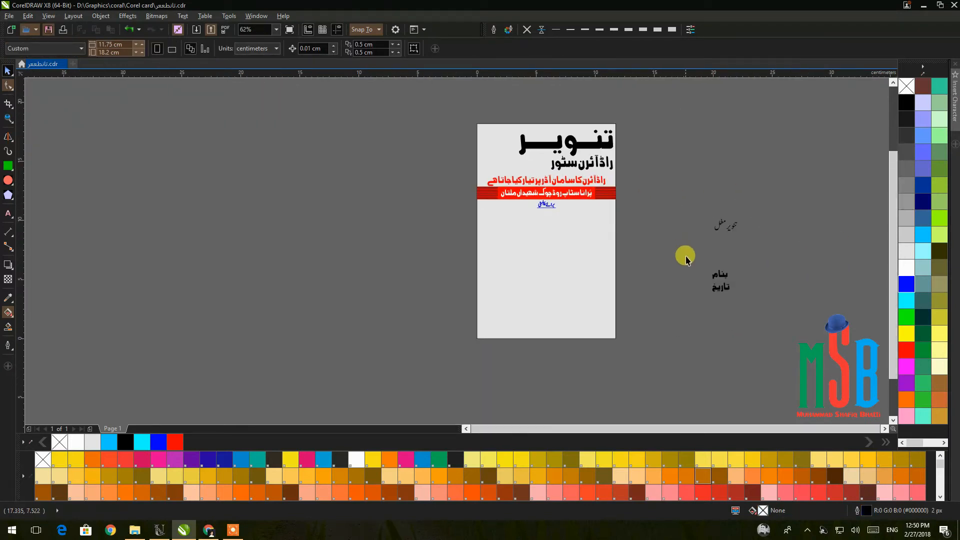
Move the Urdu name to the card's top-left corner and set its second word beside the first.
left_click(731, 229)
left_click_drag(731, 229, 499, 140)
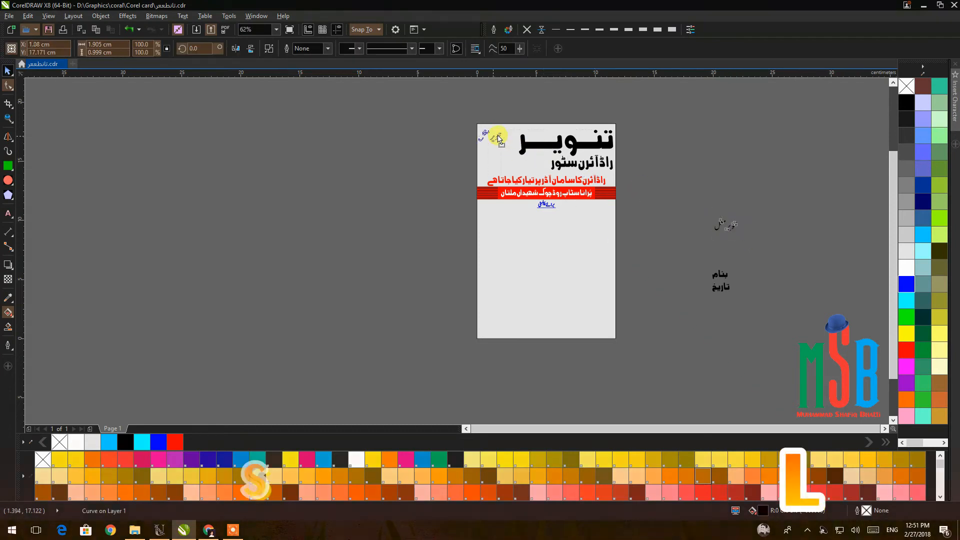
scroll(490, 130, "up", 5)
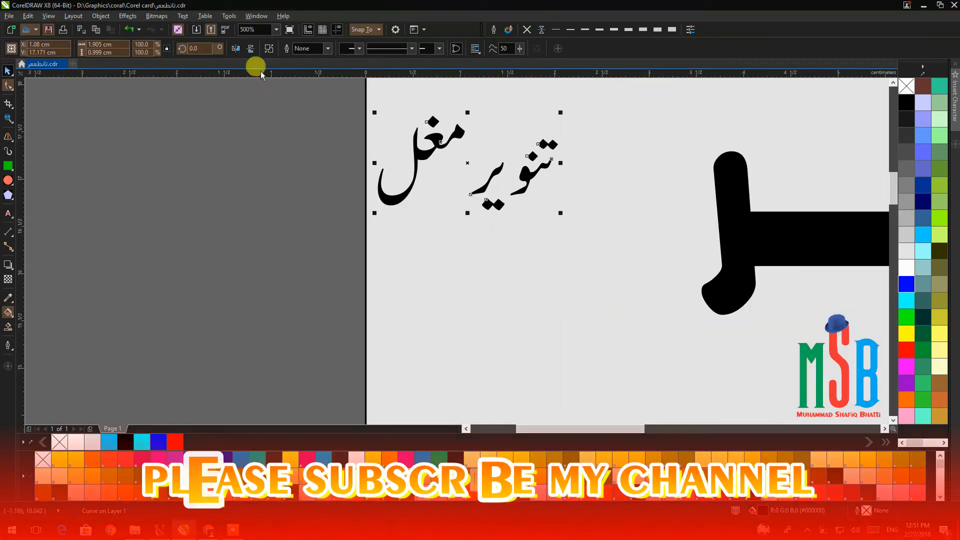
left_click(356, 126)
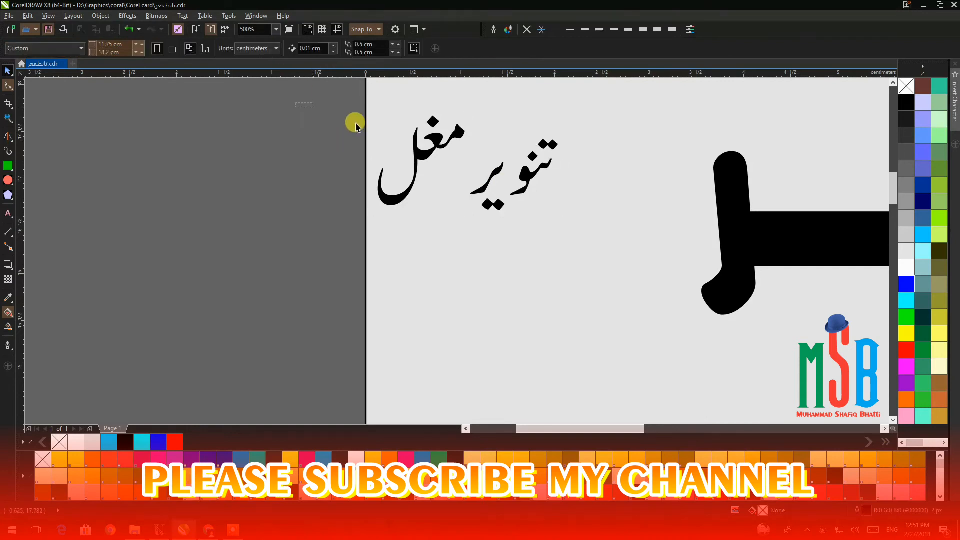
left_click_drag(476, 241, 475, 240)
left_click_drag(421, 159, 466, 170)
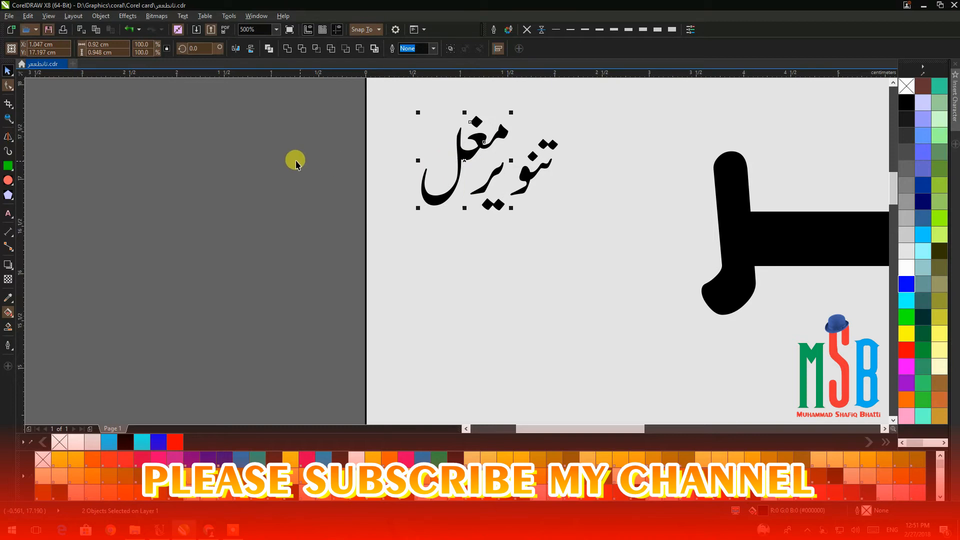
left_click(296, 159)
scroll(507, 167, "up", 2)
scroll(509, 169, "down", 2)
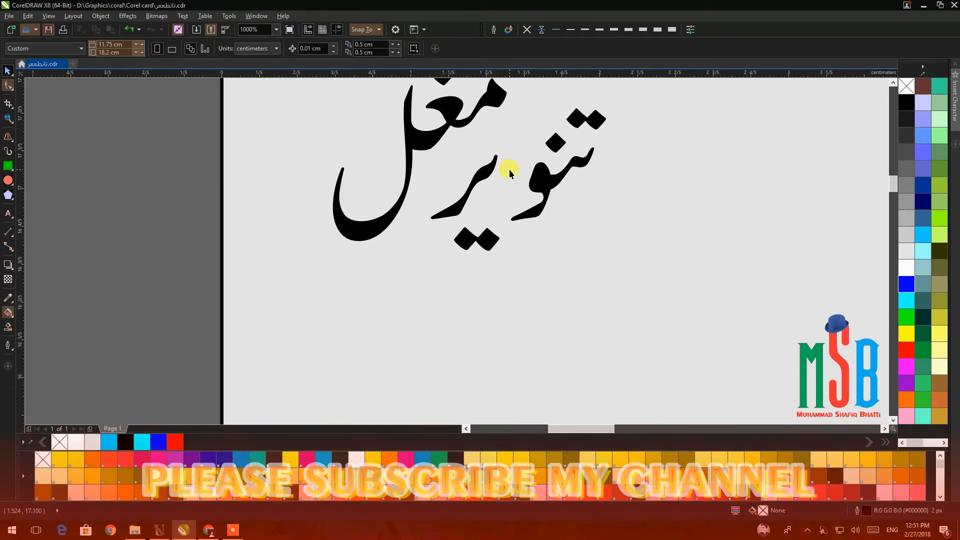
Shift the descender stroke, the pair of dots and the letter pieces right to compact the monogram.
left_click(481, 190)
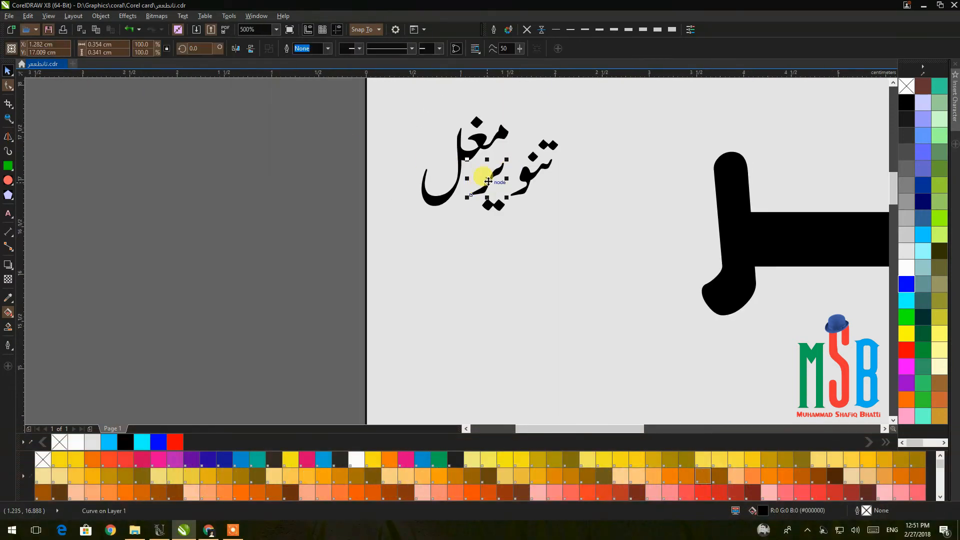
scroll(488, 177, "up", 2)
left_click_drag(480, 177, 510, 185)
left_click_drag(505, 230, 526, 220)
scroll(527, 220, "down", 1)
left_click_drag(293, 109, 520, 264)
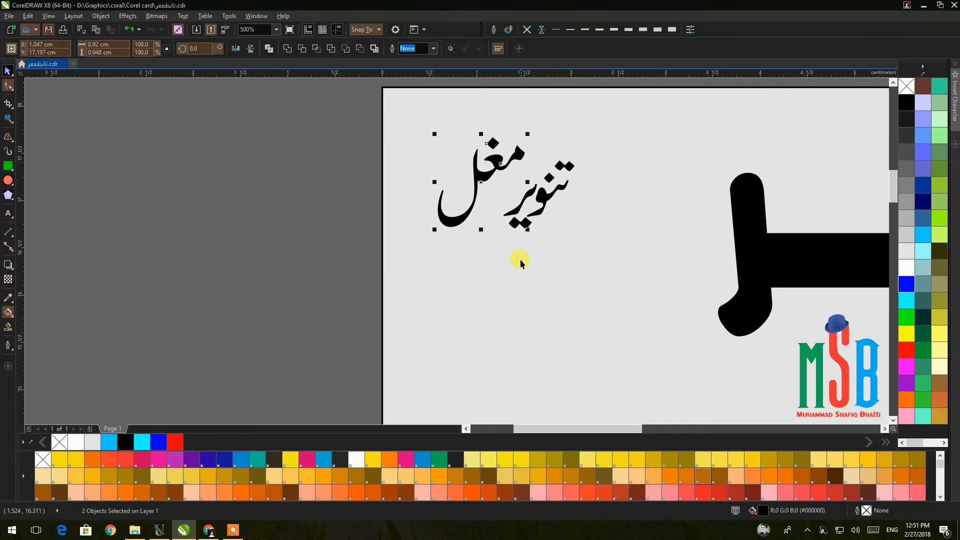
left_click_drag(481, 189, 507, 190)
left_click(309, 142)
Scale the seven-piece signature up in stages and nudge it into the top-left corner.
left_click_drag(301, 115, 625, 263)
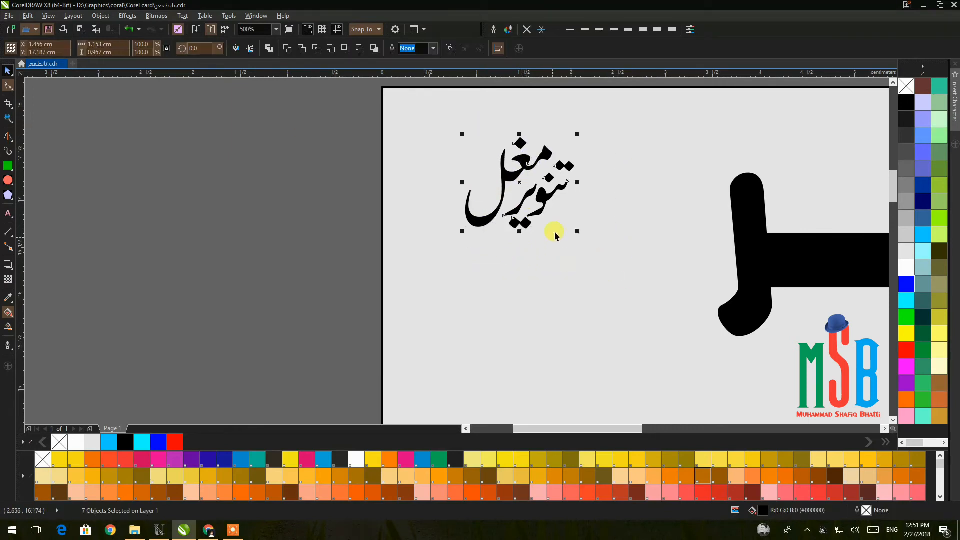
left_click_drag(455, 236, 432, 260)
scroll(432, 261, "down", 2)
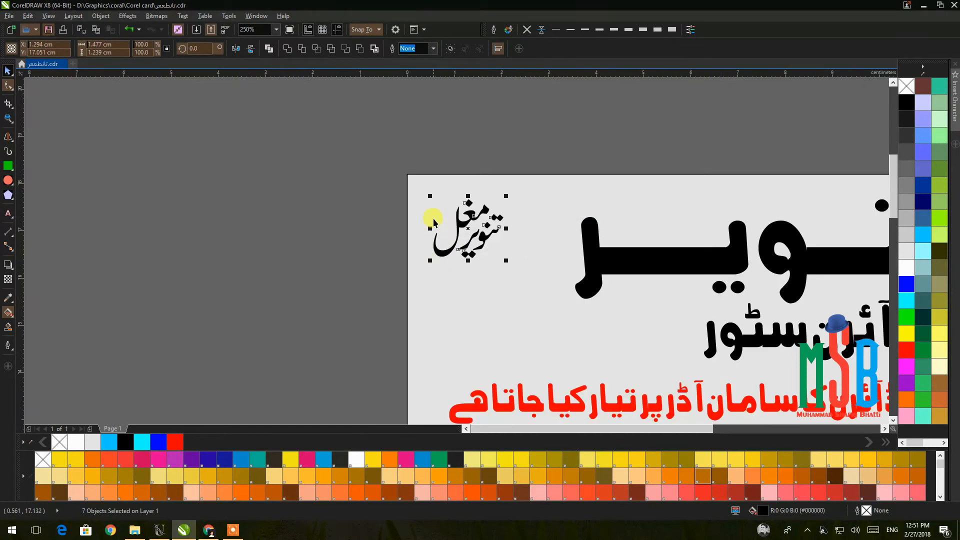
scroll(430, 215, "down", 2)
left_click(308, 234)
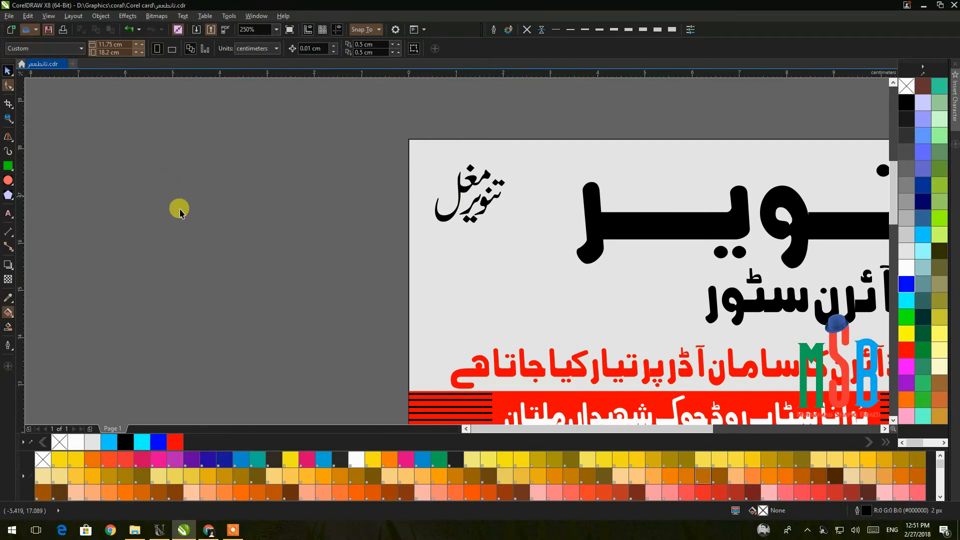
left_click_drag(379, 141, 580, 252)
left_click(506, 159)
left_click(381, 143)
left_click_drag(373, 139, 529, 231)
left_click_drag(506, 161, 520, 150)
left_click_drag(431, 226, 425, 231)
left_click_drag(472, 191, 478, 203)
left_click(353, 223)
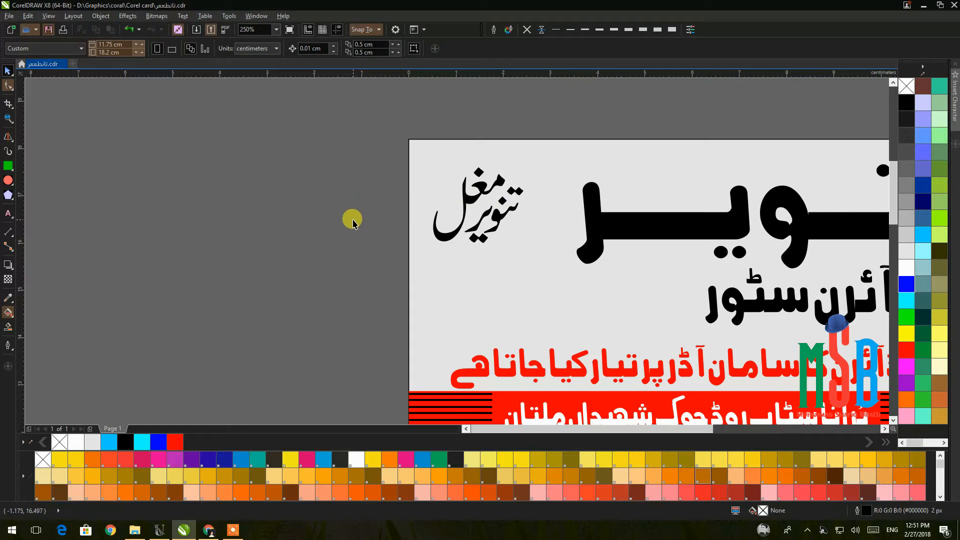
Type three lines of contact phone numbers as text and set them to 6 pt.
left_click(7, 213)
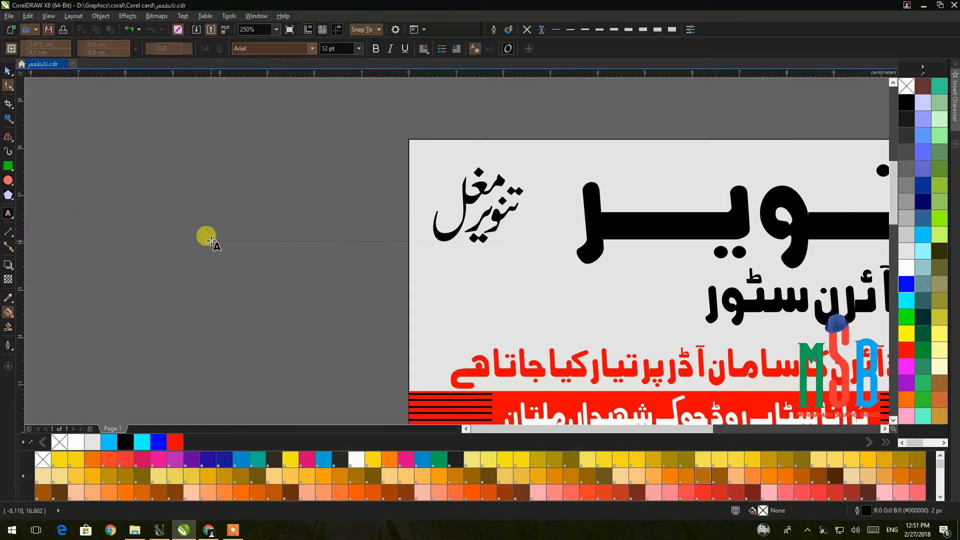
left_click(210, 241)
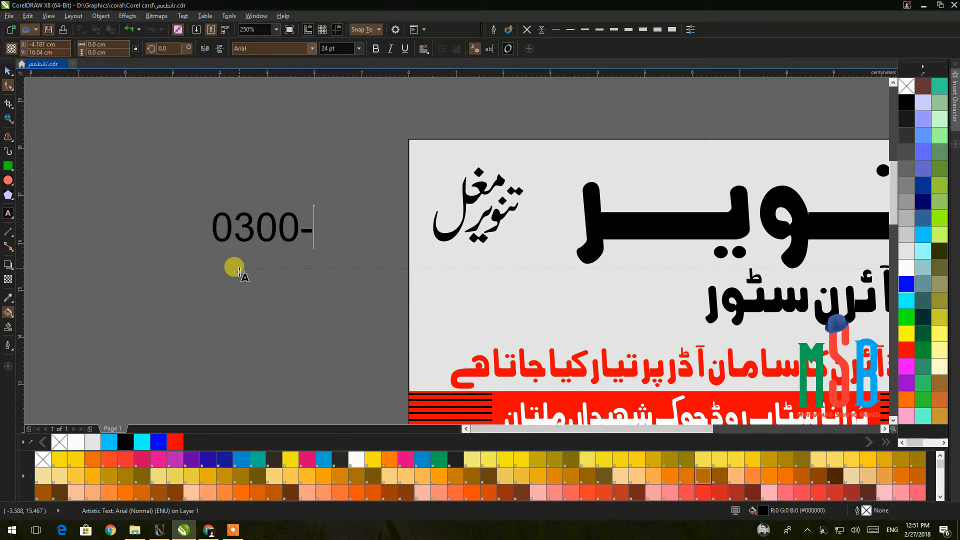
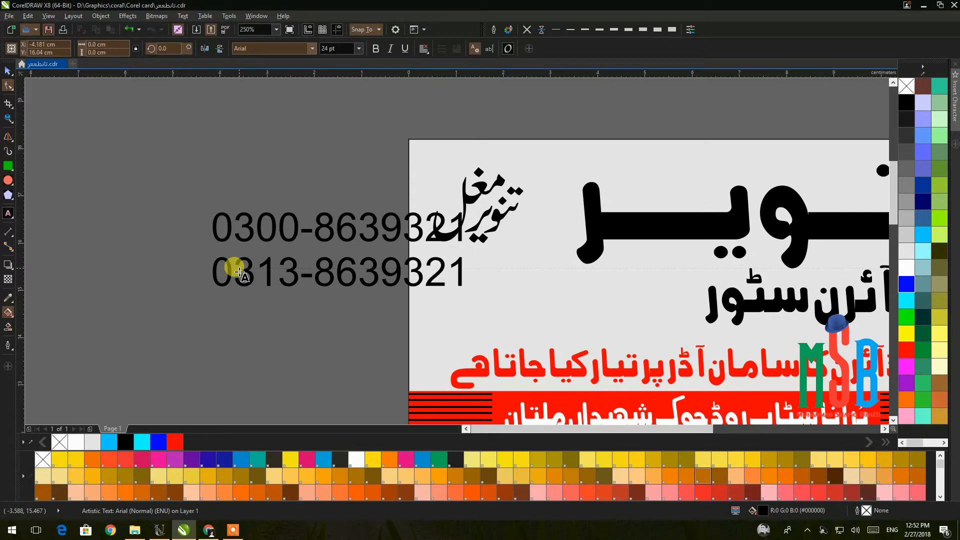
key("Return")
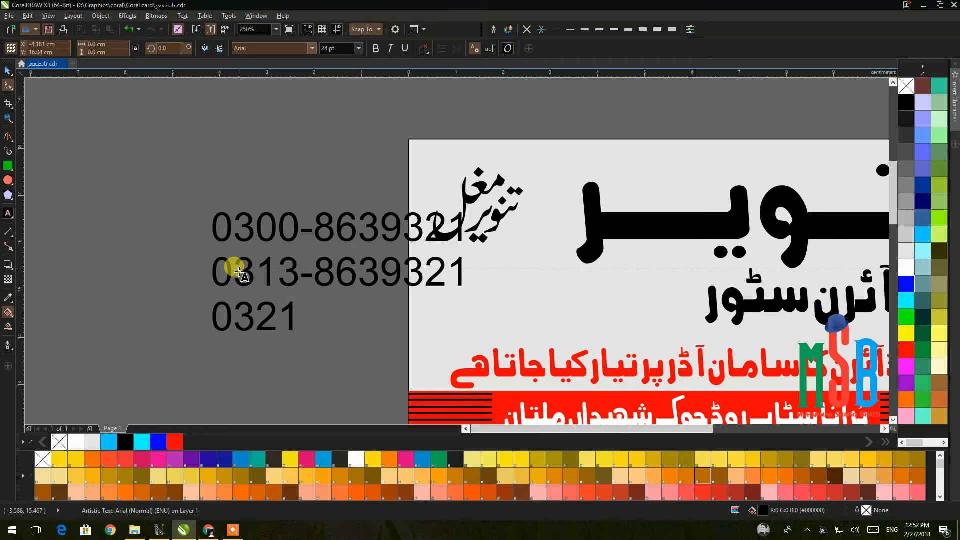
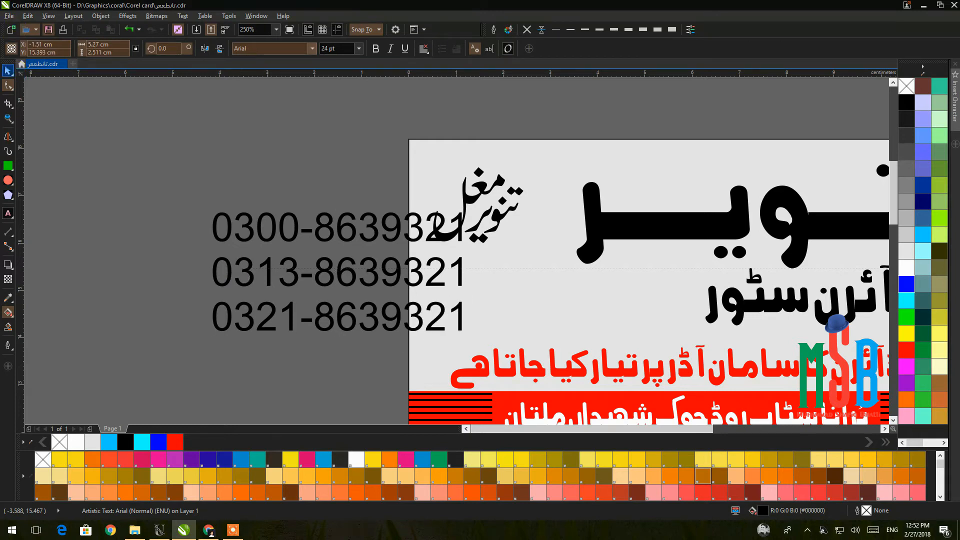
left_click(360, 49)
left_click(333, 61)
Place the numbers under the signature, enlarge them to about 8.6 pt, and nudge them down.
left_click_drag(257, 251, 466, 266)
left_click_drag(498, 283, 524, 314)
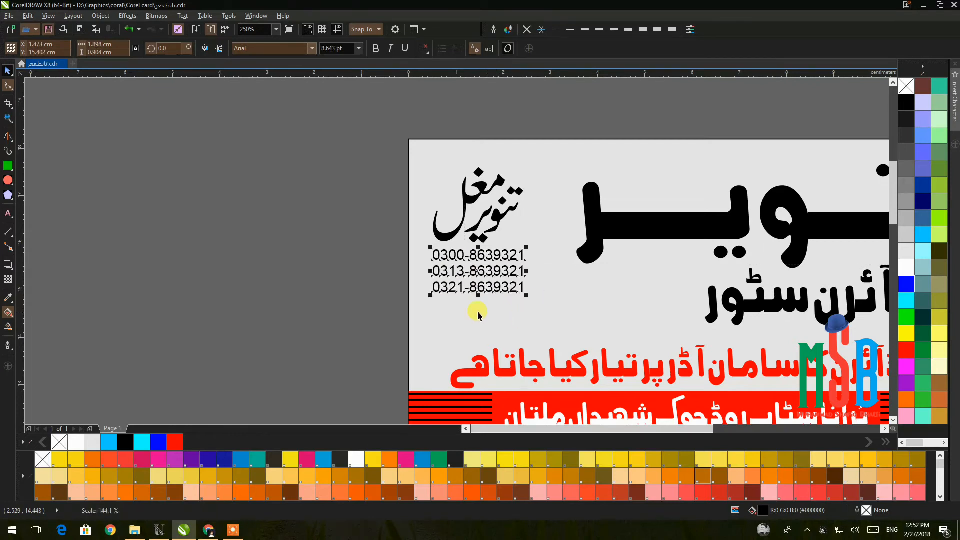
key("Down")
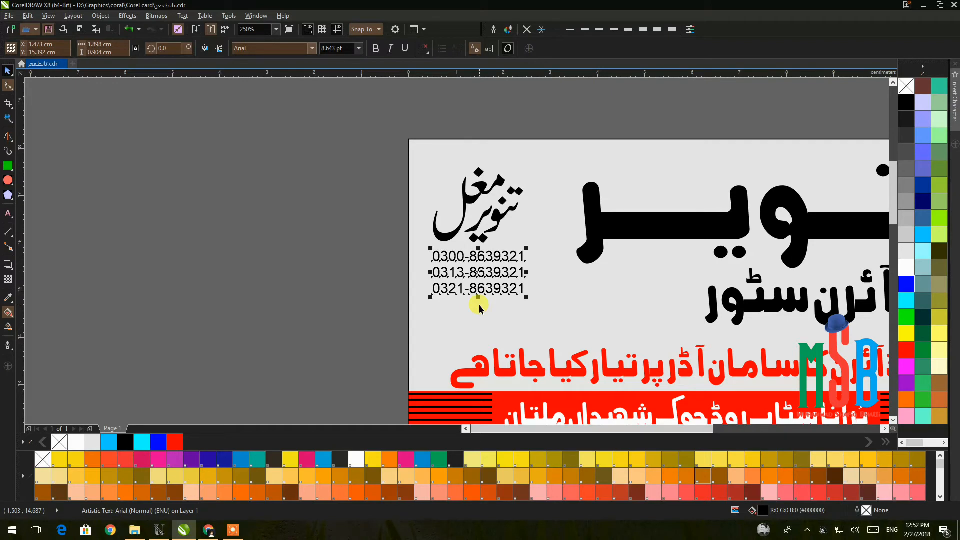
key("Down")
key("Down")
key("Down")
key("Down")
key("Down")
key("Down")
key("Down")
key("Down")
key("Down")
key("Down")
key("Down")
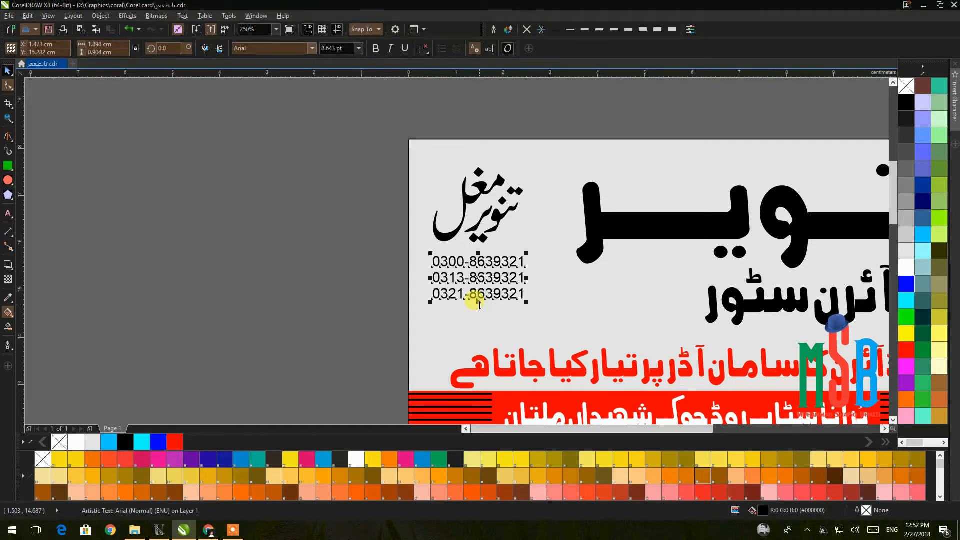
key("Down")
key("Down")
key("Down")
key("Down")
key("Down")
key("Down")
key("Down")
key("Down")
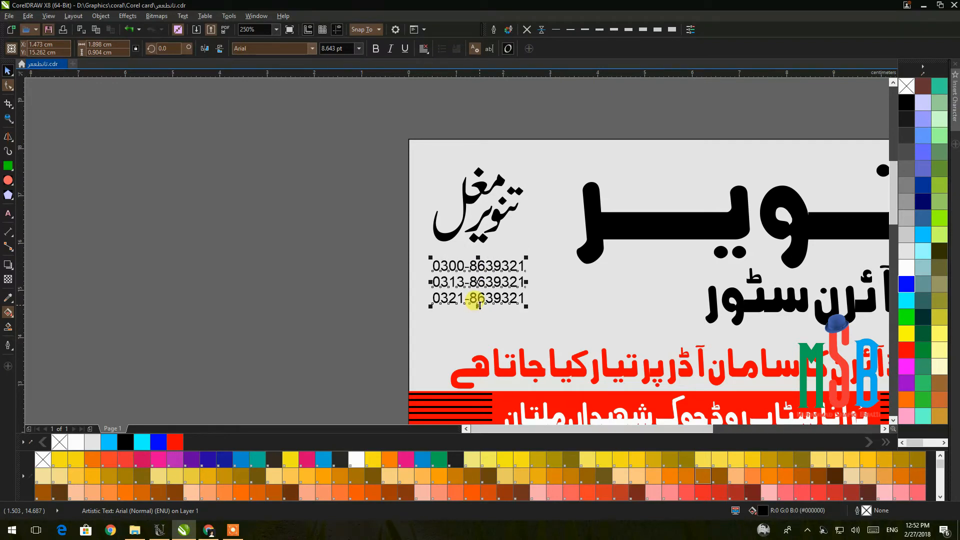
key("Down")
key("Down")
key("Down")
key("Down")
key("Down")
key("Down")
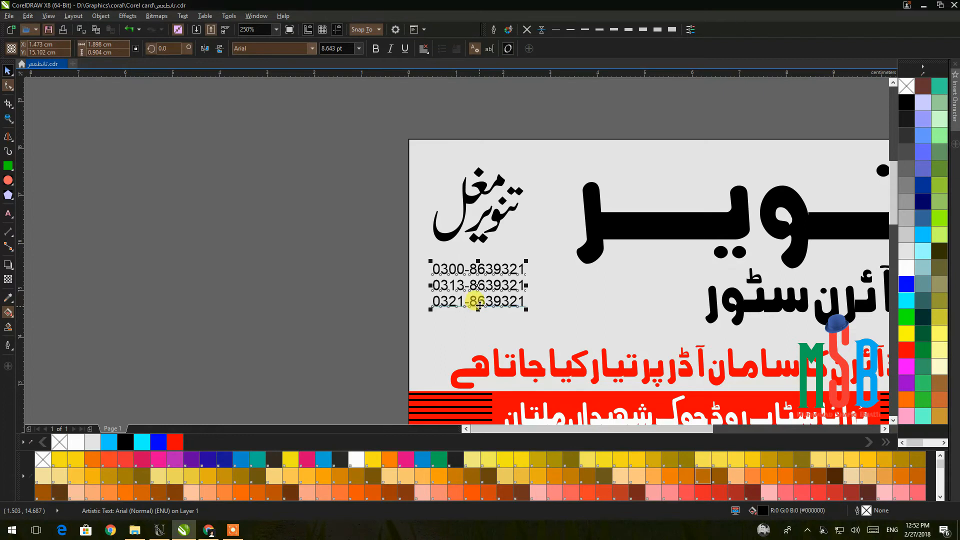
Fill the large تنویر heading with red.
scroll(400, 203, "down", 2)
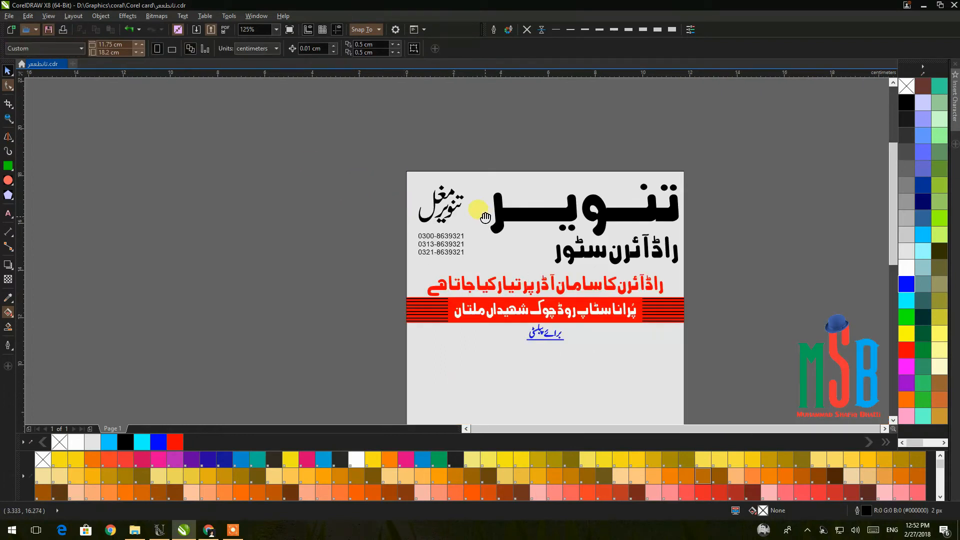
left_click(416, 173)
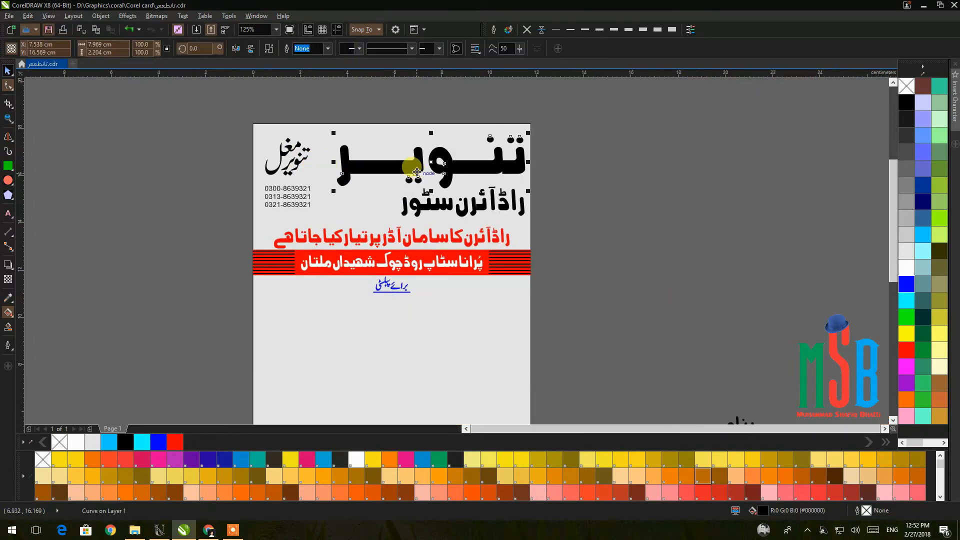
left_click(906, 350)
left_click(646, 229)
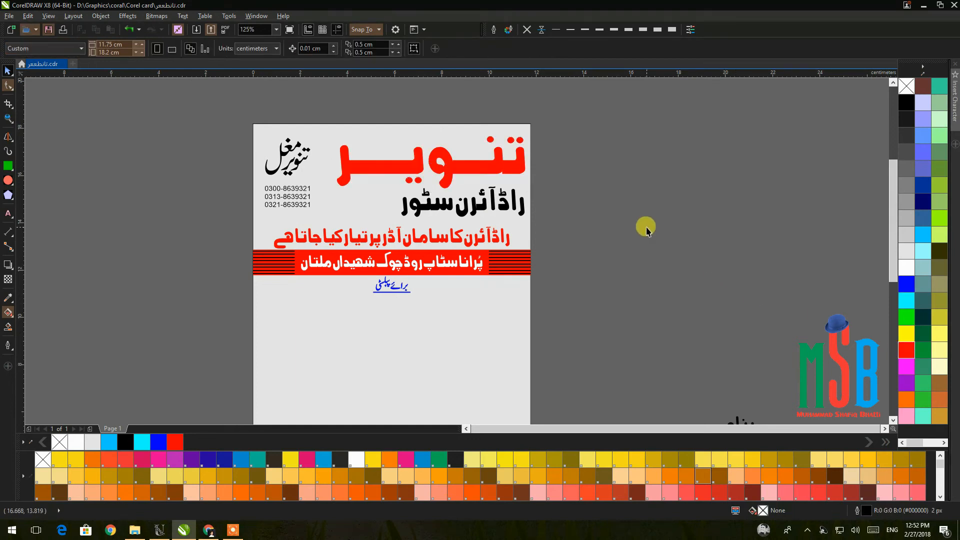
Draw a rectangle framing the black shop-name line beneath the heading.
scroll(418, 205, "up", 2)
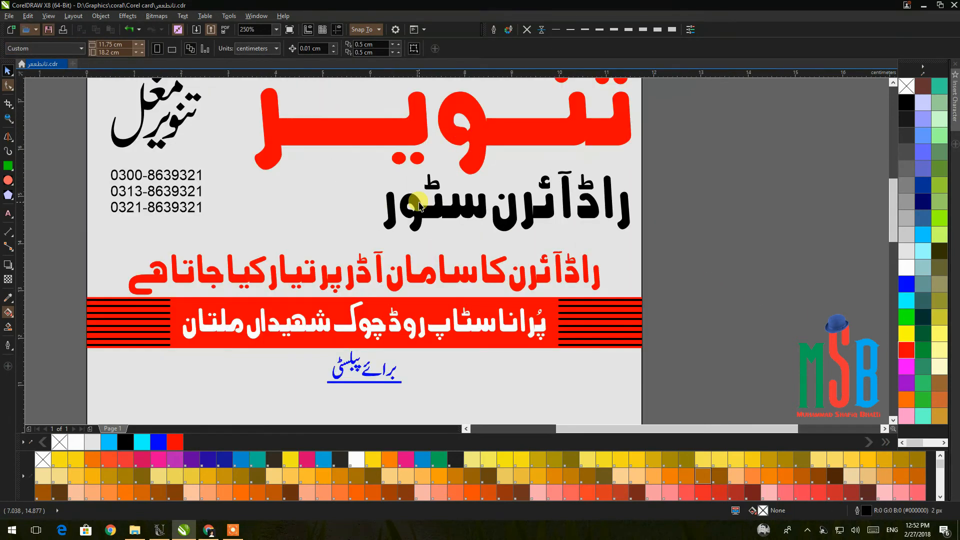
left_click(8, 166)
left_click_drag(334, 176, 732, 245)
left_click(8, 70)
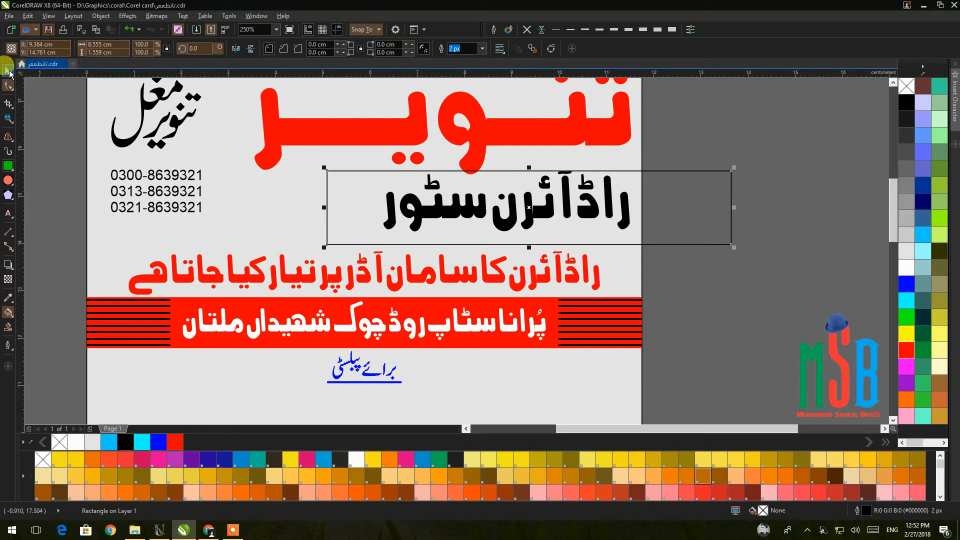
Give the rectangle a solid red fill with no outline and PowerClip the store name inside it.
left_click(906, 350)
left_click(526, 30)
right_click(676, 197)
left_click(691, 202)
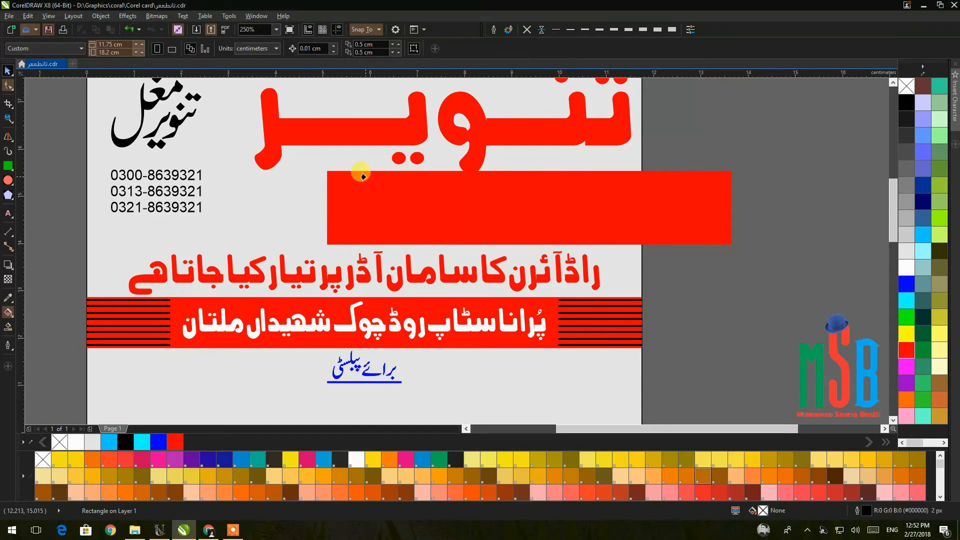
left_click(300, 182)
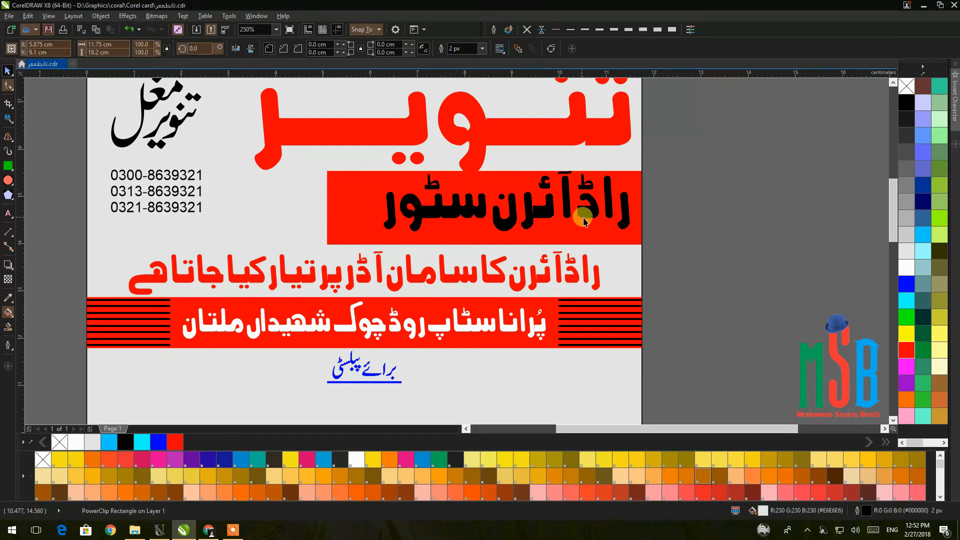
Edit the PowerClip contents to lower the red band's top edge slightly.
left_click(593, 231, "ctrl")
left_click(640, 211)
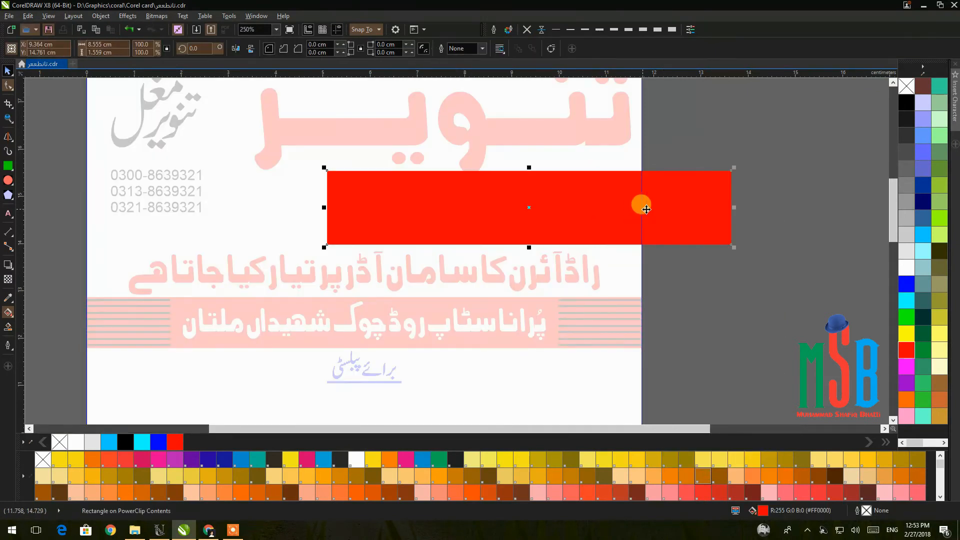
scroll(535, 163, "up", 2)
left_click_drag(506, 192, 531, 214)
scroll(533, 214, "down", 1)
scroll(533, 215, "down", 1)
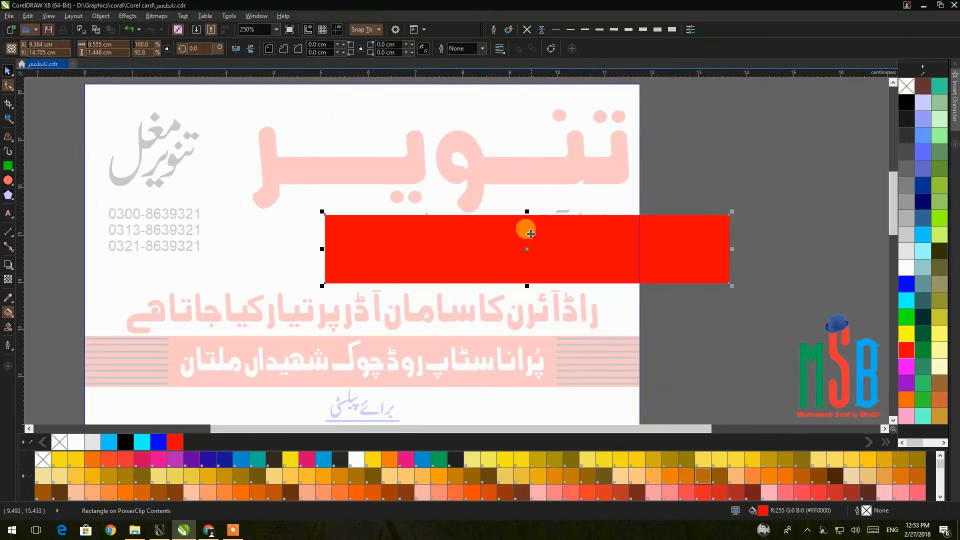
left_click(768, 271, "ctrl")
Shift راڈآئرن سٹور slightly down-left on the band and make it white.
scroll(524, 258, "up", 1)
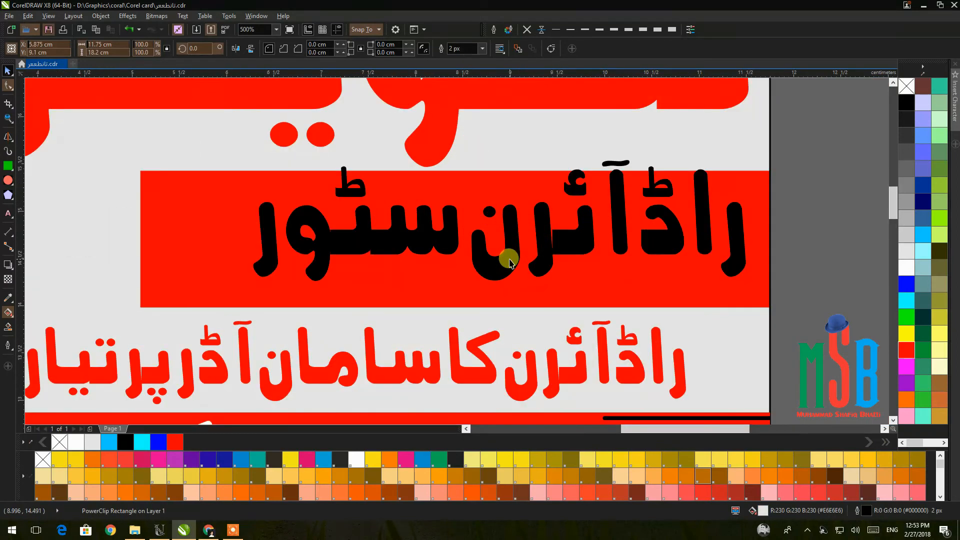
left_click_drag(503, 265, 496, 281)
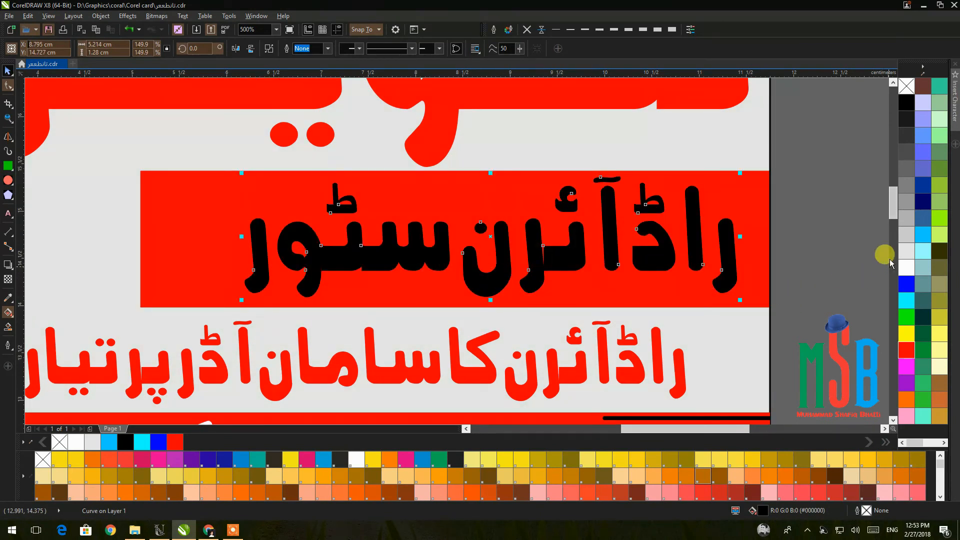
left_click(906, 268)
Pull the red band's left edge inward within the PowerClip so it fits the card.
left_click(795, 242)
double_click(739, 208)
left_click(324, 203)
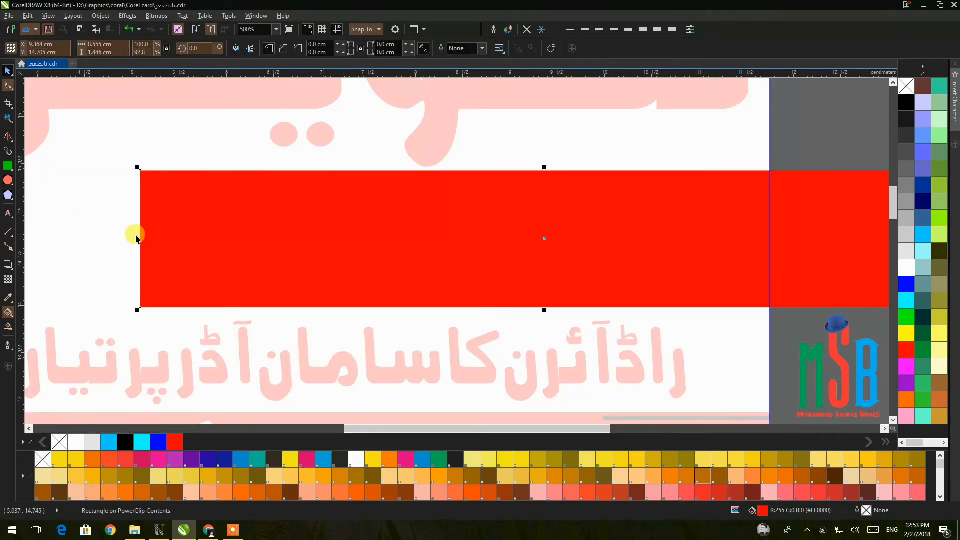
left_click_drag(137, 238, 188, 239)
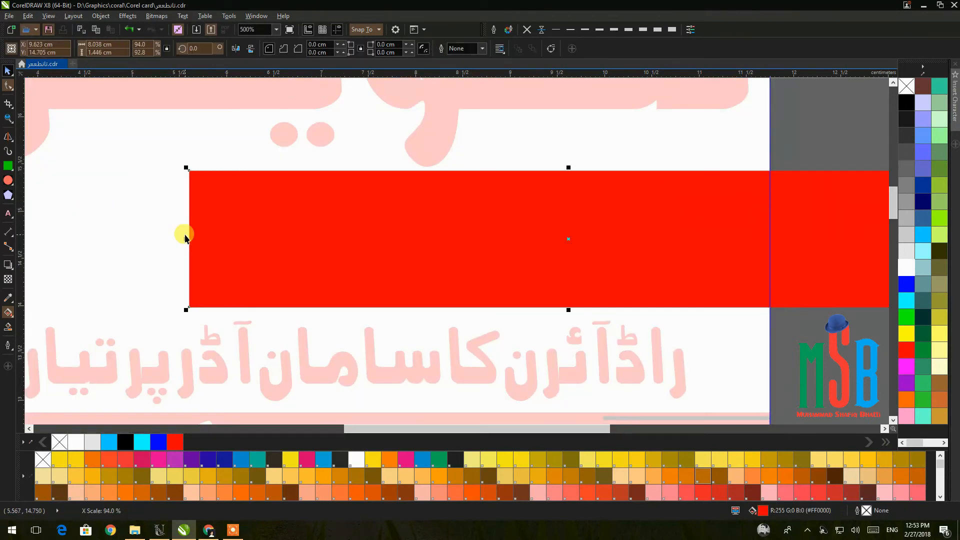
left_click(799, 134, "ctrl")
left_click(799, 135)
scroll(794, 140, "down", 1)
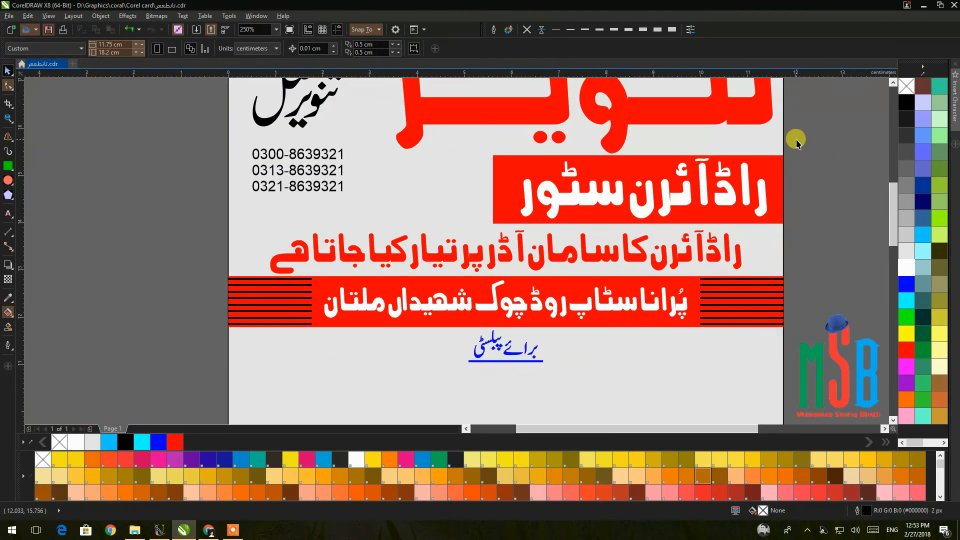
scroll(800, 150, "down", 1)
left_click_drag(805, 179, 751, 170)
Draw a straight horizontal line with Smart Drawing and delete the stray slanted line.
left_click_drag(686, 260, 629, 235)
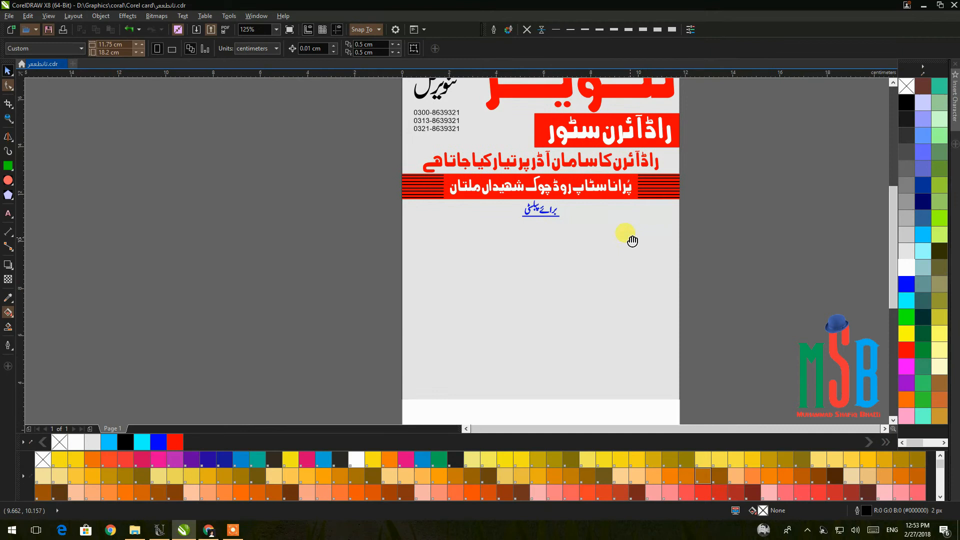
left_click(8, 140)
left_click_drag(144, 274, 408, 302)
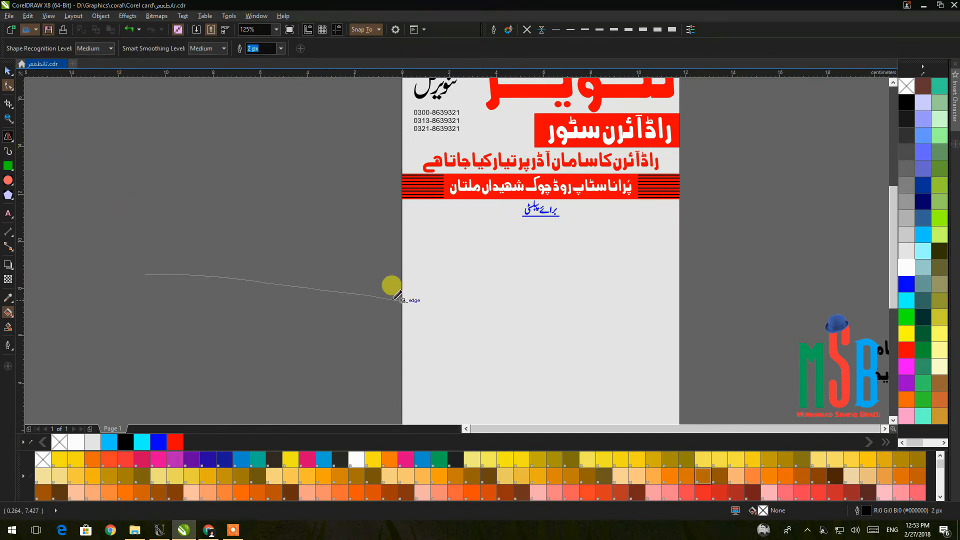
left_click_drag(146, 205, 408, 215)
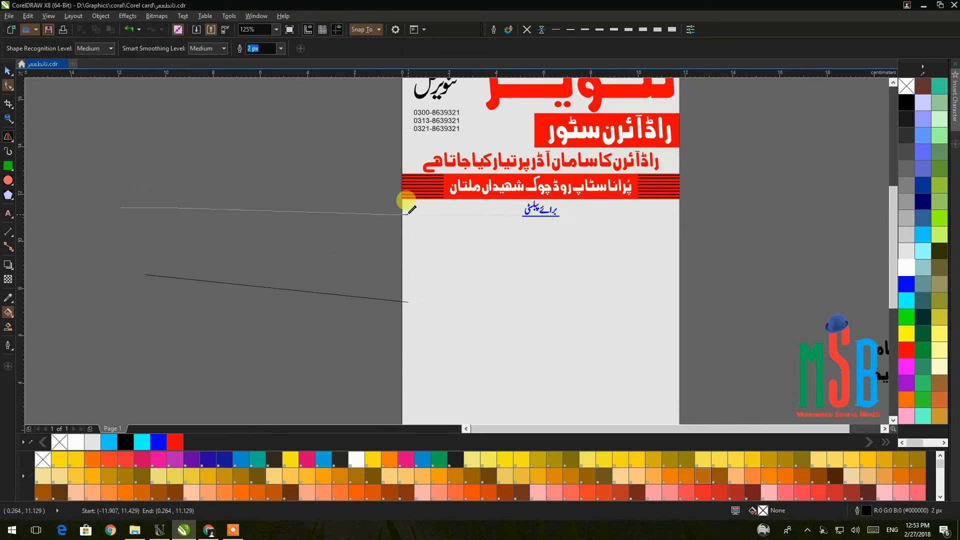
left_click(8, 71)
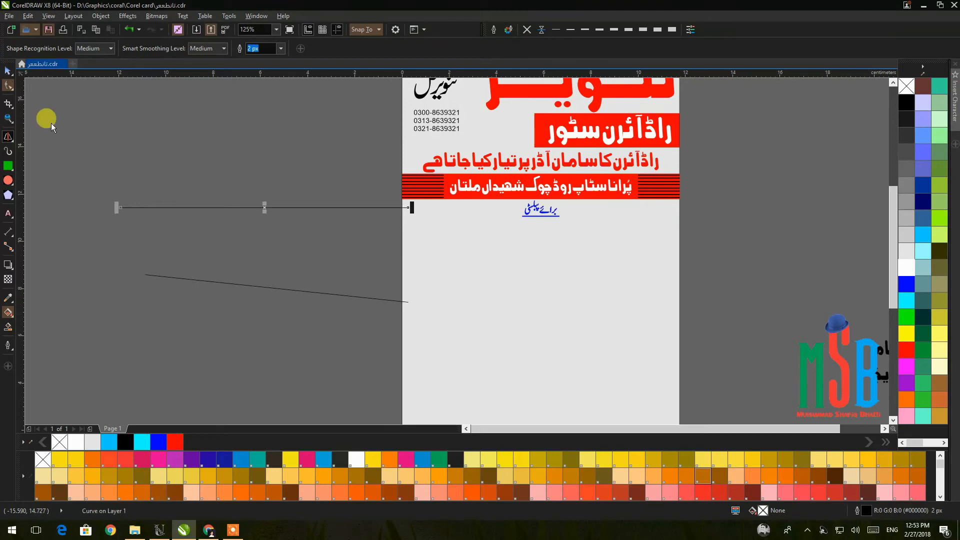
left_click(180, 280)
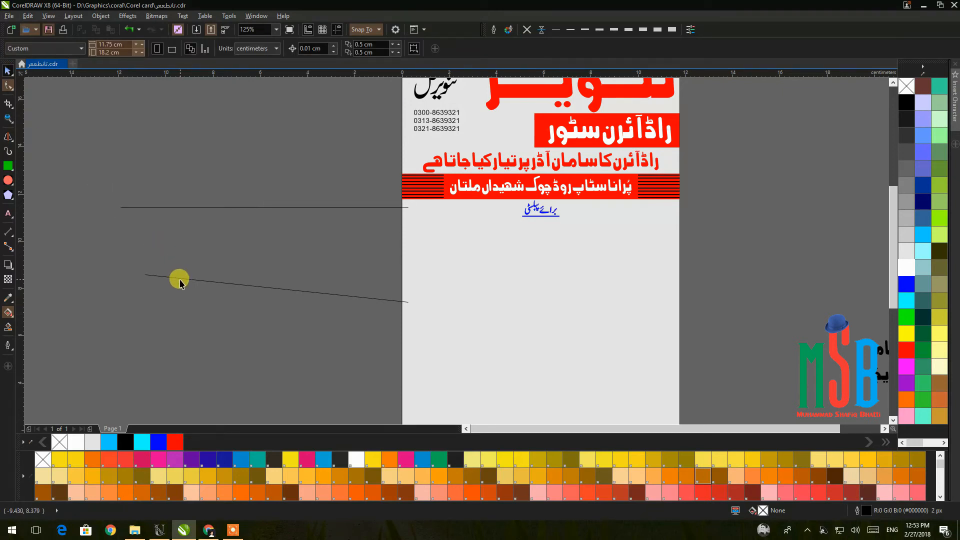
left_click(159, 275)
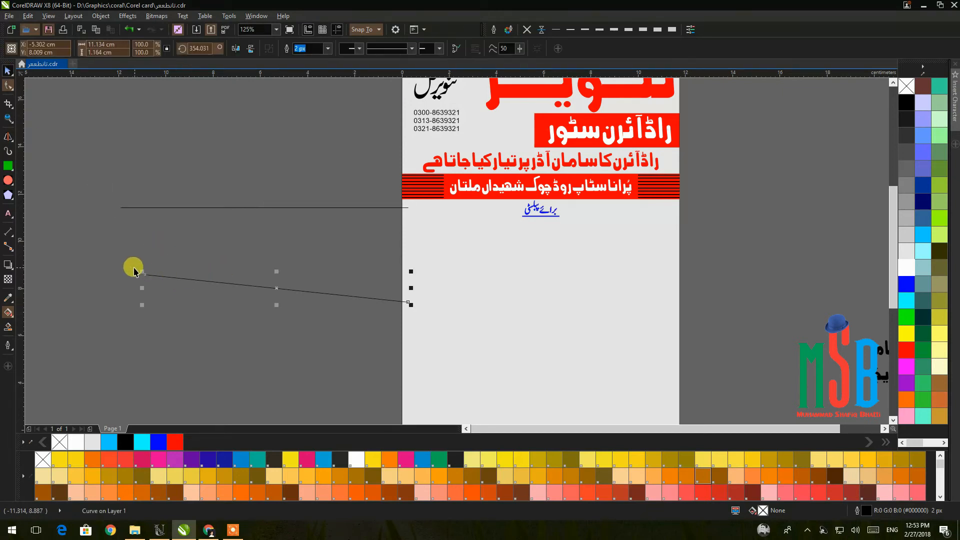
key("Delete")
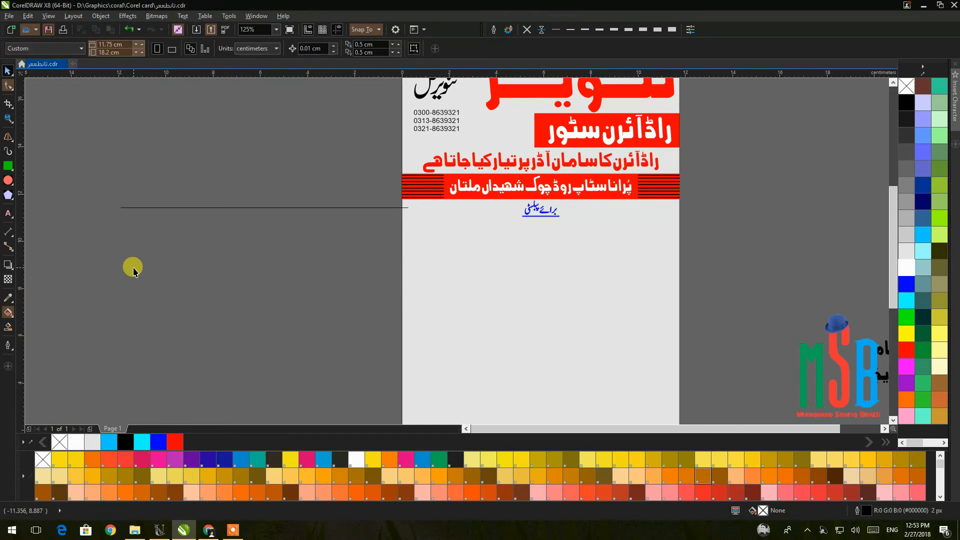
Place the line below the subtitle and duplicate it with Ctrl+D into evenly spaced ruled lines.
left_click(193, 207)
left_click_drag(191, 208, 470, 237)
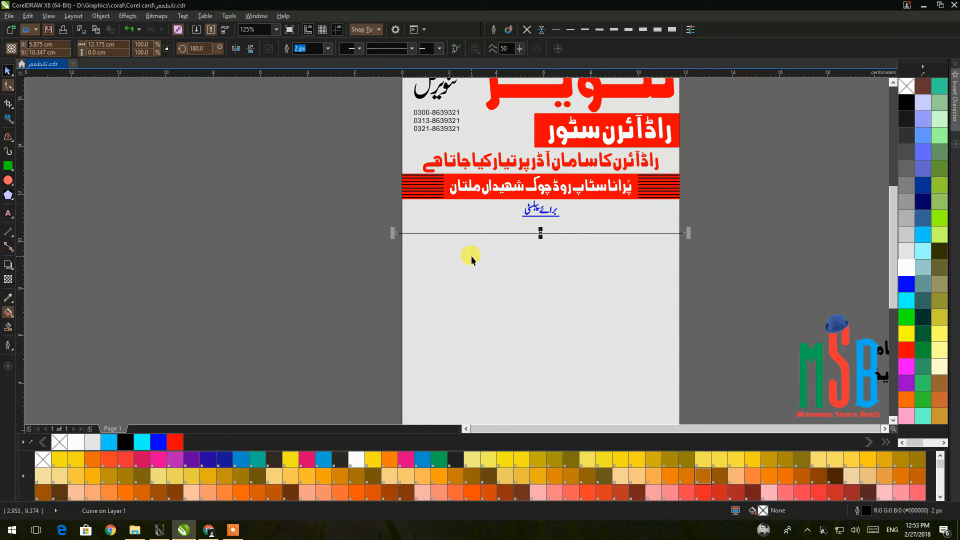
key("ctrl+d")
left_click_drag(555, 220, 548, 257)
key("ctrl+d")
key("ctrl+d")
key("ctrl+d")
key("ctrl+d")
key("ctrl+d")
key("ctrl+d")
key("ctrl+d")
key("ctrl+d")
key("ctrl+d")
scroll(736, 303, "right", 1)
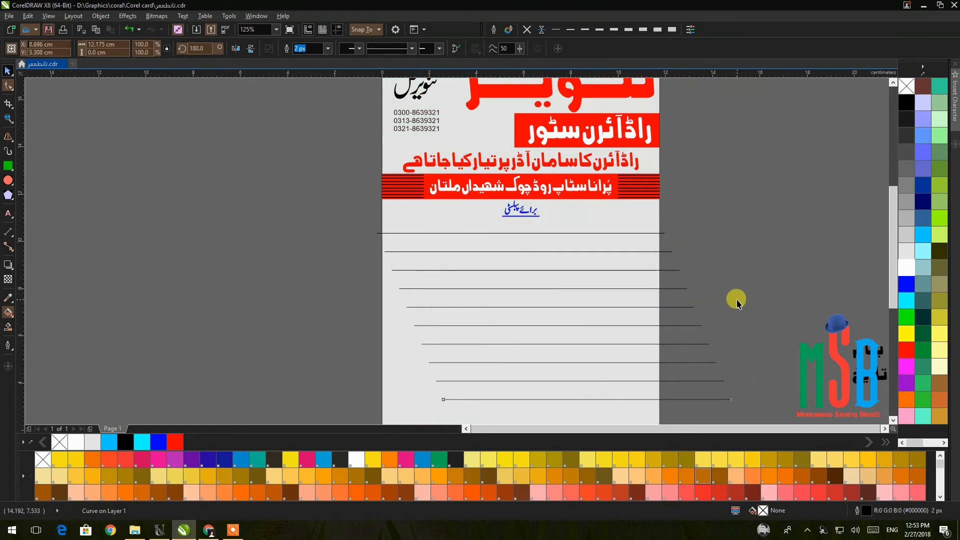
scroll(737, 302, "down", 4)
key("ctrl+d")
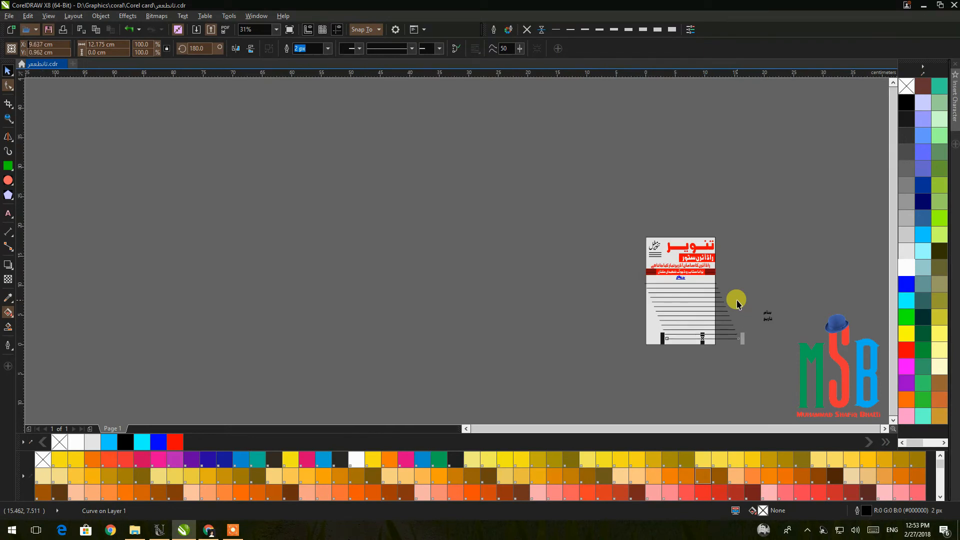
Left-align all 14 ruled lines and set their outline width to 5 px.
left_click_drag(773, 392, 620, 341)
left_click_drag(747, 383, 555, 282)
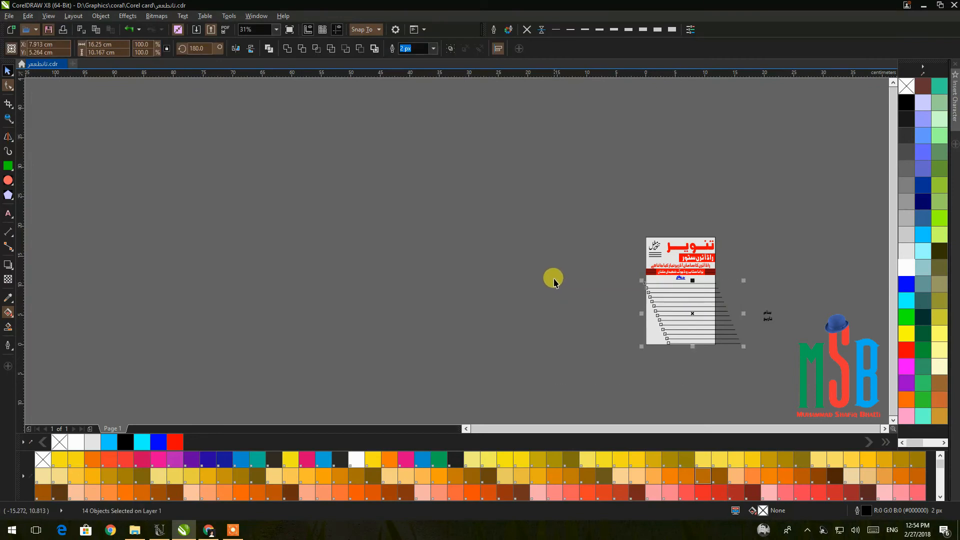
key("l")
scroll(695, 308, "up", 3)
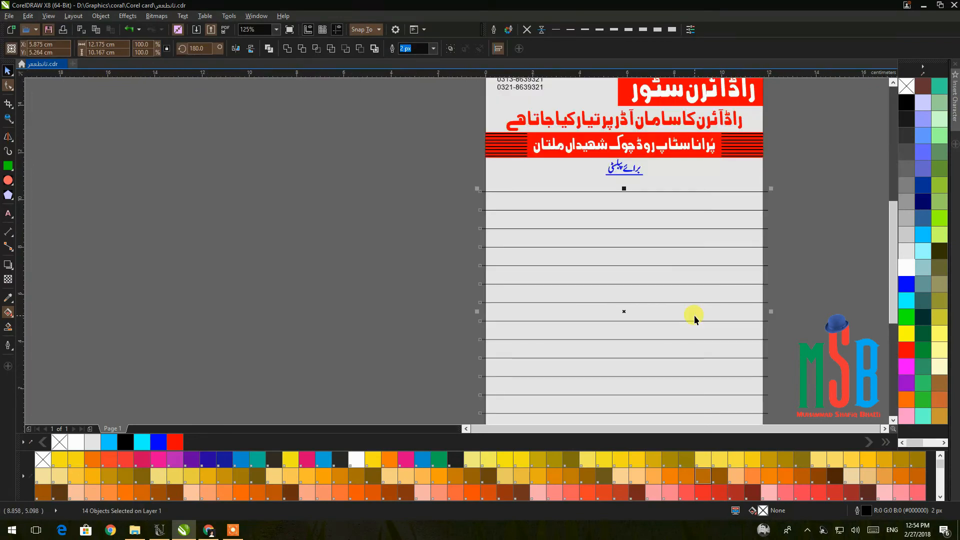
left_click(585, 29)
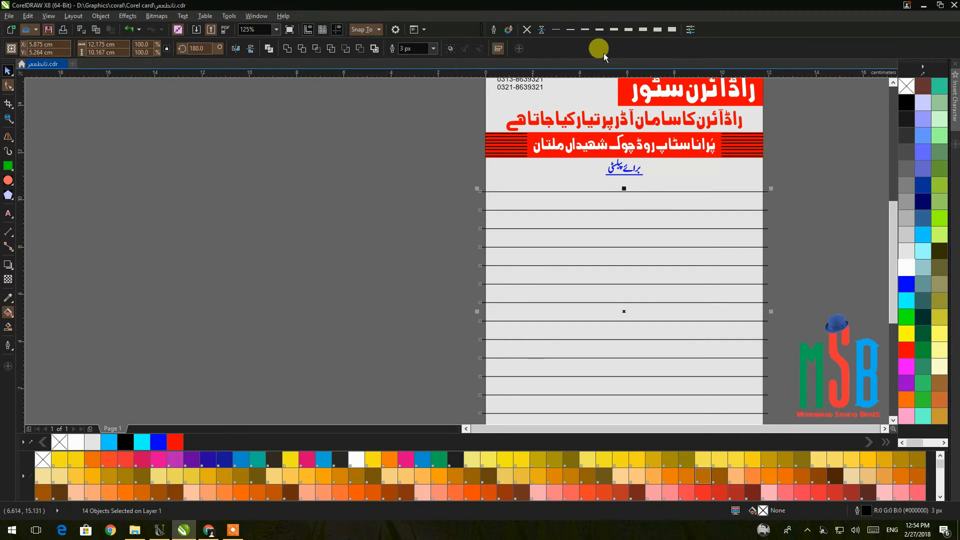
left_click(610, 28)
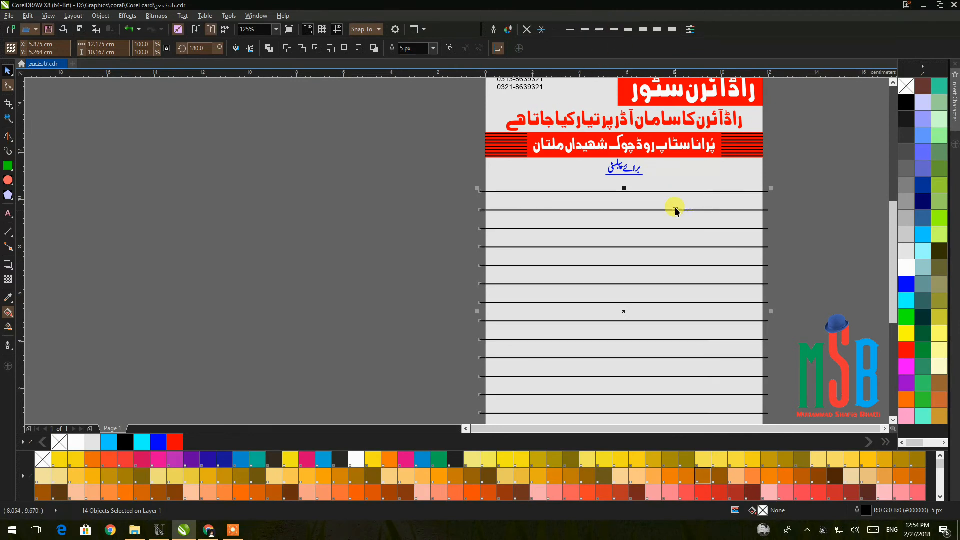
scroll(674, 207, "down", 3)
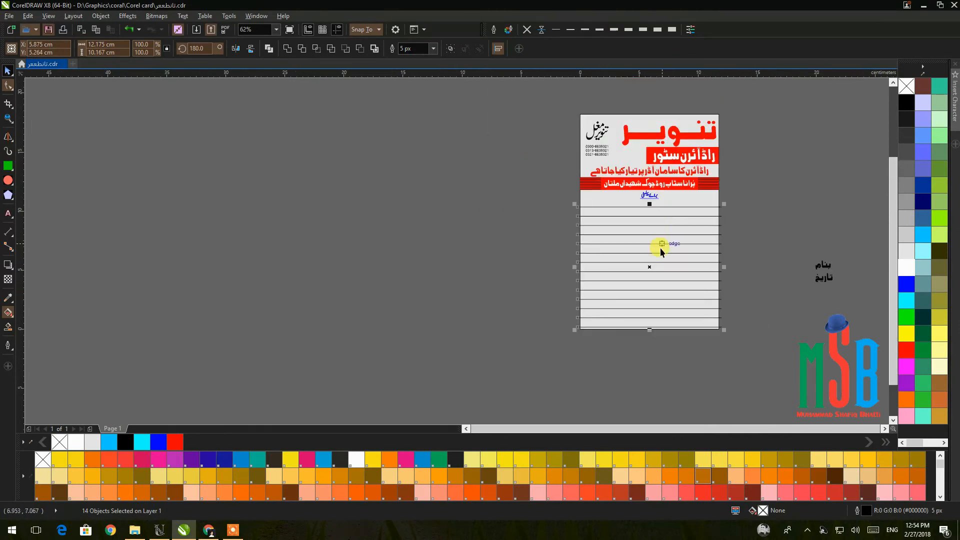
Move the بنام and تاریخ labels onto the card above the ruled lines.
left_click(755, 263)
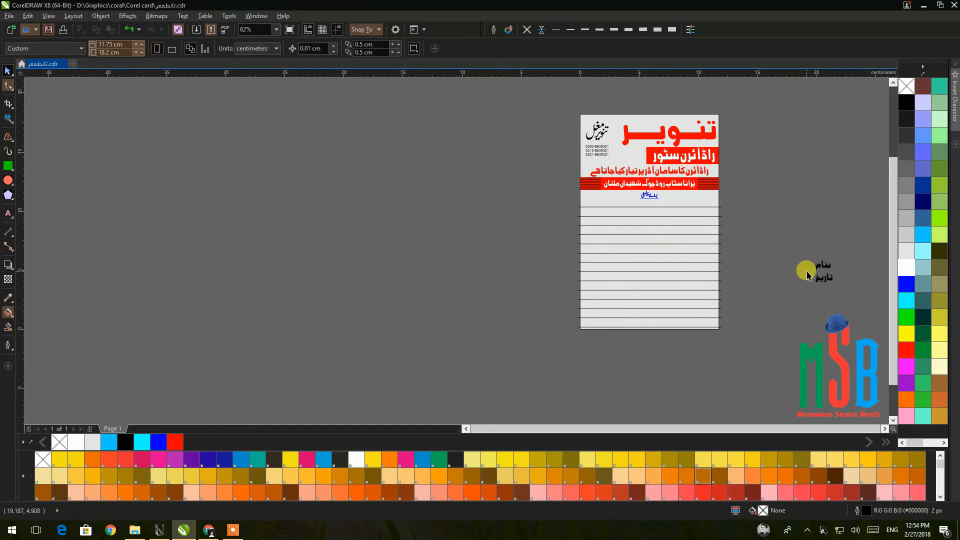
left_click(829, 270)
left_click_drag(829, 270, 702, 210)
left_click_drag(821, 274, 606, 225)
key("Escape")
scroll(629, 199, "up", 2)
left_click_drag(632, 227, 410, 213)
left_click_drag(684, 209, 705, 218)
Align the labels by tops and bottoms, and align the top ruled line with تاریخ's bottom.
left_click_drag(786, 181, 324, 238)
key("b")
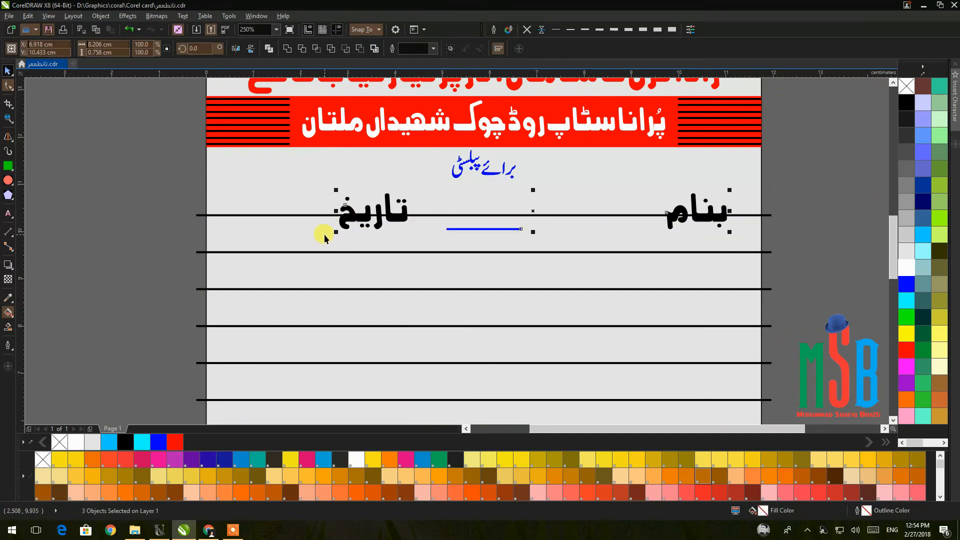
key("t")
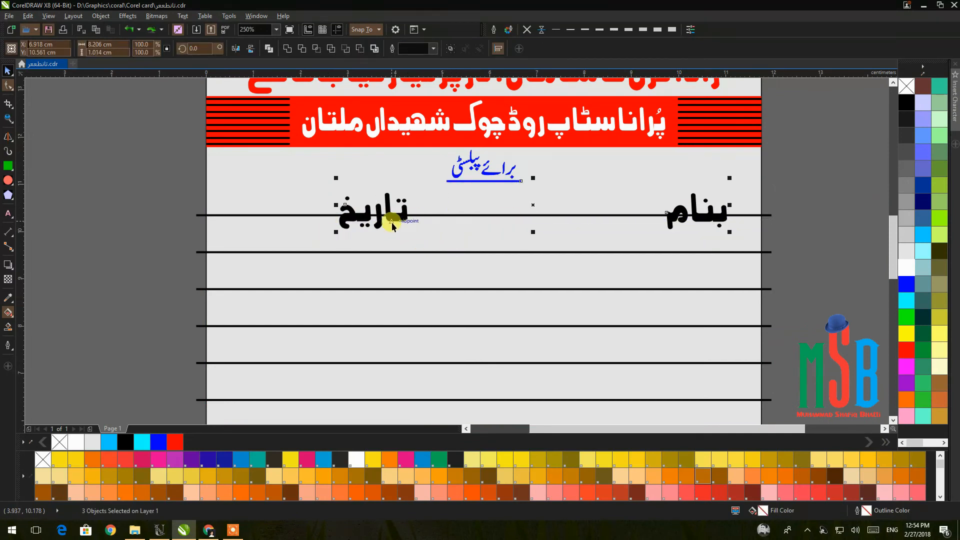
left_click(750, 215)
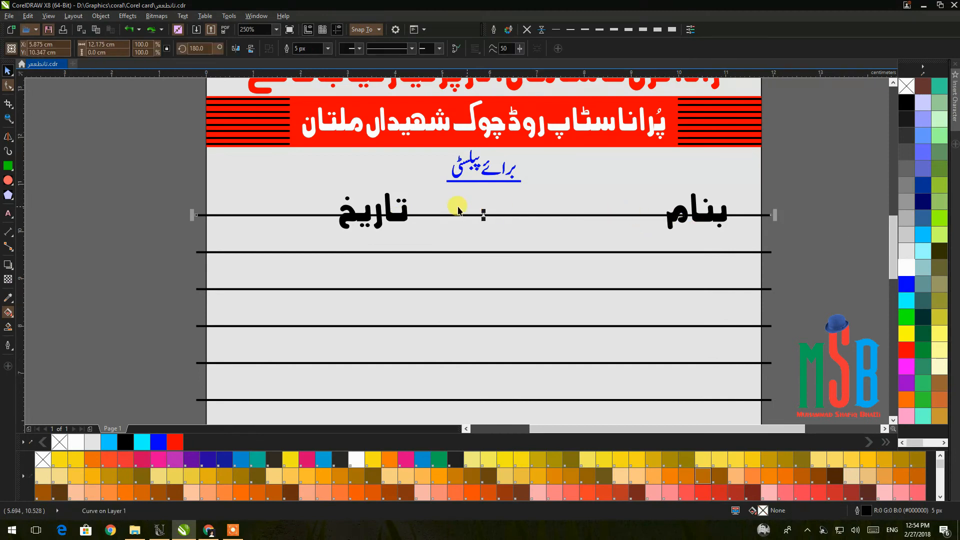
left_click(405, 219, "shift")
key("b")
left_click(795, 211)
Shrink both labels to about 78% and set them level on the top ruled line.
left_click(682, 209)
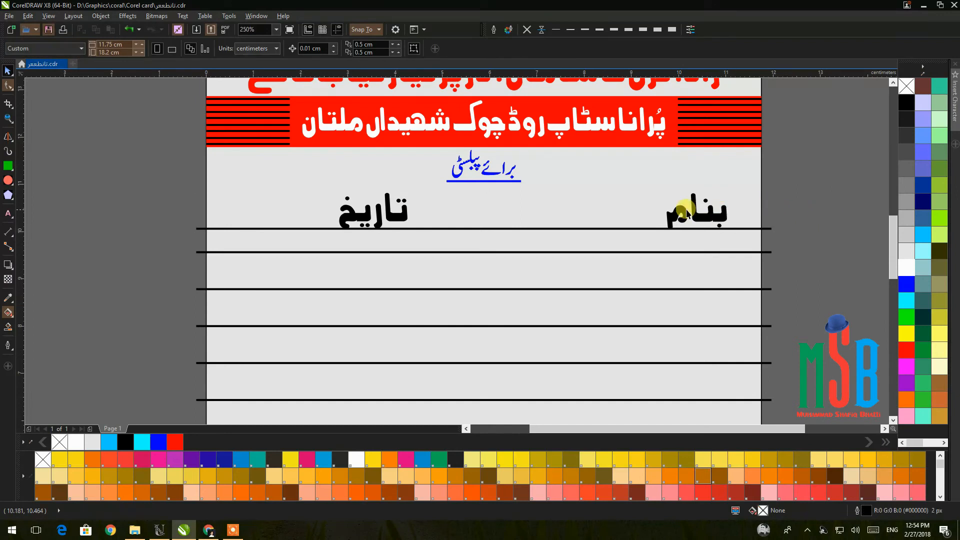
left_click(409, 214, "shift")
left_click(783, 210)
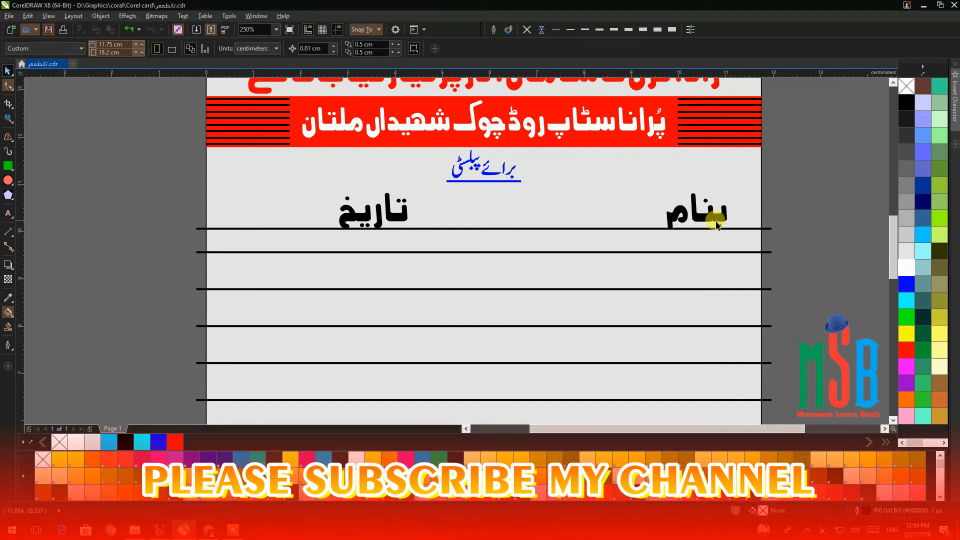
left_click(700, 215)
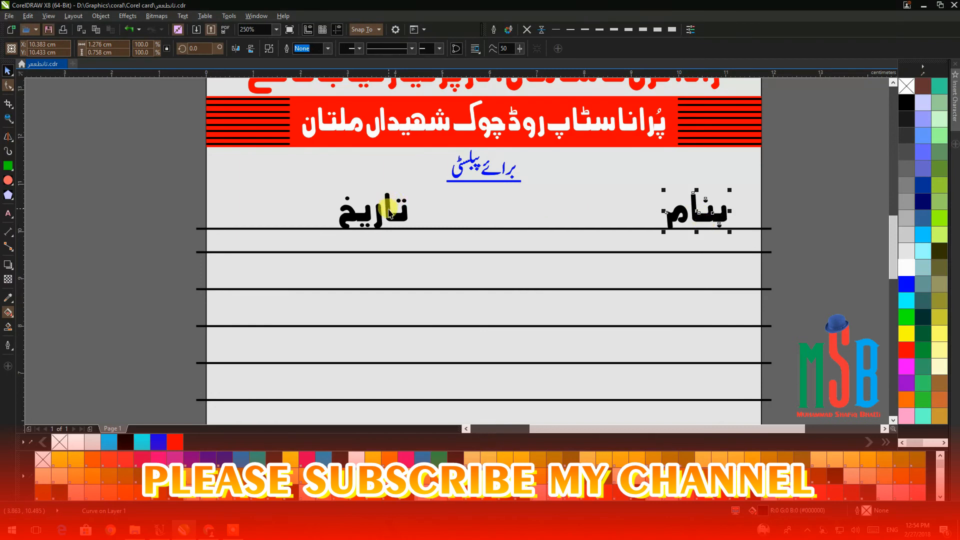
left_click(349, 223, "shift")
left_click_drag(332, 230, 398, 212)
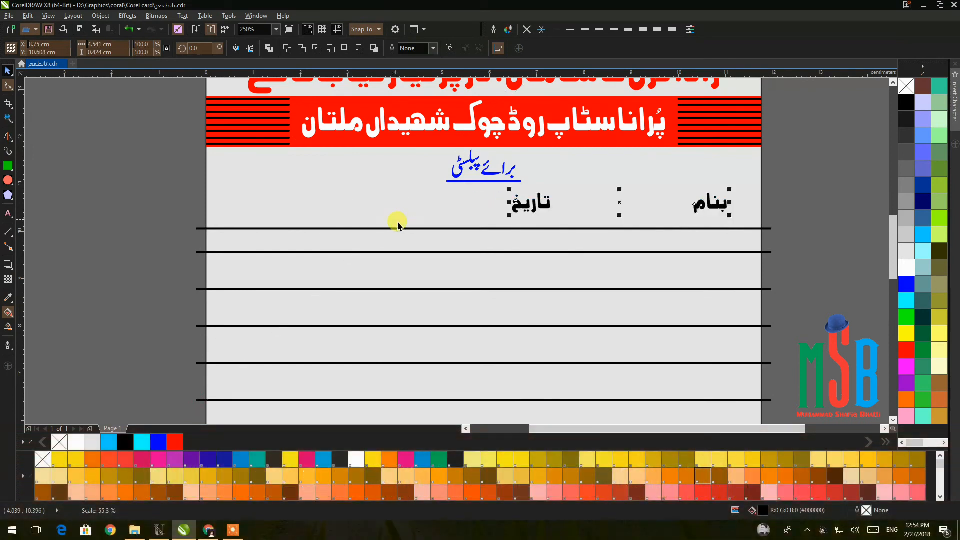
left_click(809, 214)
left_click_drag(701, 204, 705, 220)
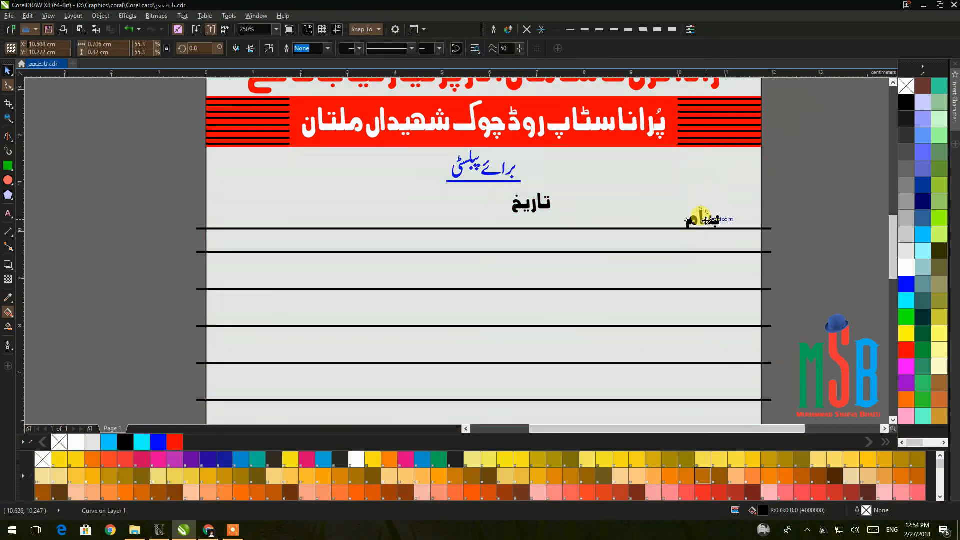
left_click_drag(543, 204, 372, 223)
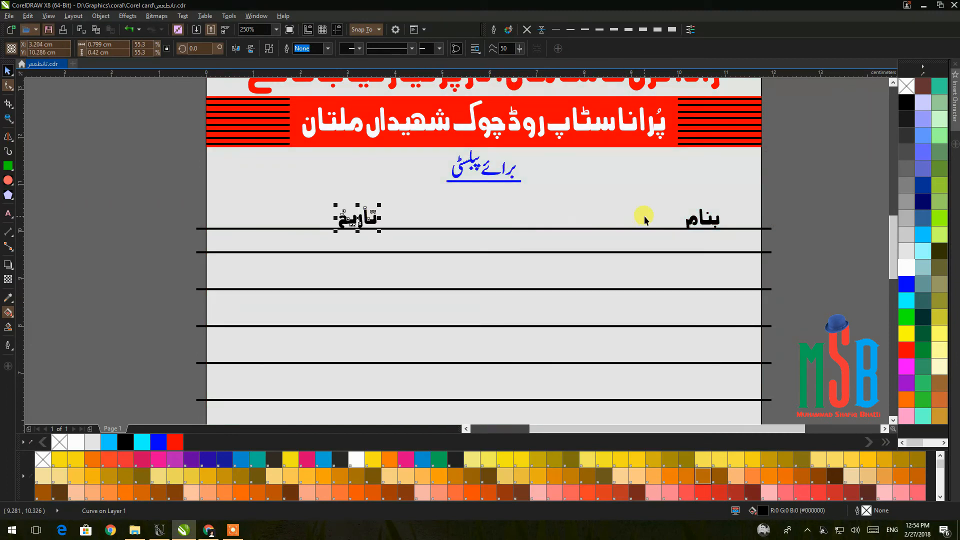
Group the labels, centre them horizontally on the top line, and nudge تاریخ right.
left_click(705, 223, "shift")
key("ctrl+g")
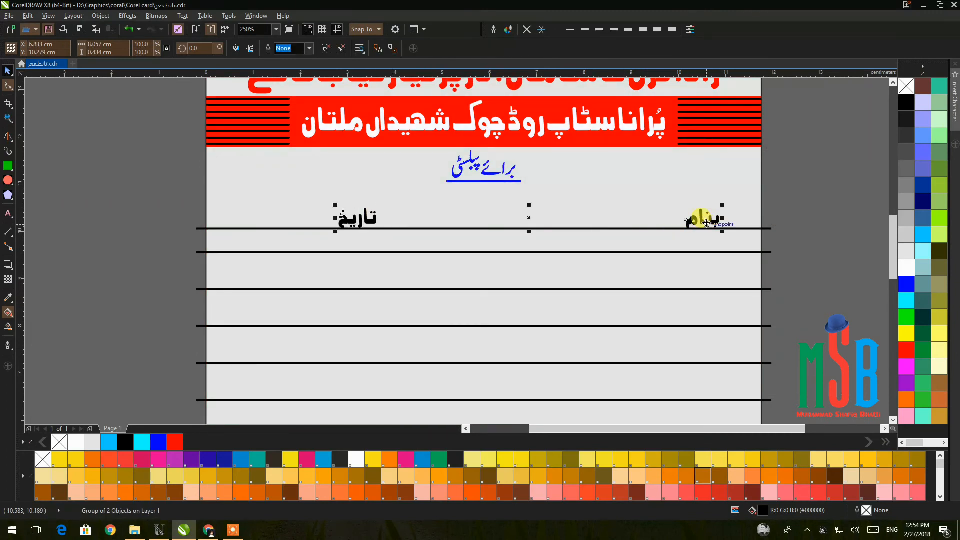
left_click(739, 229, "shift")
key("c")
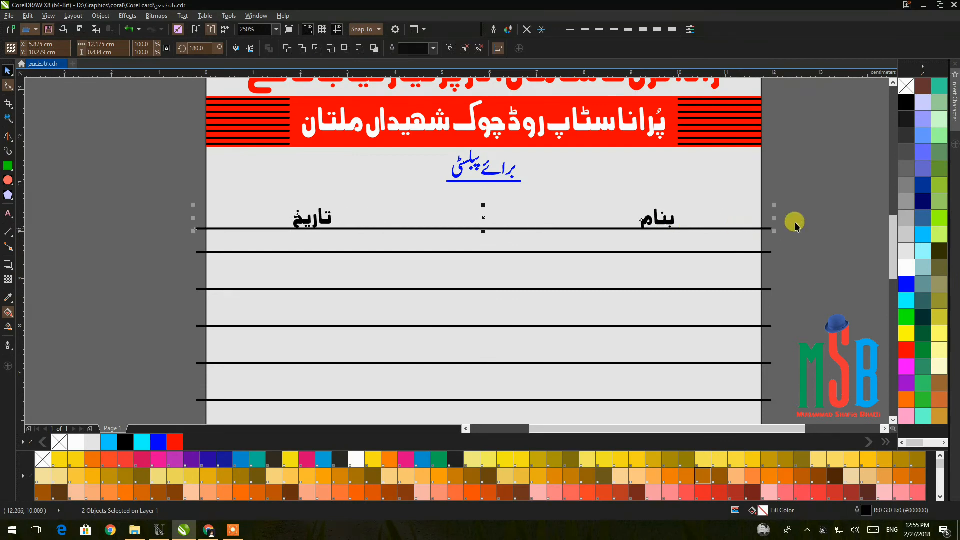
left_click(807, 222)
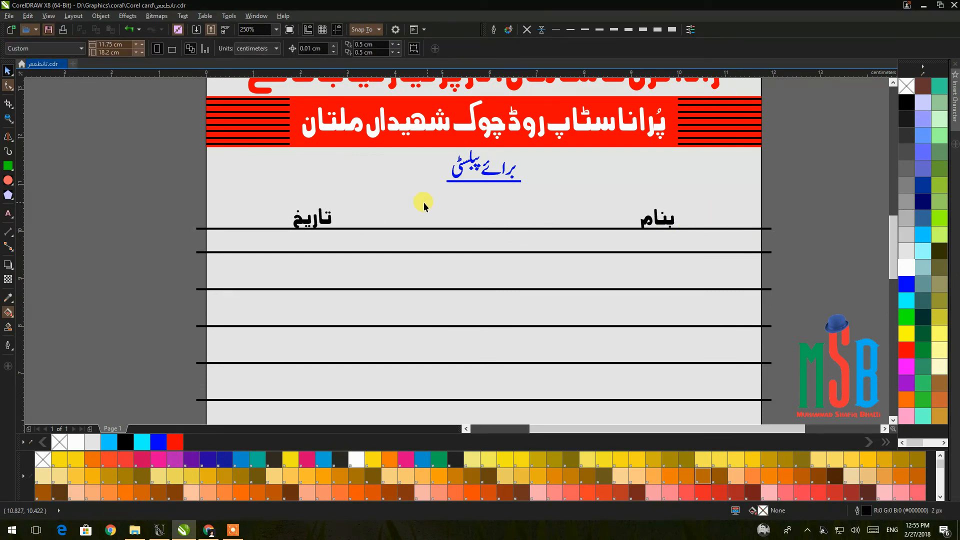
left_click(329, 222)
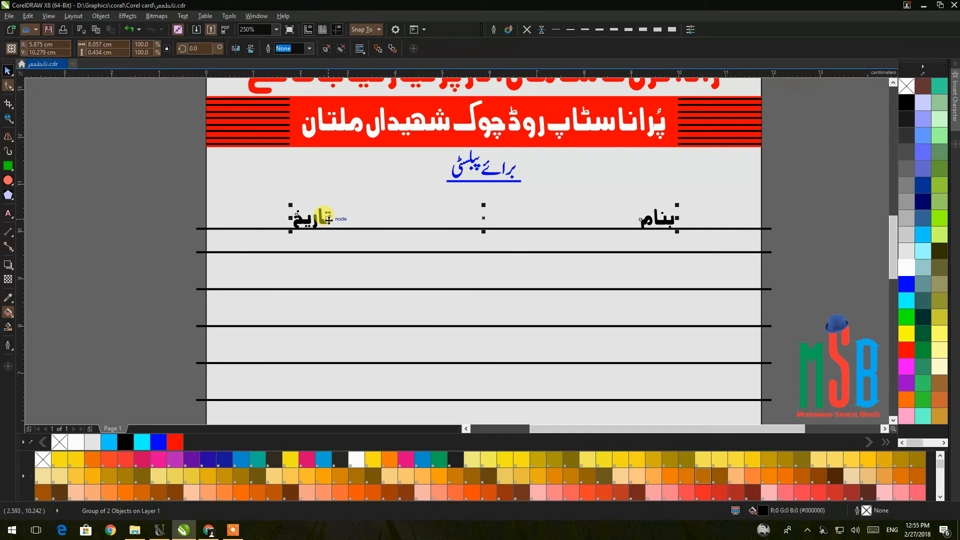
left_click(328, 220, "ctrl")
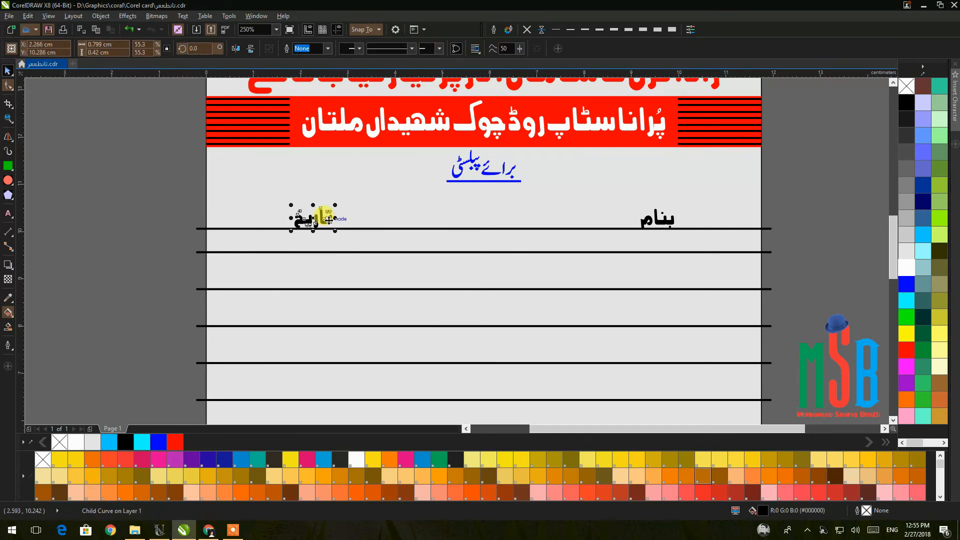
key("Right")
key("Right")
key("Right")
key("Right")
key("Right")
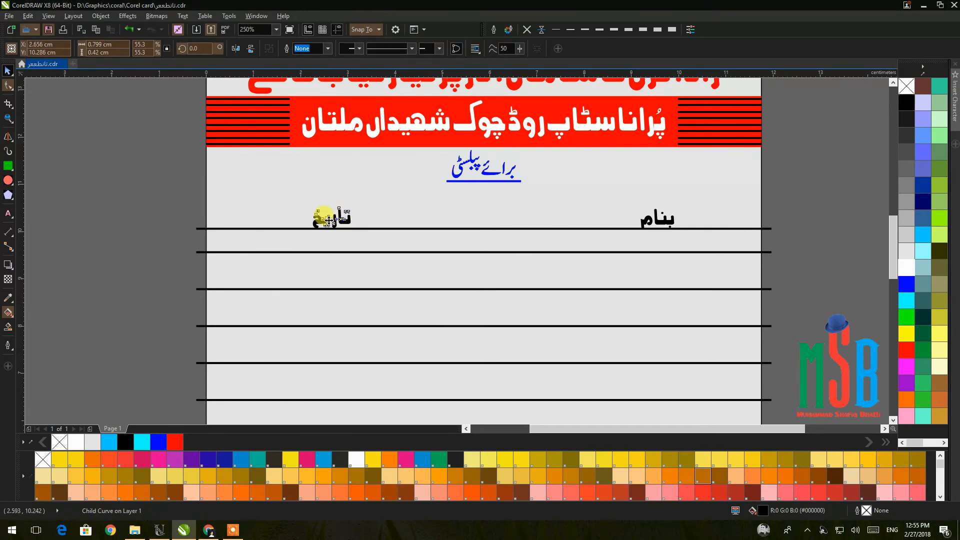
left_click(777, 227)
scroll(782, 228, "down", 3)
Marquee-select the fourteen ruled lines and group them with Ctrl+G.
left_click_drag(695, 212, 637, 188)
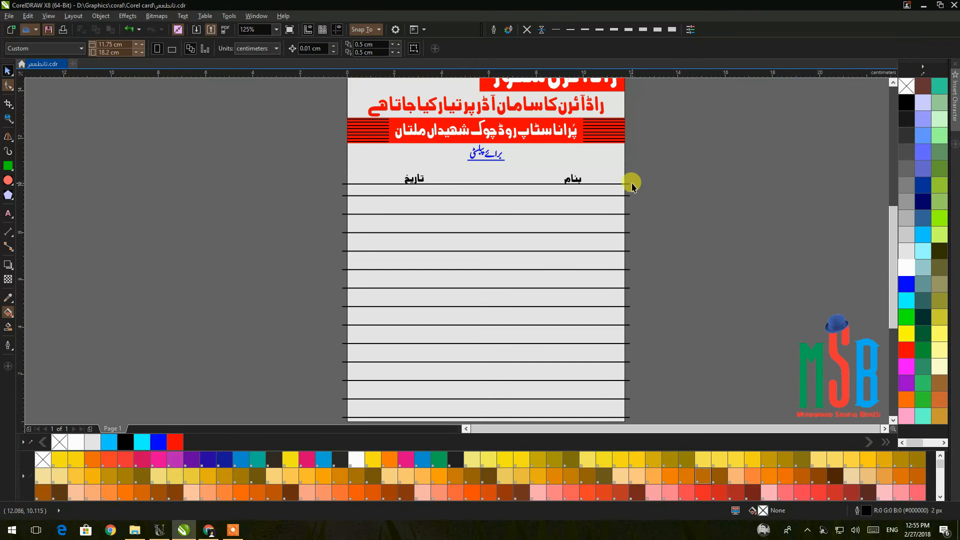
left_click(629, 185)
left_click_drag(642, 194, 304, 380)
key("ctrl+g")
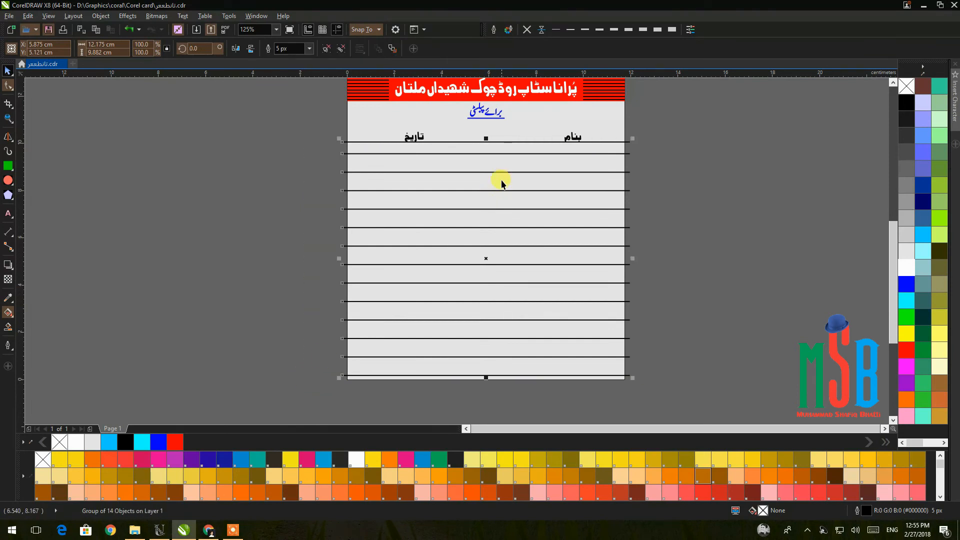
Inside the lower panel's PowerClip, give the ruled-line group a red outline and finish editing.
right_click(490, 154)
left_click(537, 127)
left_click(538, 127)
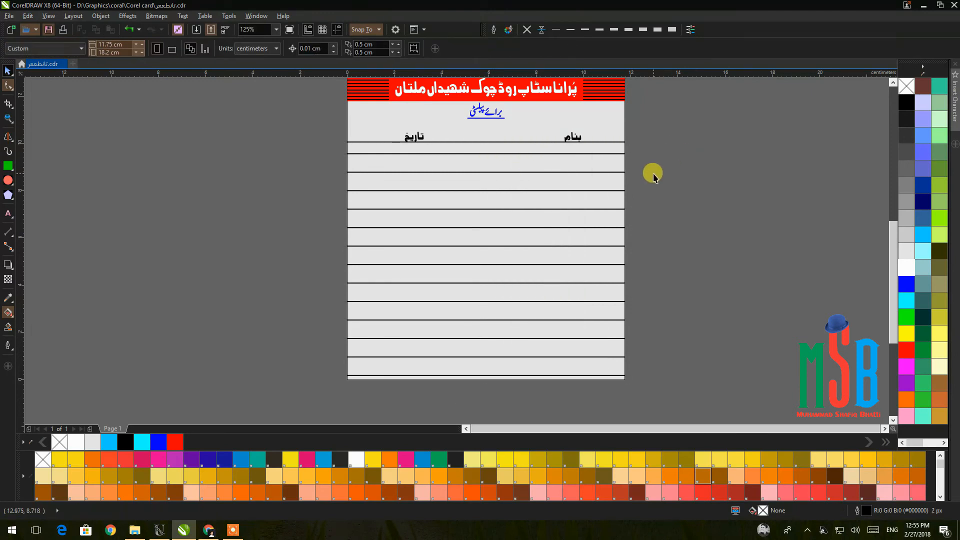
scroll(651, 172, "down", 1)
double_click(630, 171)
left_click(630, 164)
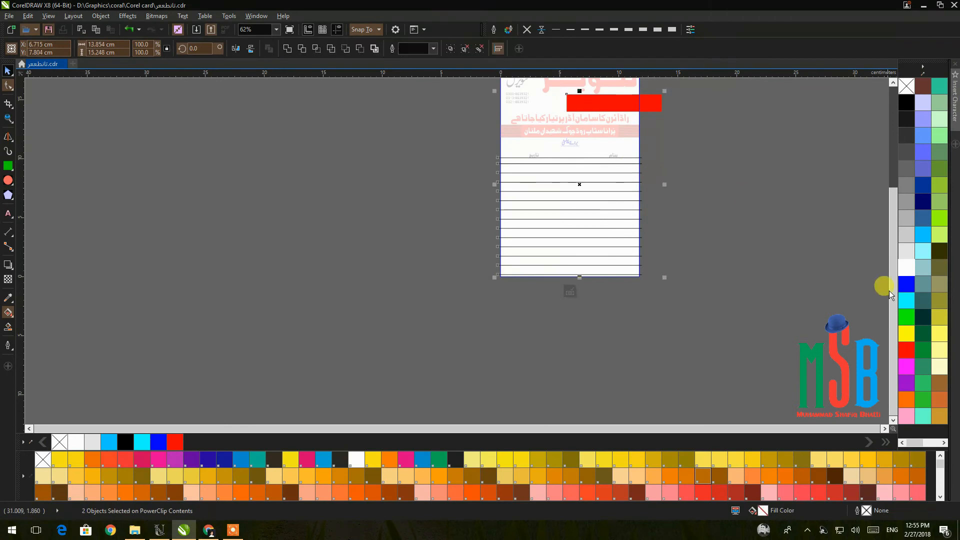
left_click(681, 214)
left_click_drag(678, 149, 410, 350)
right_click(903, 350)
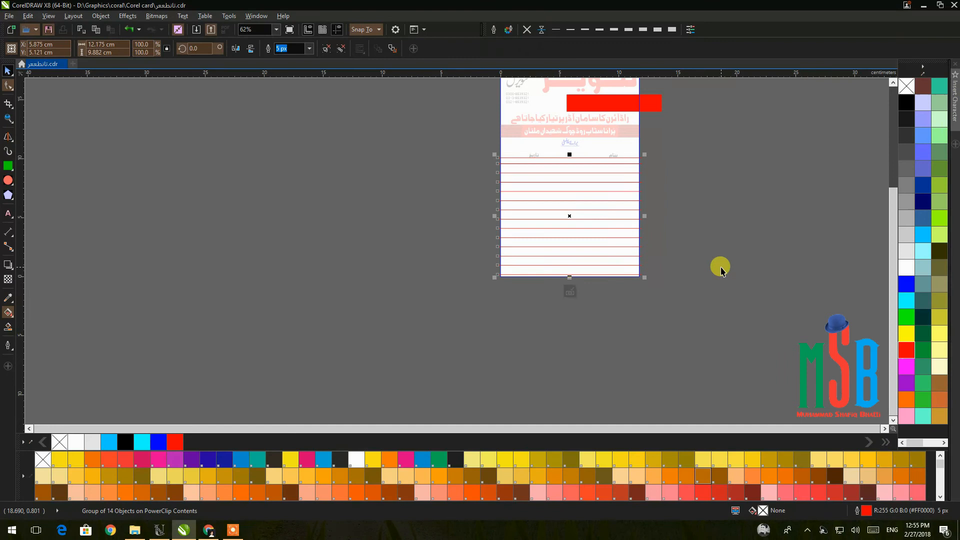
left_click(720, 268, "ctrl")
left_click_drag(721, 267, 724, 332)
left_click(656, 239)
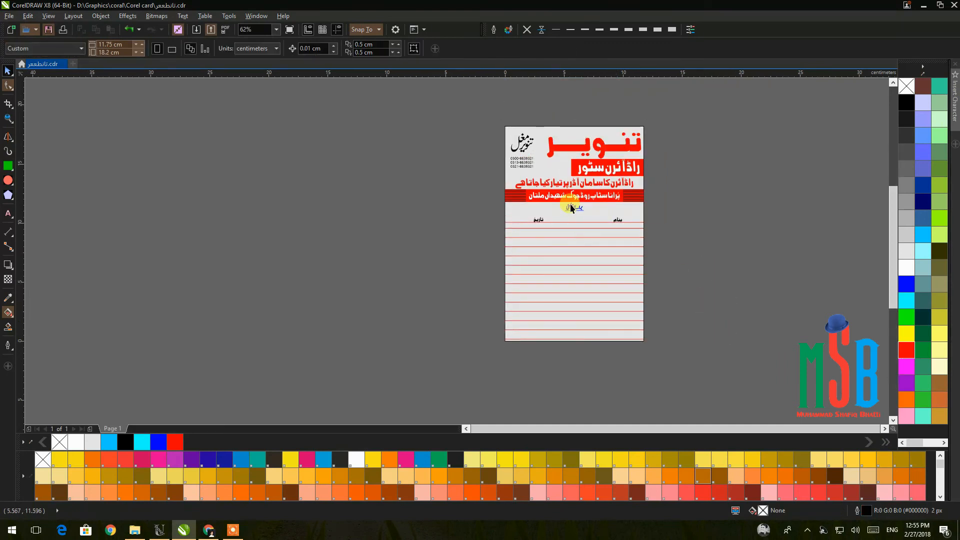
scroll(572, 220, "up", 4)
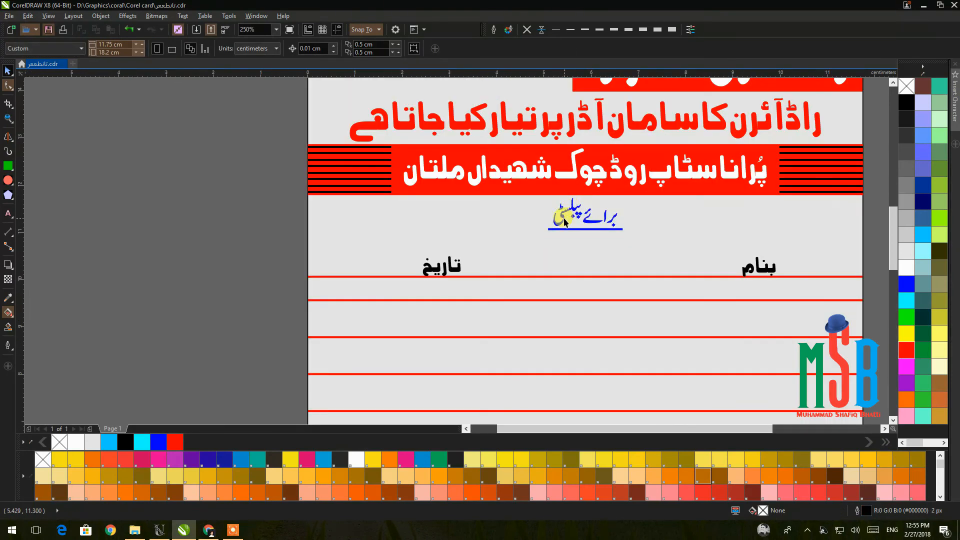
Inside the address band's PowerClip, give the black stripe group a white outline.
left_click(334, 188)
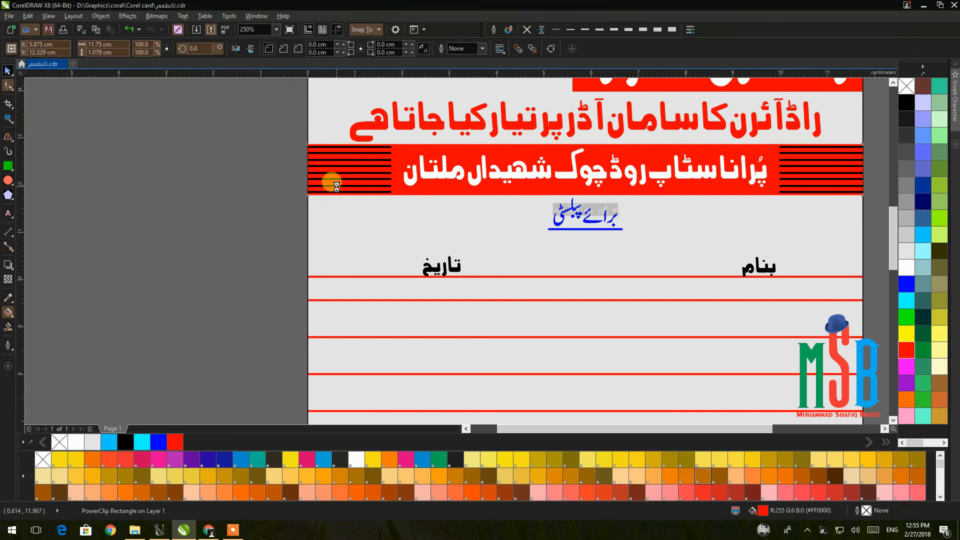
left_click(334, 187, "ctrl")
left_click(334, 187)
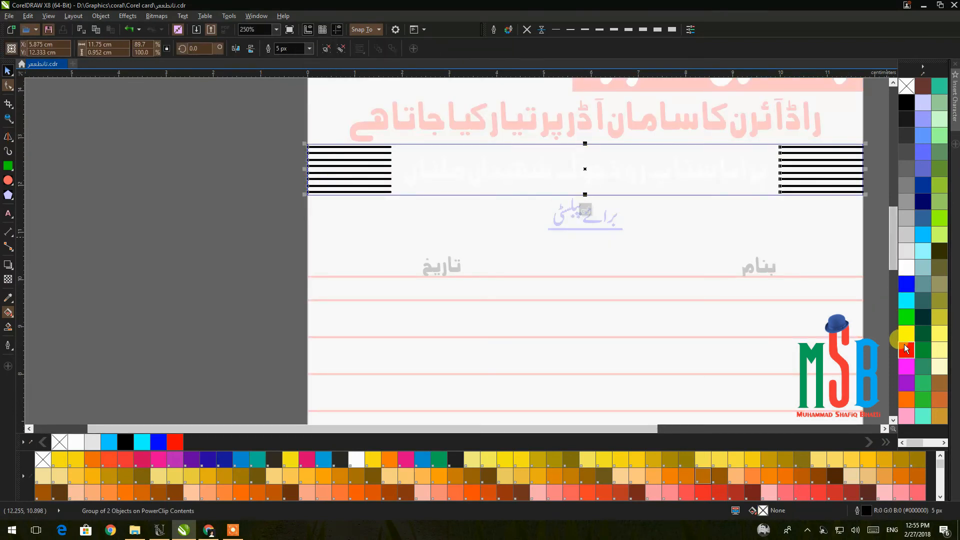
right_click(904, 270)
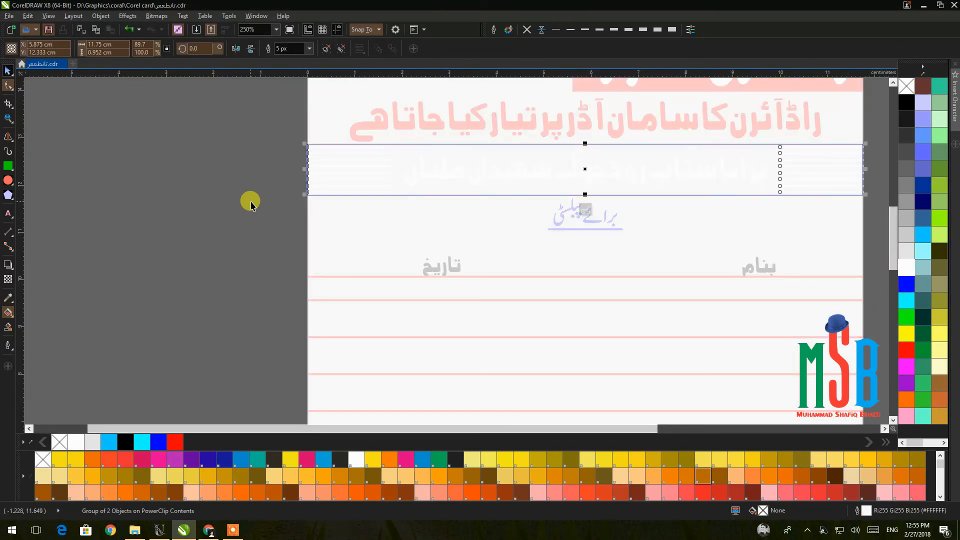
left_click(252, 202, "ctrl")
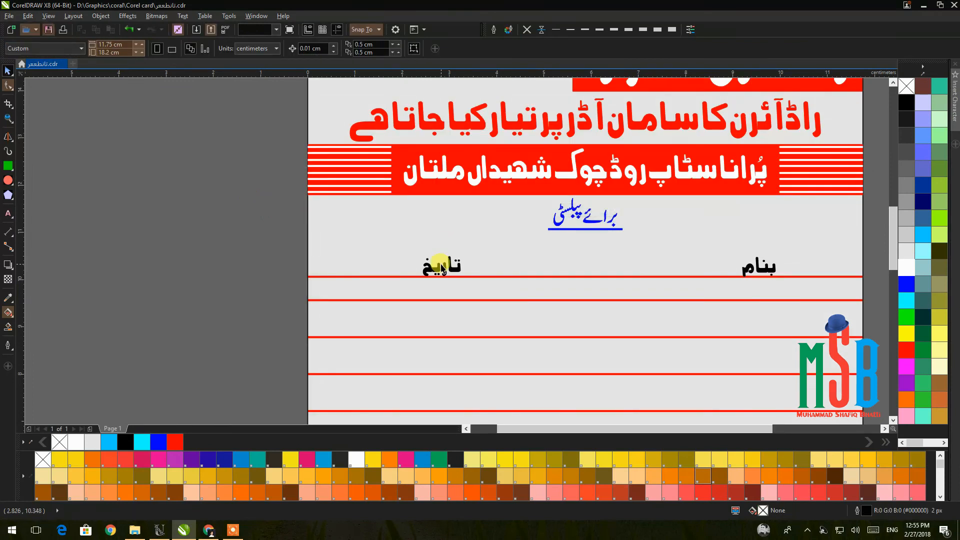
Give the تاریخ and بنام labels a red outline and red fill.
left_click(440, 269)
right_click(908, 351)
left_click(906, 350)
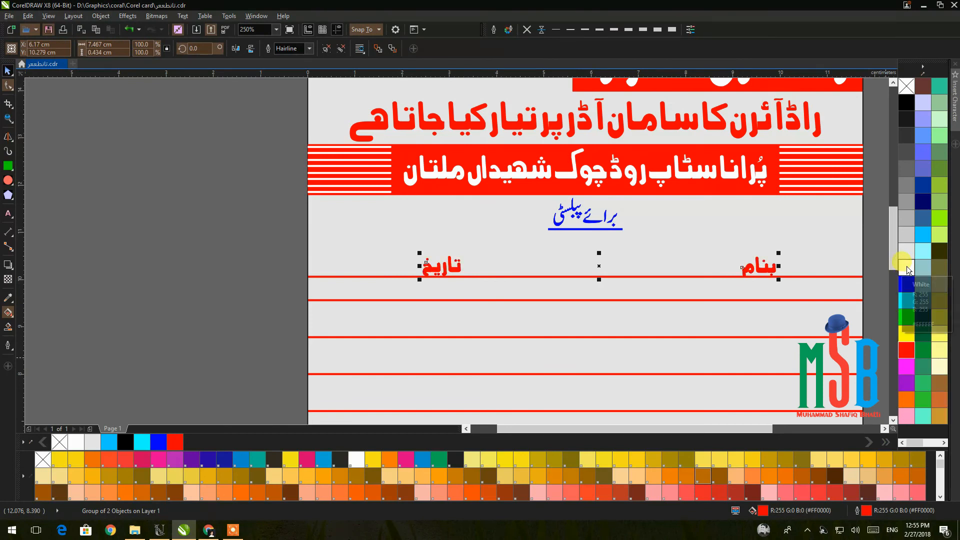
left_click(275, 194)
left_click(577, 230)
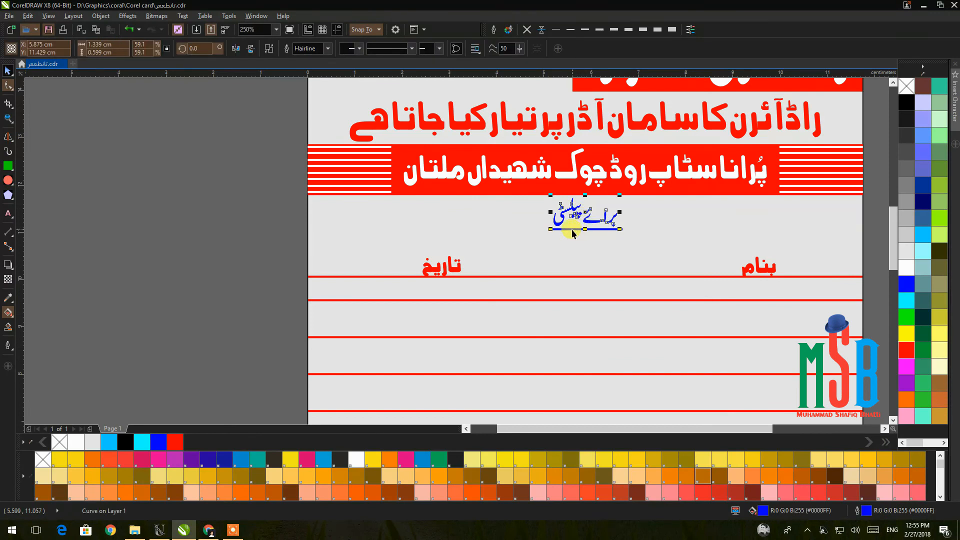
Merge the subtitle text and underline into one shape with red fill and outline.
left_click(572, 229, "shift")
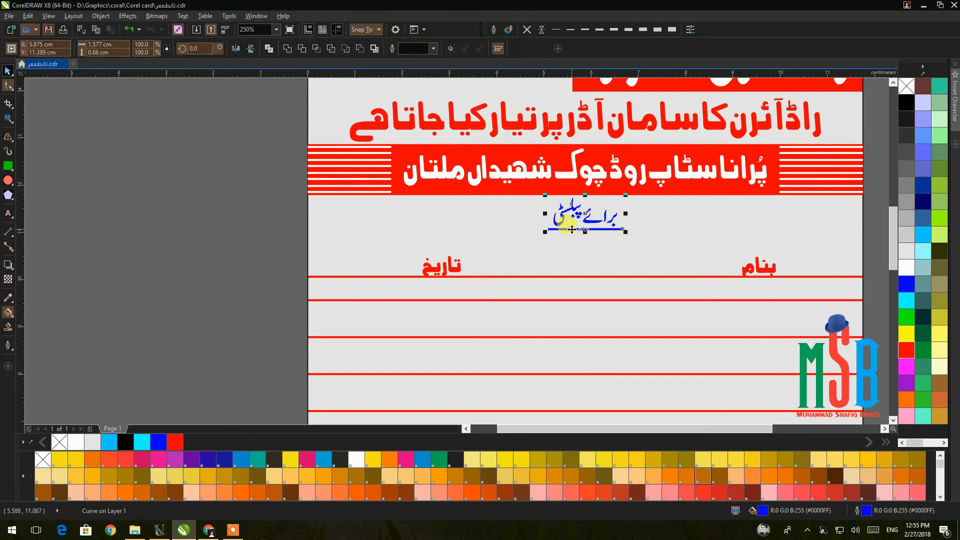
left_click(286, 49)
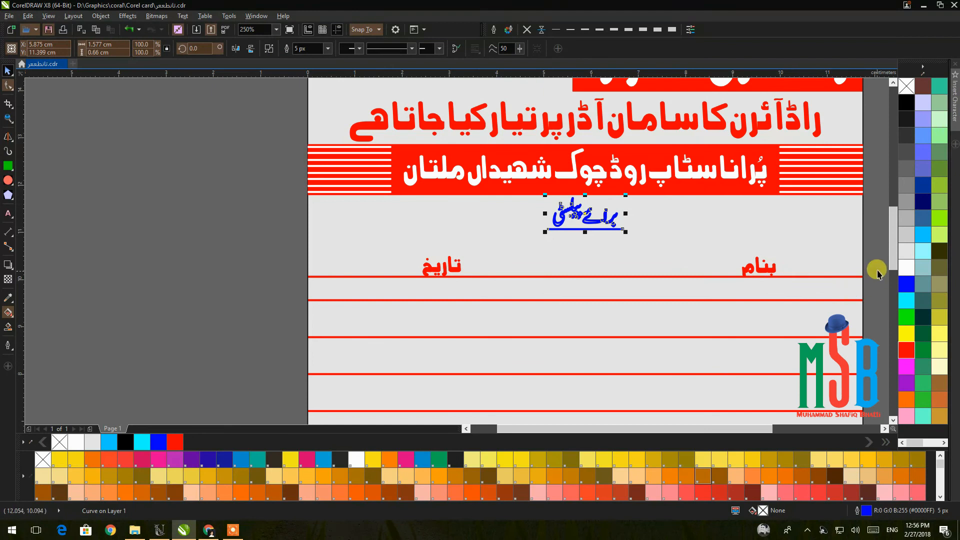
left_click(907, 268)
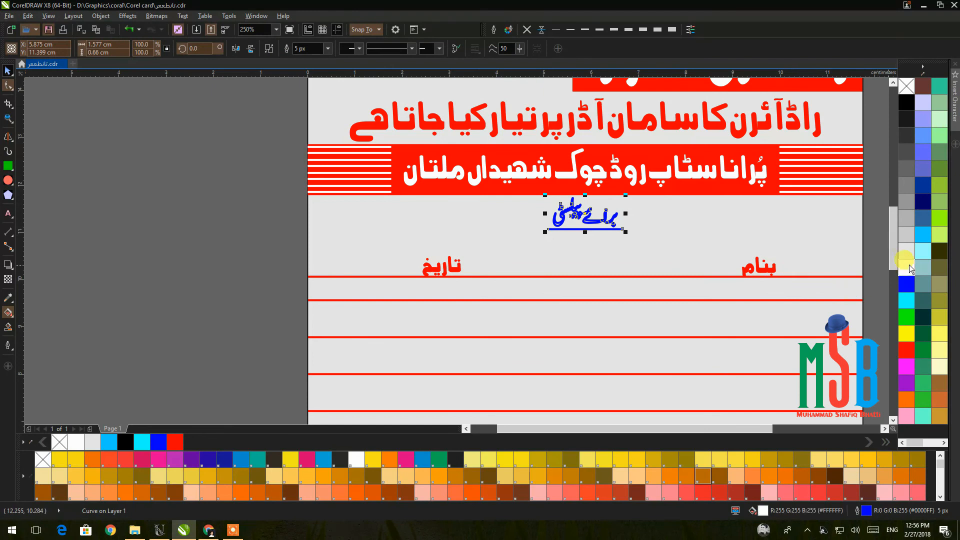
right_click(909, 88)
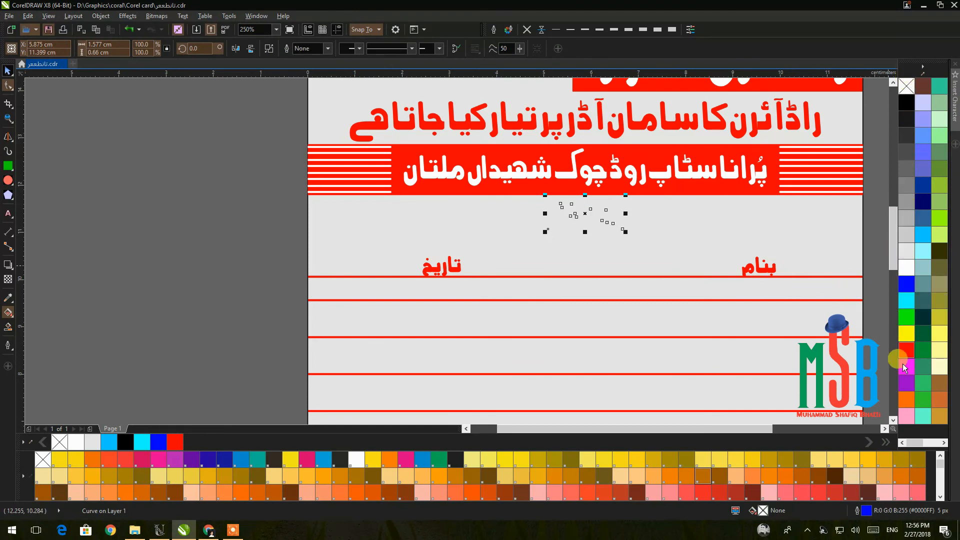
right_click(906, 353)
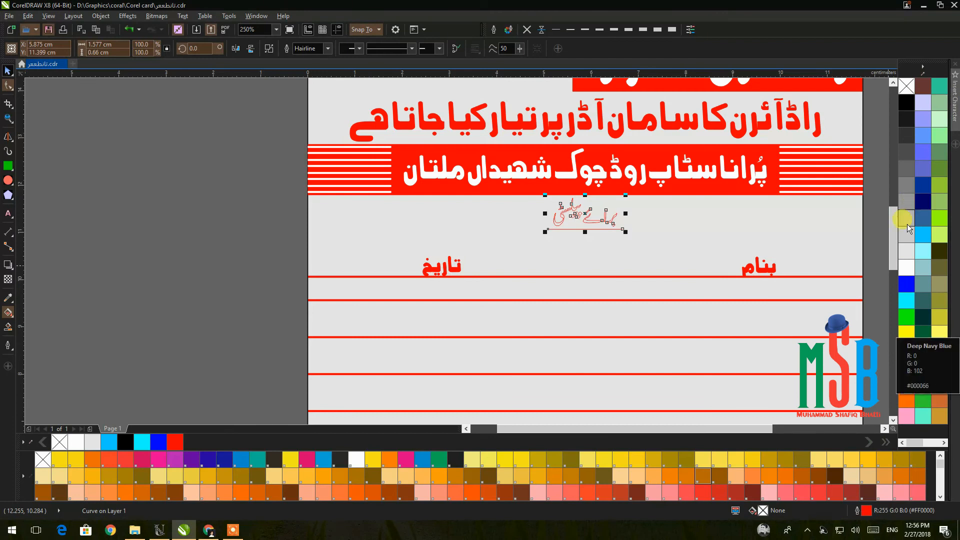
left_click(906, 353)
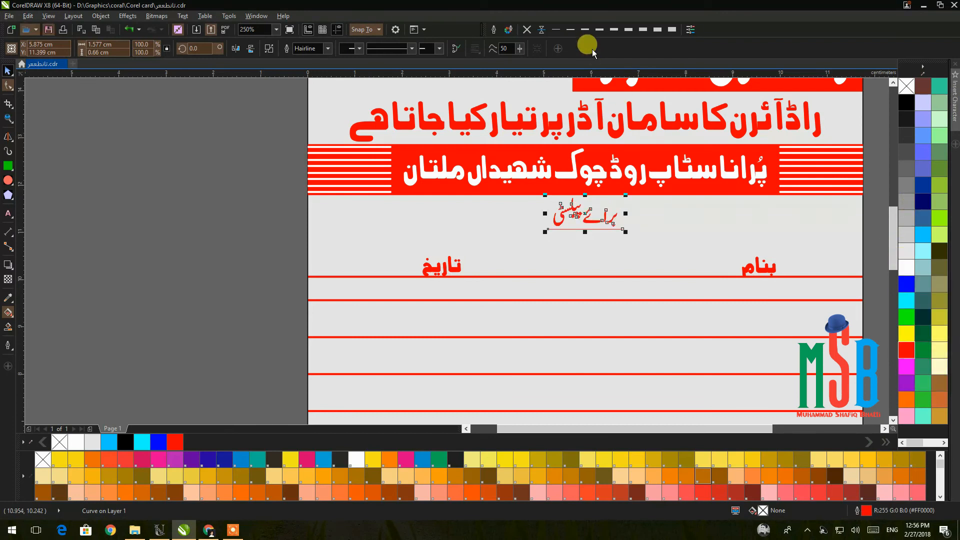
Give the subtitle lettering a red fill and 4 px outline with round corners and caps.
left_click(572, 30)
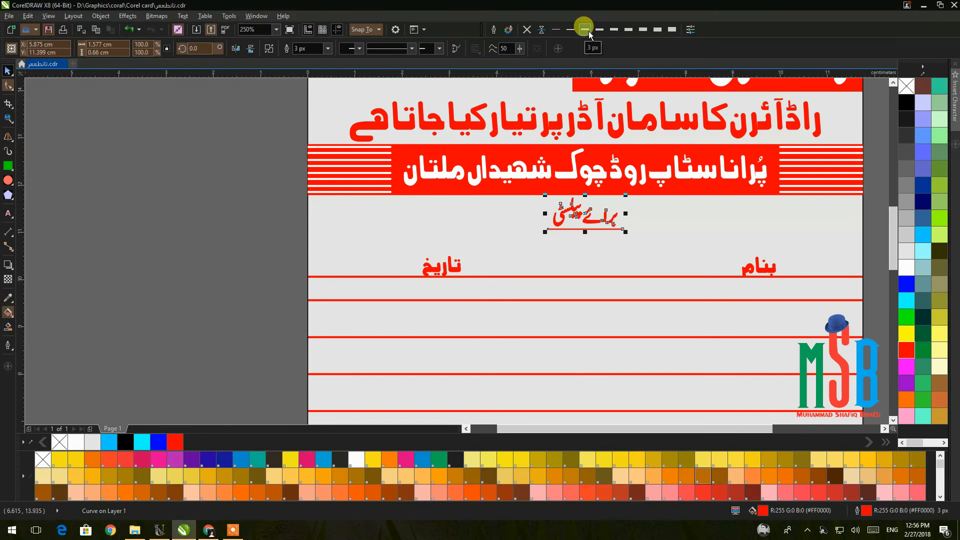
left_click(596, 30)
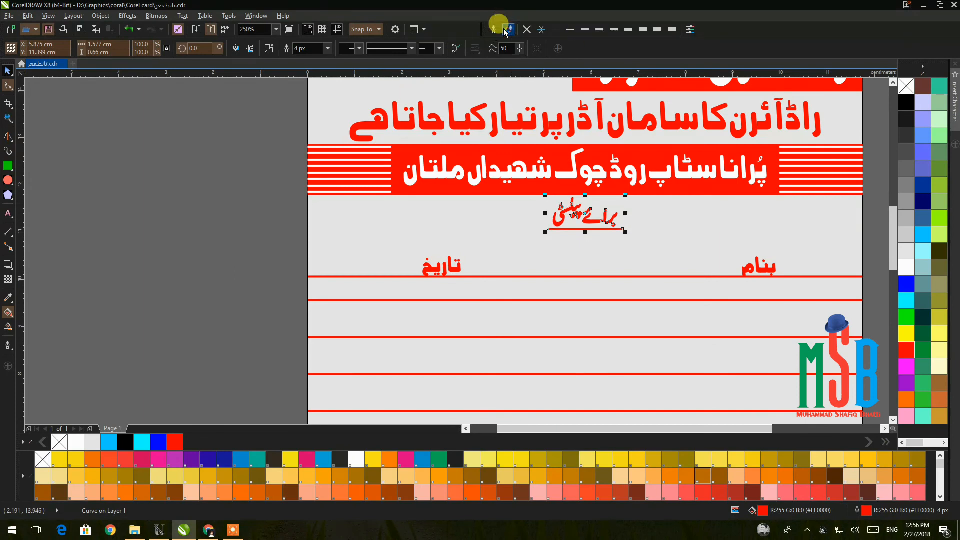
key("F12")
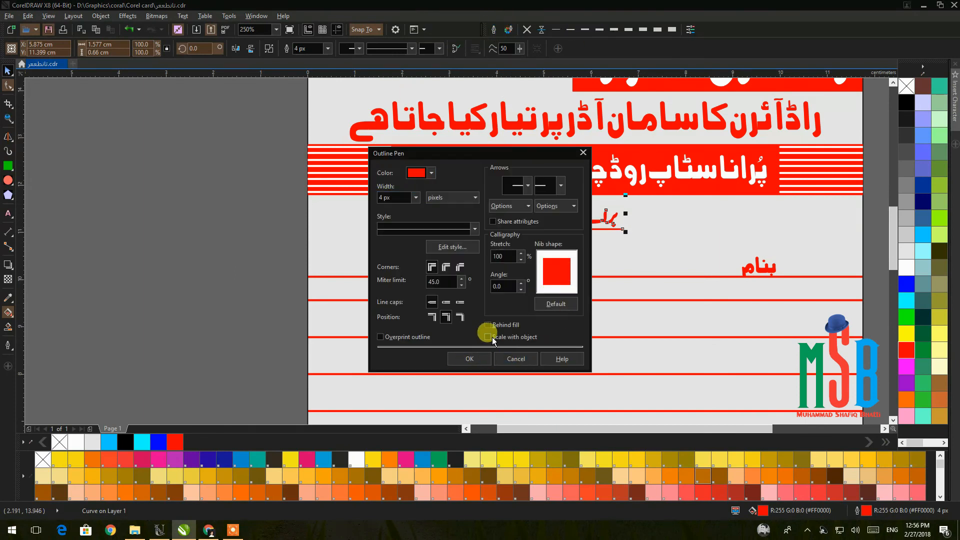
left_click(446, 301)
left_click(446, 267)
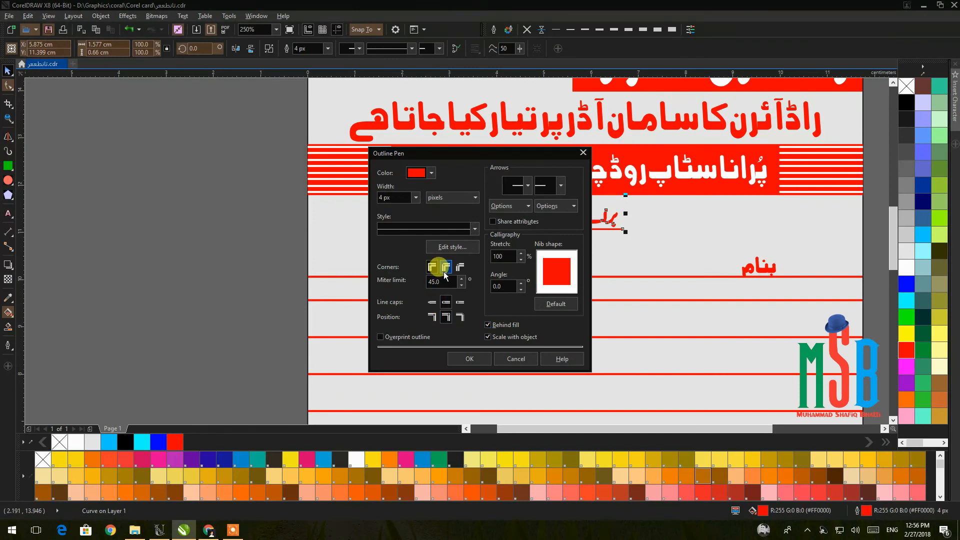
left_click(478, 358)
left_click(289, 263)
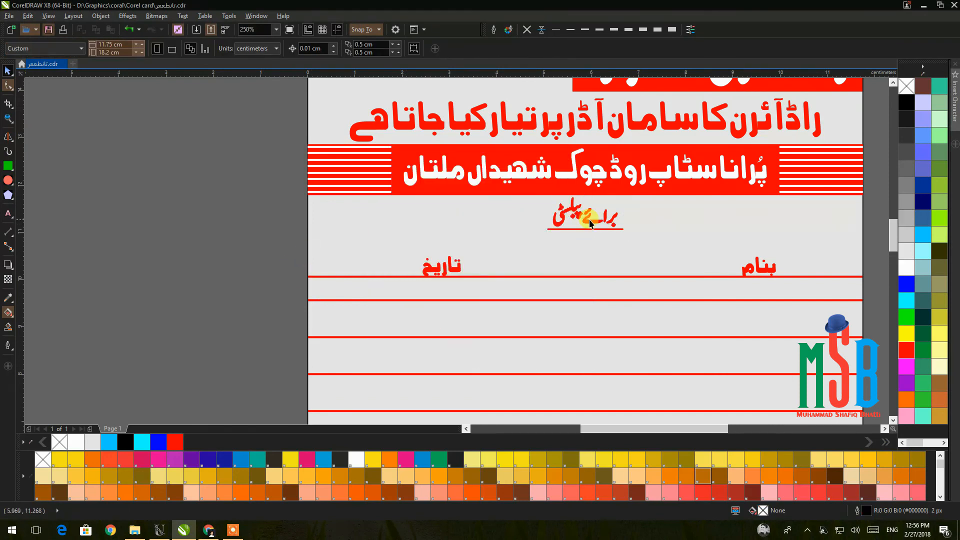
scroll(590, 223, "up", 5)
Make the subtitle copy white in fill and outline, offset down-right of the red text.
left_click_drag(585, 226, 577, 229)
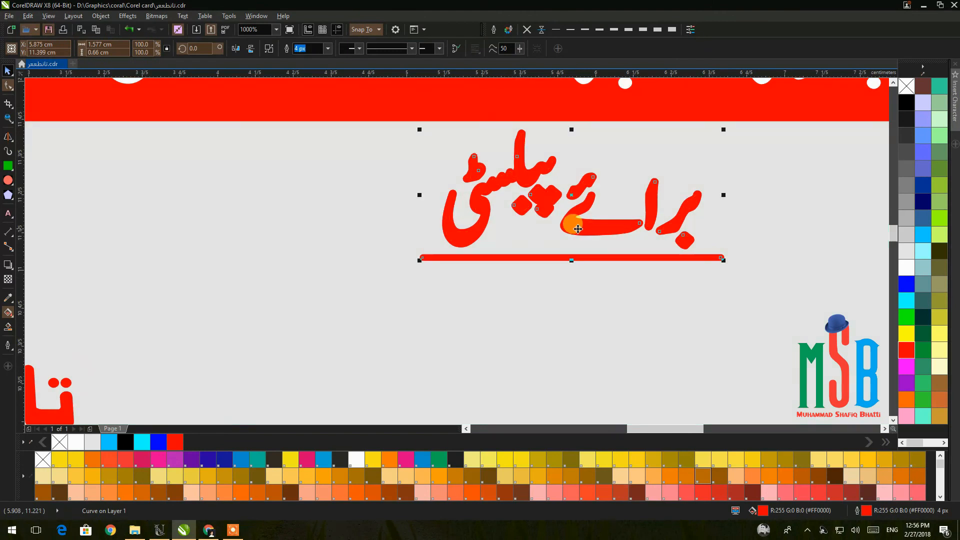
left_click(906, 270)
right_click(905, 270)
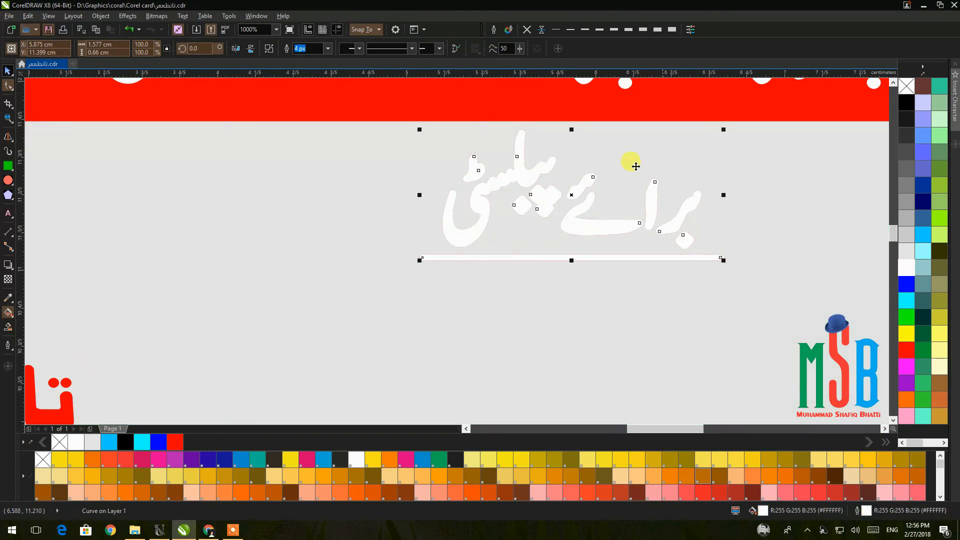
left_click_drag(571, 219, 593, 232)
Give the red lettering a 5 px black outline and align both copies' centres.
left_click(450, 204)
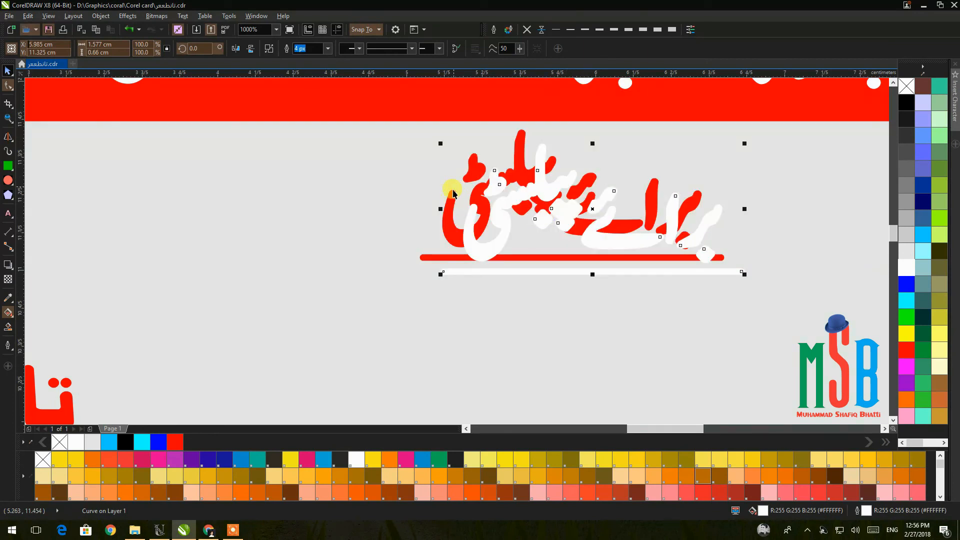
left_click(613, 30)
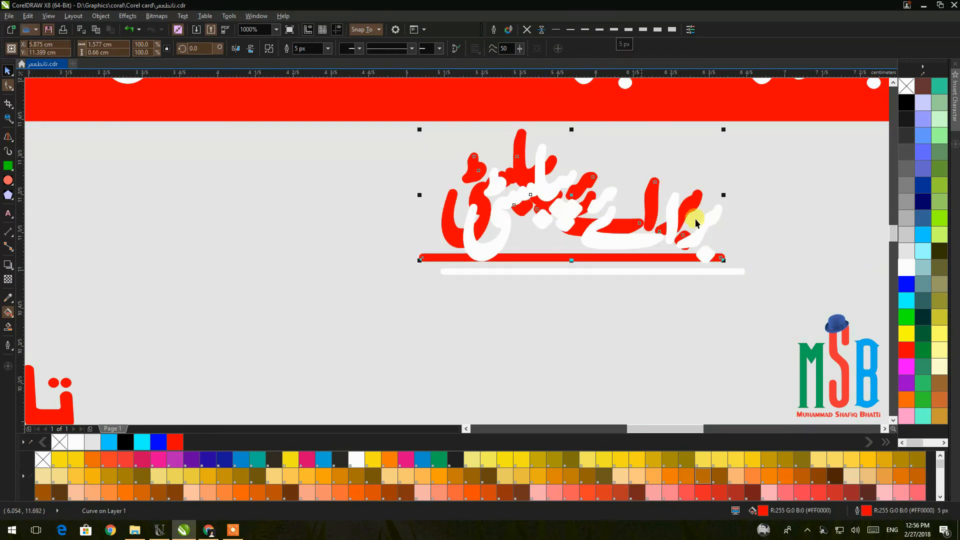
right_click(905, 107)
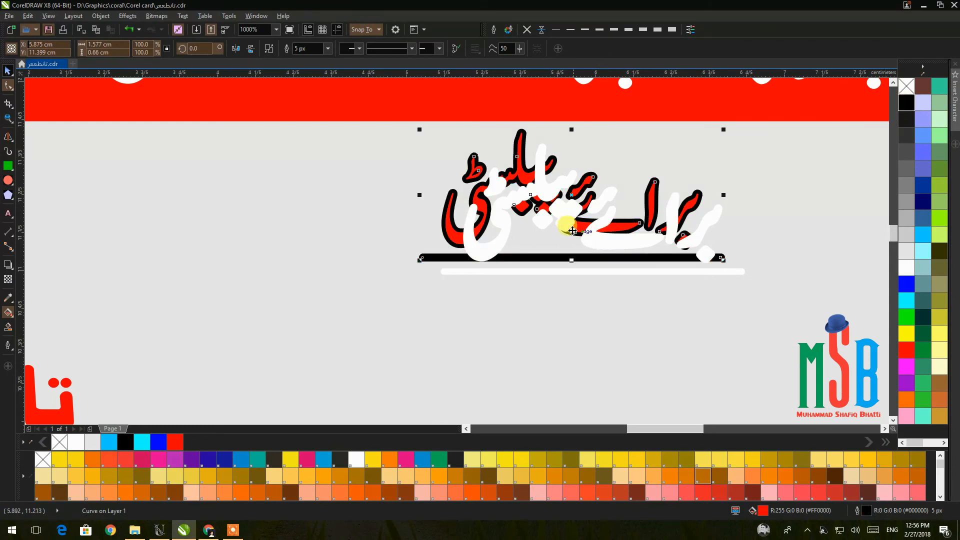
left_click(499, 247, "shift")
key("e")
key("c")
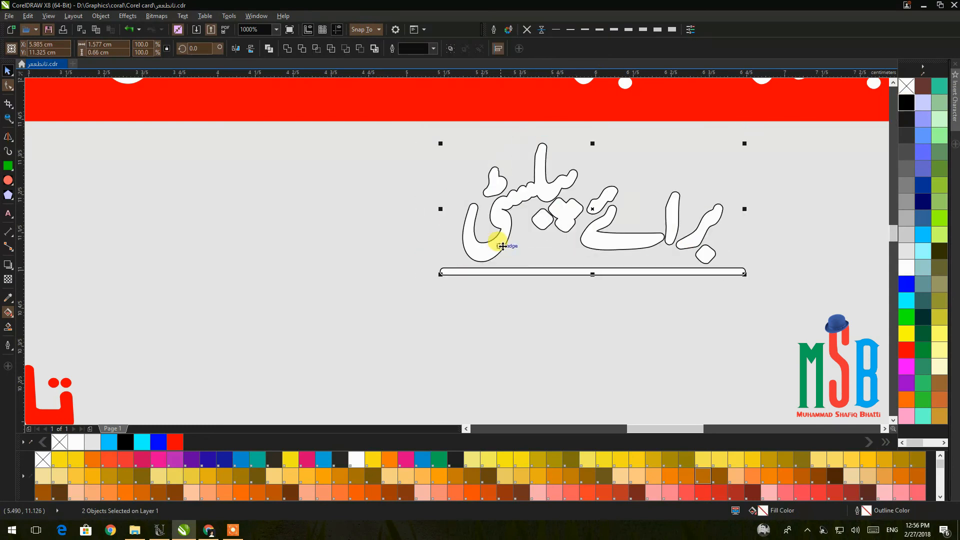
Darken the white copy's outline and centre the subtitle and underline on the page.
scroll(521, 222, "down", 4)
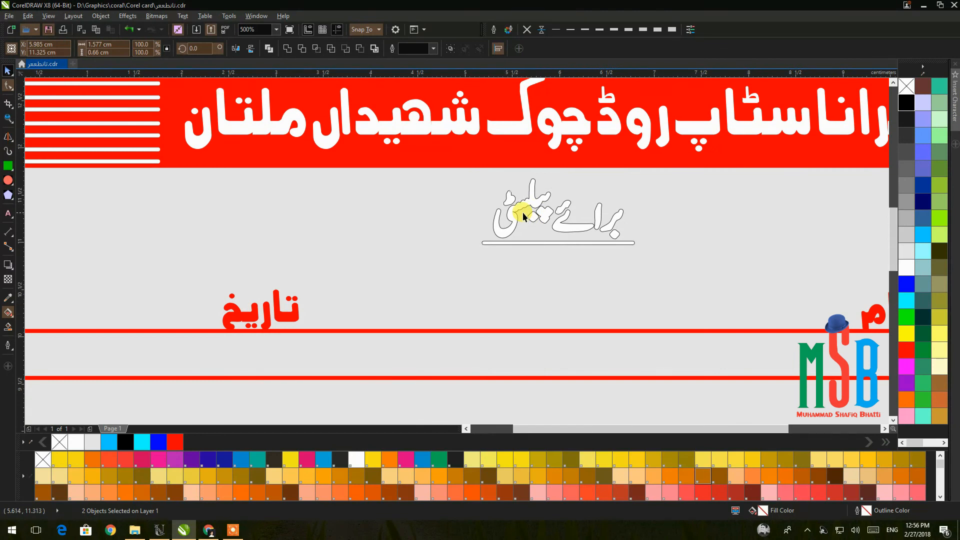
left_click(731, 220)
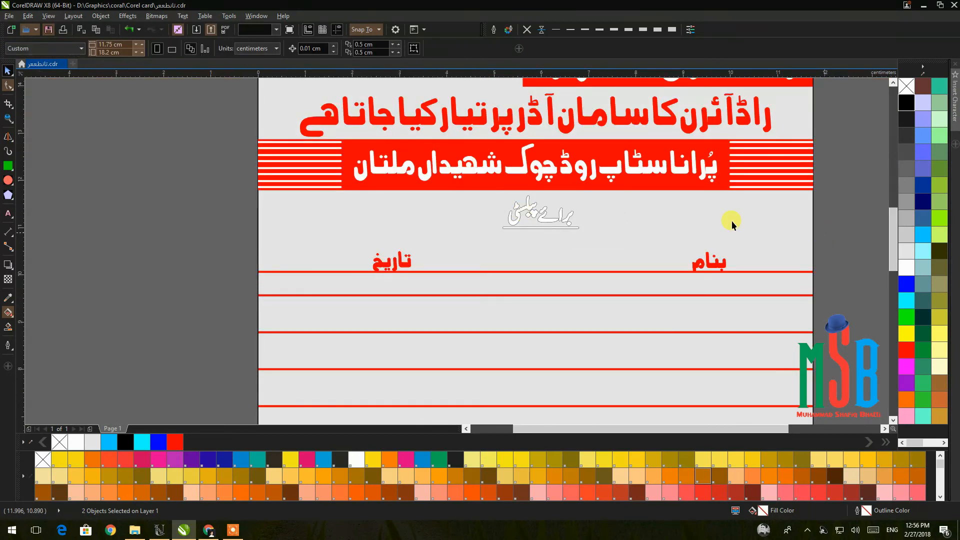
left_click(547, 224)
left_click(541, 29)
left_click(778, 217)
scroll(544, 228, "up", 2)
scroll(543, 228, "down", 2)
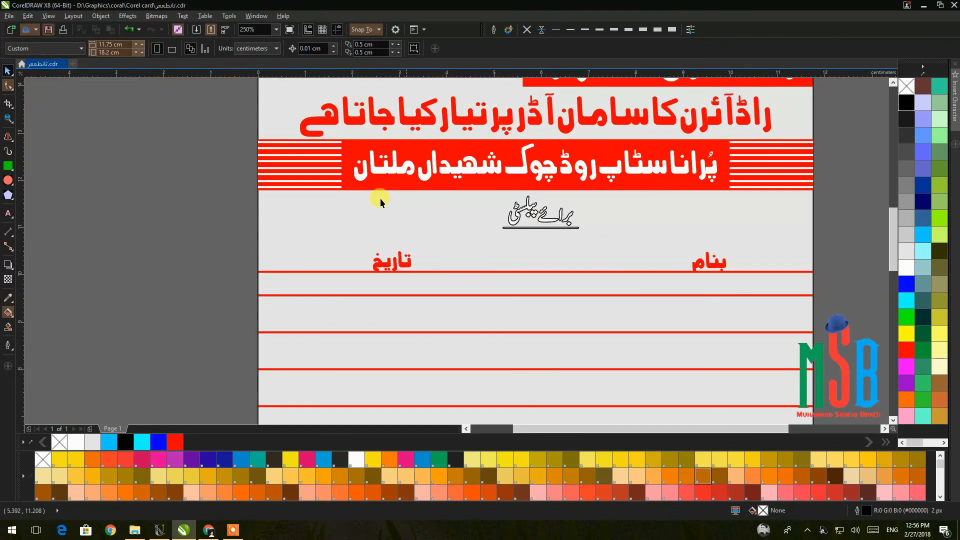
left_click_drag(583, 257, 595, 252)
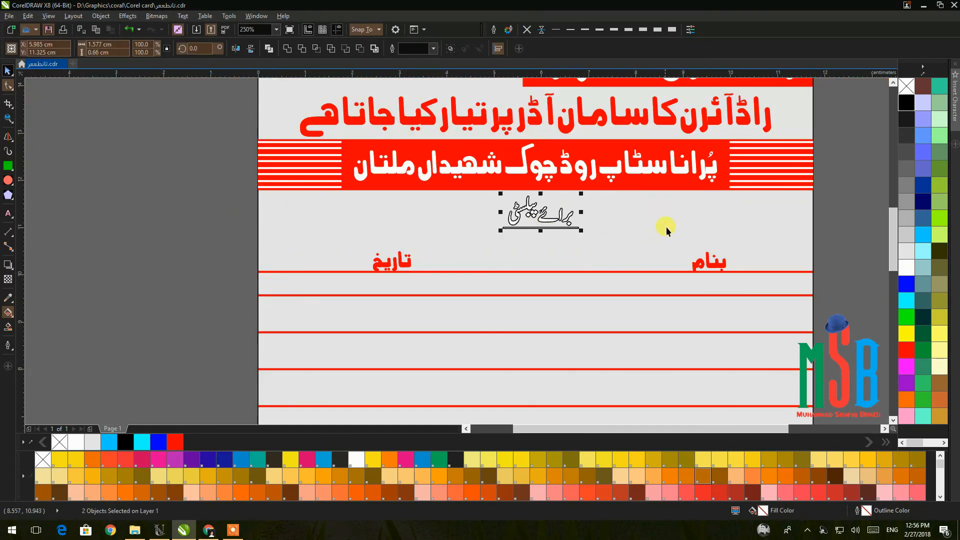
key("c")
left_click(844, 210)
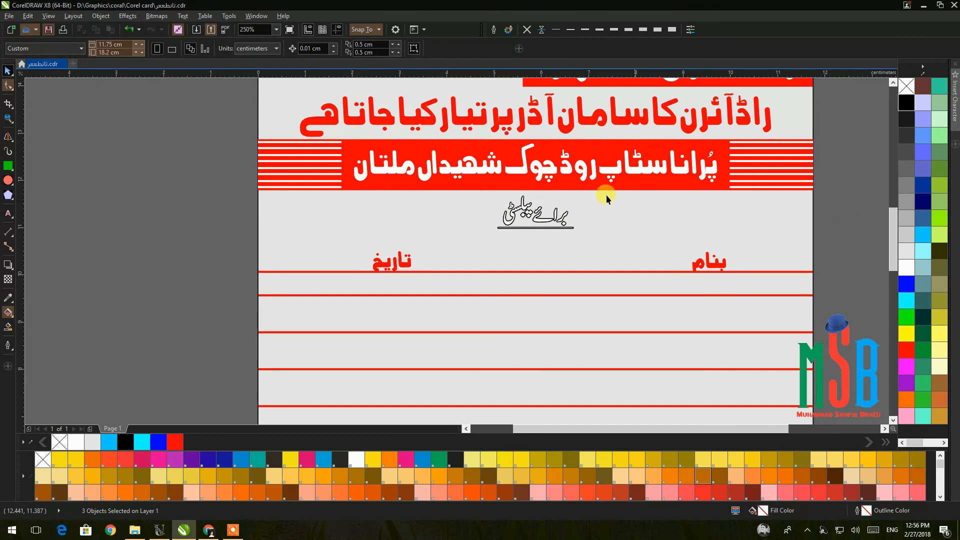
scroll(525, 212, "up", 4)
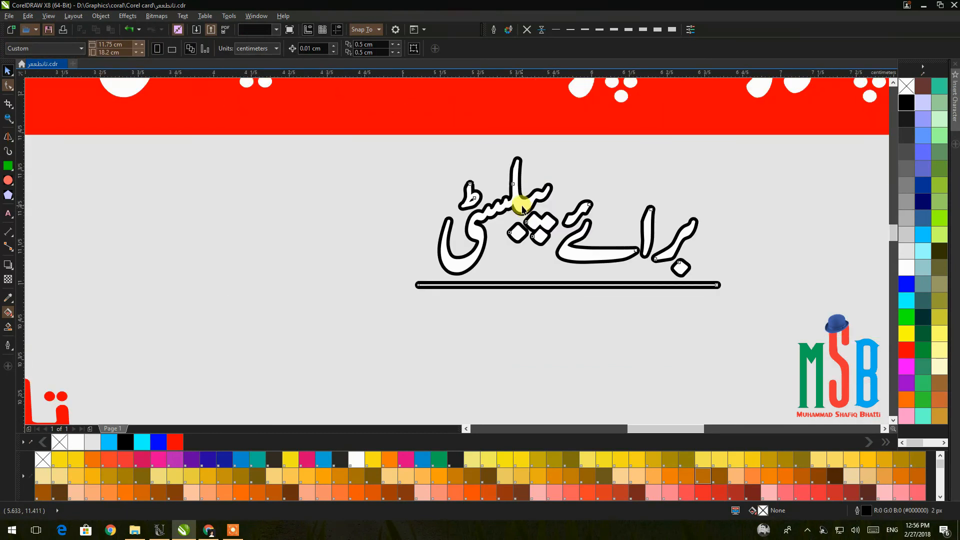
Fill the subtitle lettering red and give the underline a white outline.
left_click(522, 209)
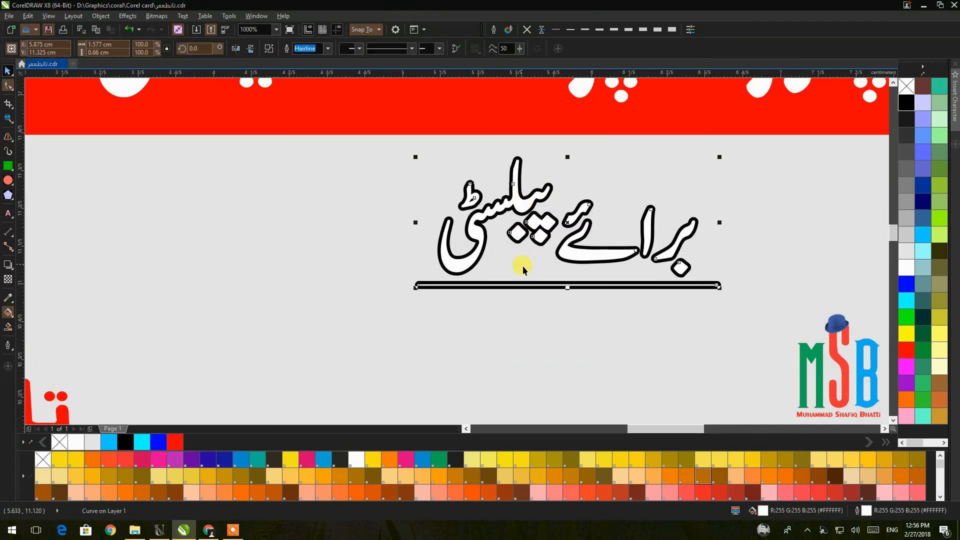
left_click(903, 351)
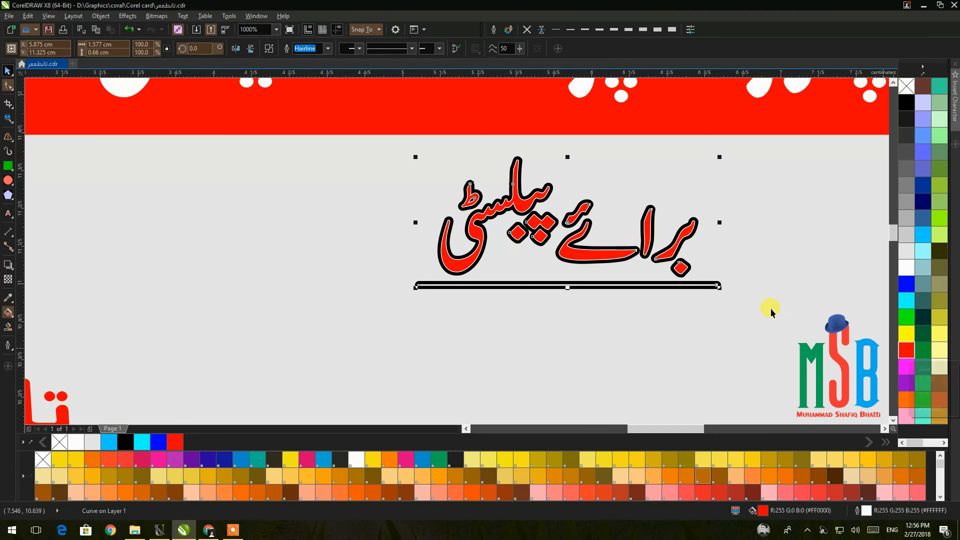
left_click(709, 288)
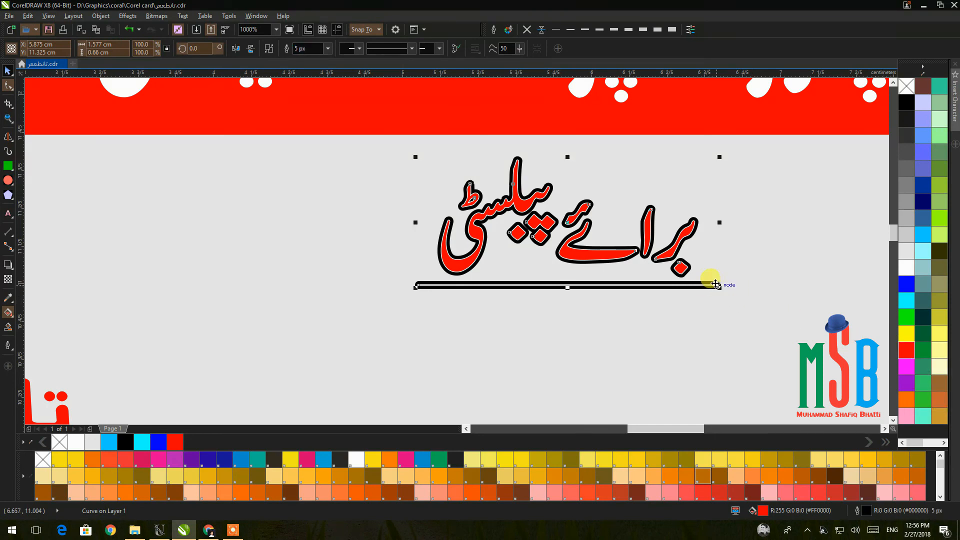
scroll(716, 284, "up", 2)
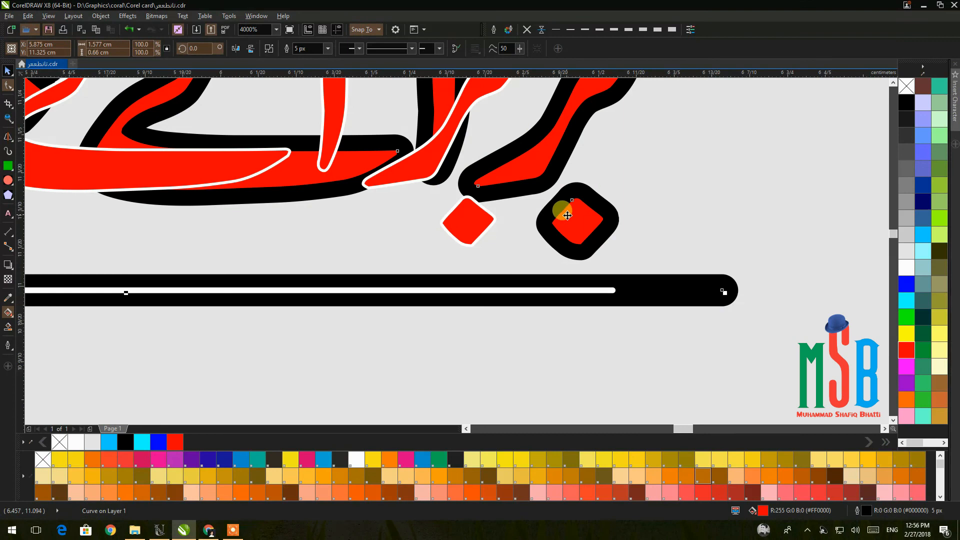
right_click(906, 268)
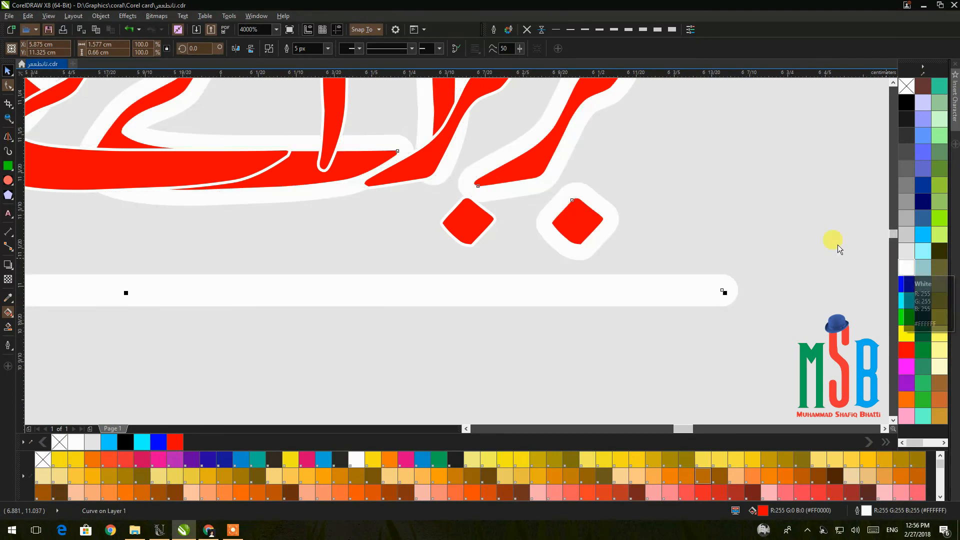
scroll(832, 242, "down", 2)
left_click(724, 257)
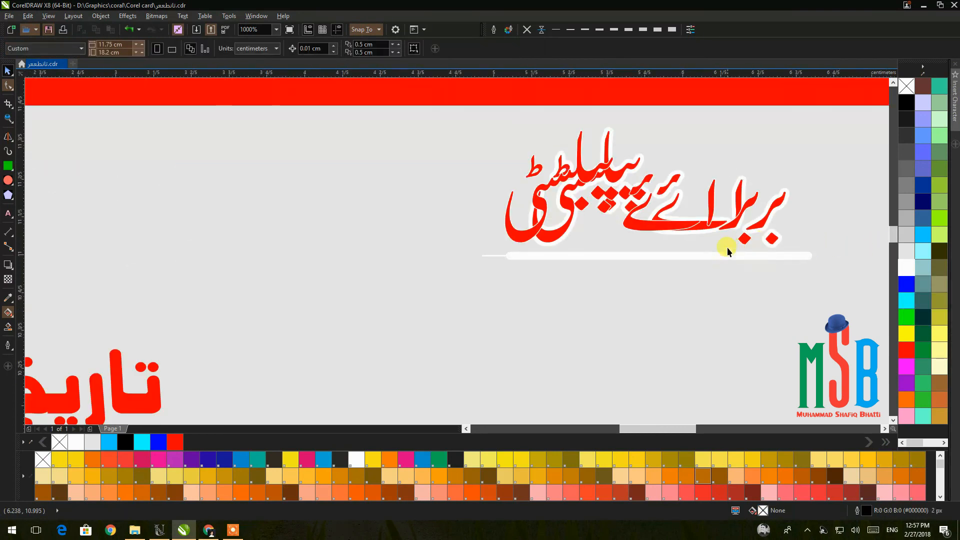
Give the subtitle lettering and white underline a red outline.
left_click(677, 226)
left_click(707, 253)
left_click(658, 225)
left_click(807, 257, "shift")
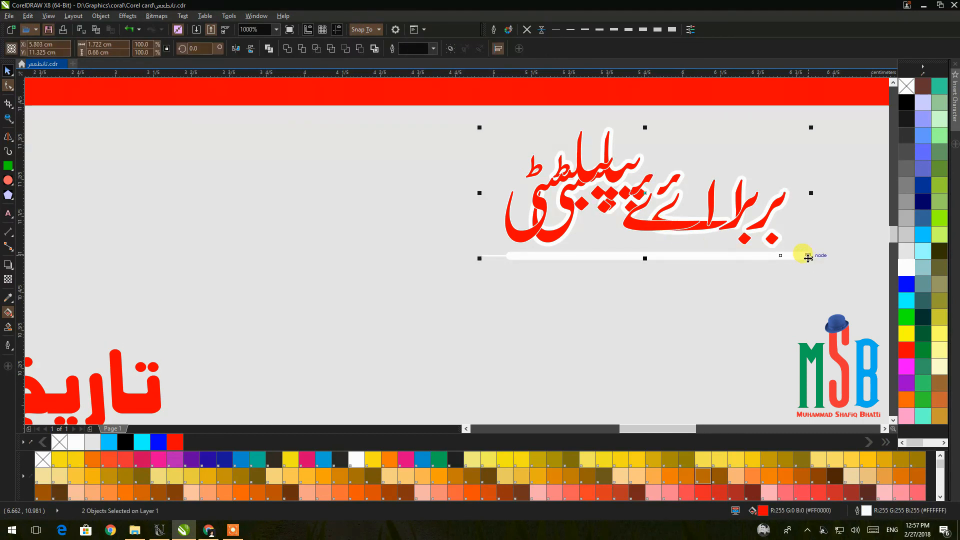
scroll(806, 257, "down", 2)
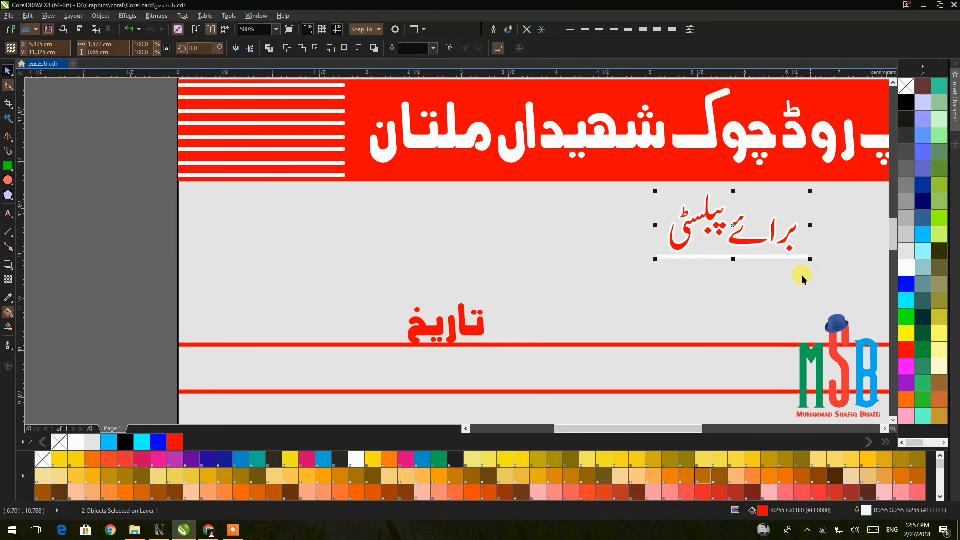
scroll(802, 279, "down", 2)
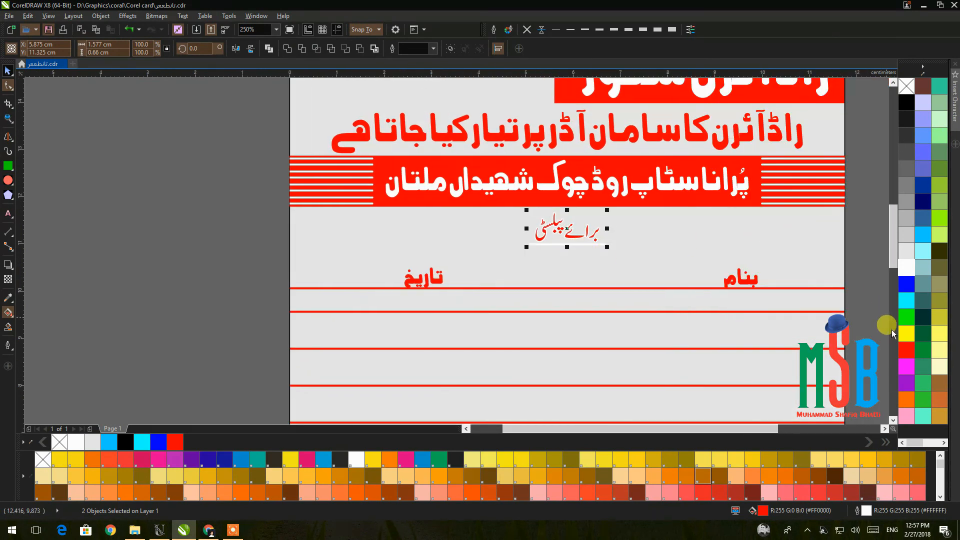
right_click(906, 349)
left_click(855, 275)
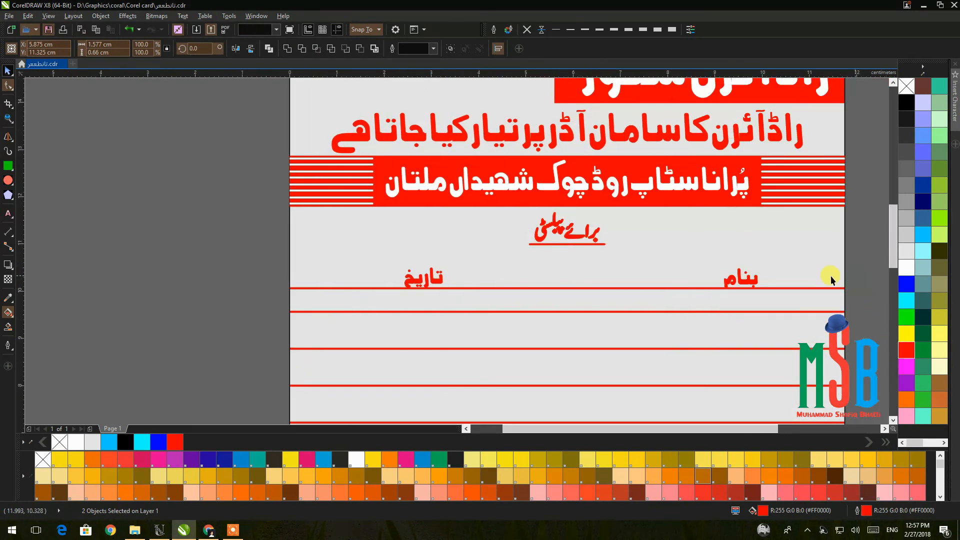
Set a lettering copy's outline to 5 px, then delete that thick-outlined copy.
left_click(572, 240)
type("5")
key("Return")
key("Delete")
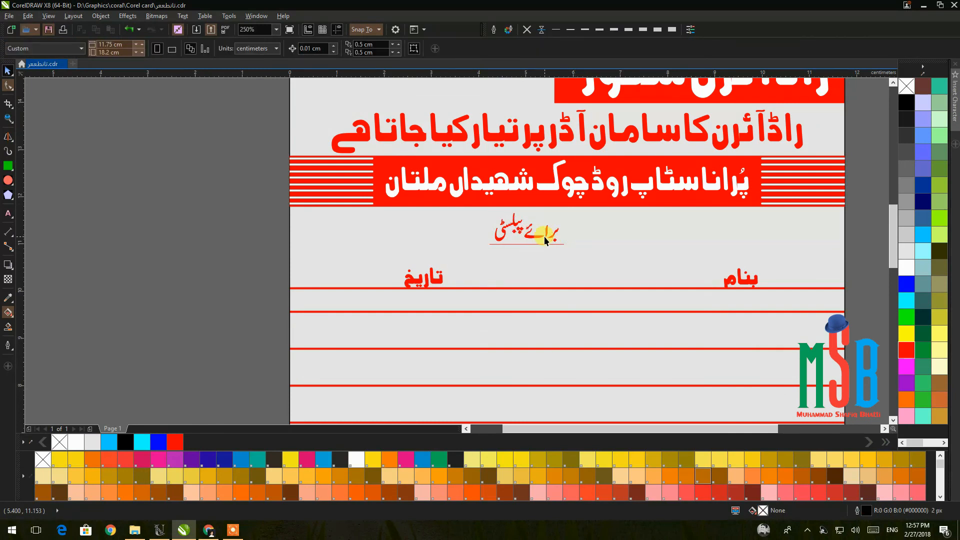
Centre the Urdu lettering horizontally on the page background and bring the whole bill into view.
left_click(543, 236)
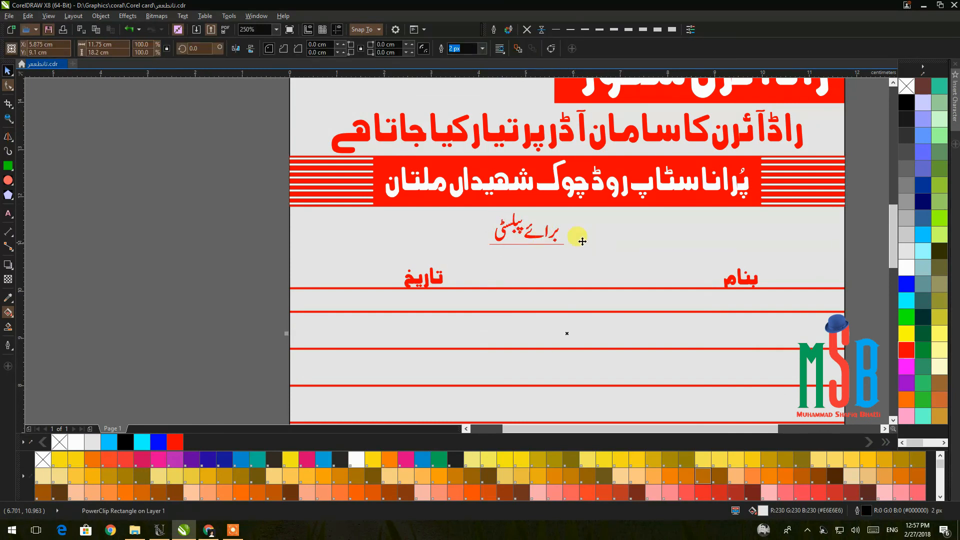
left_click(543, 236)
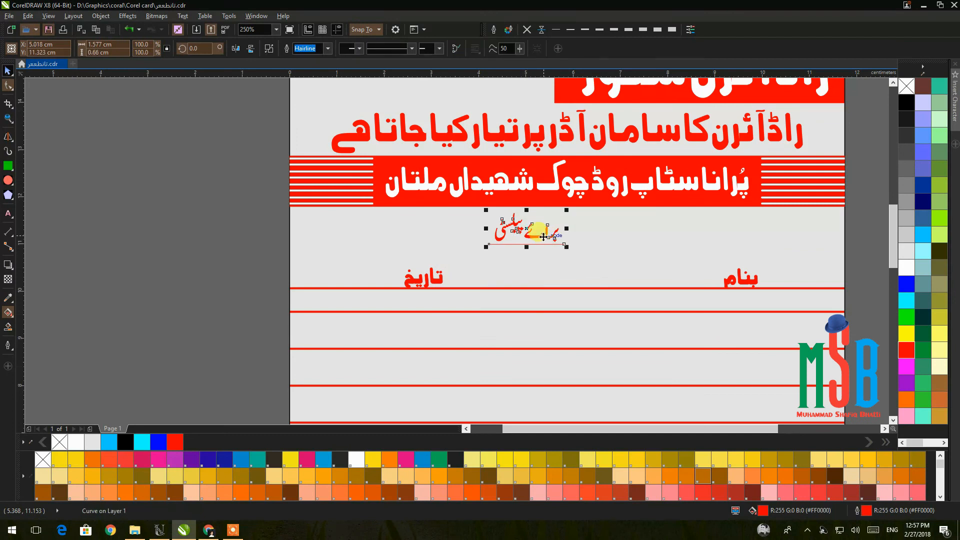
left_click(619, 233, "shift")
key("c")
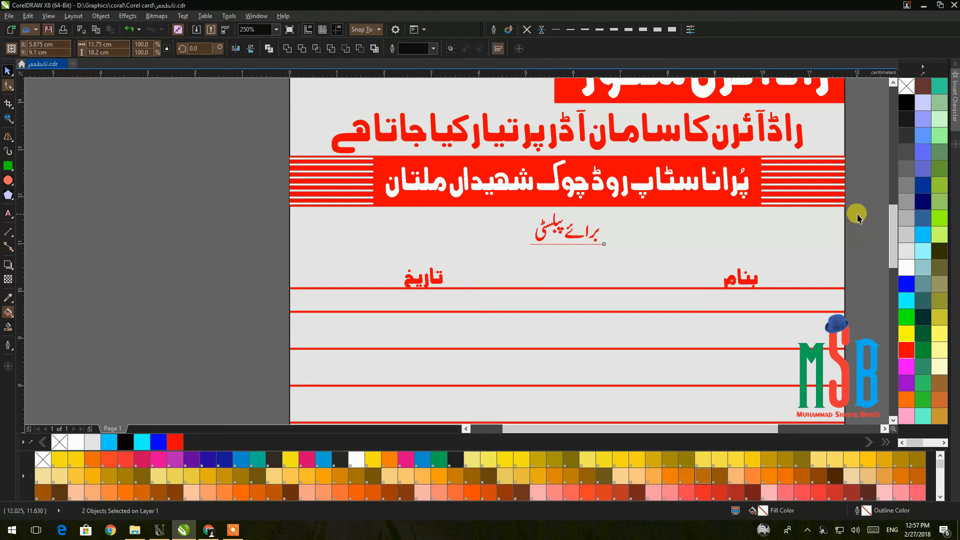
left_click(857, 214)
scroll(857, 214, "down", 2)
left_click_drag(857, 215, 596, 217)
right_click(655, 255)
Import download.jpg, Wrought-iron-flowers-and-leaves.jpg and wrought-iron-flowers-500x500.jpg from Soft (D:) > Shop.
left_click(658, 295)
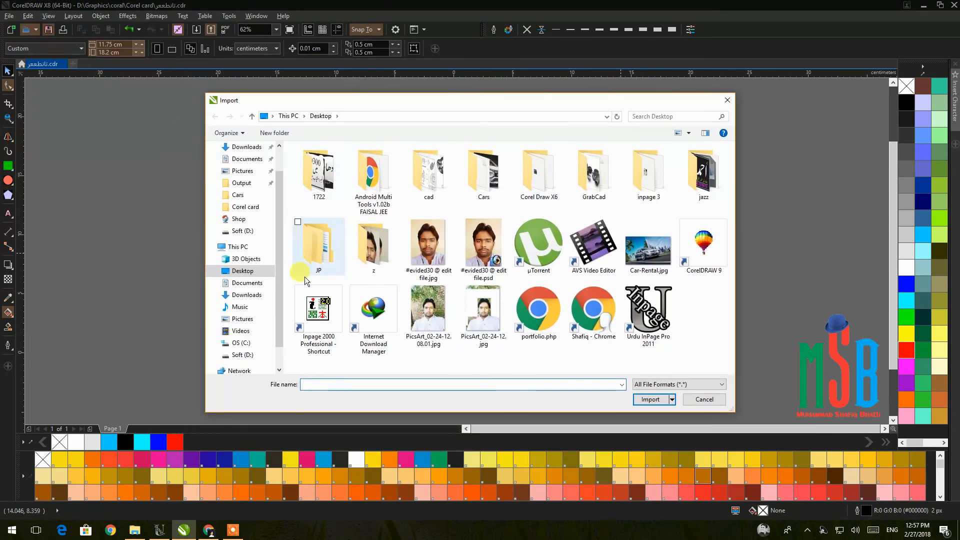
left_click(242, 355)
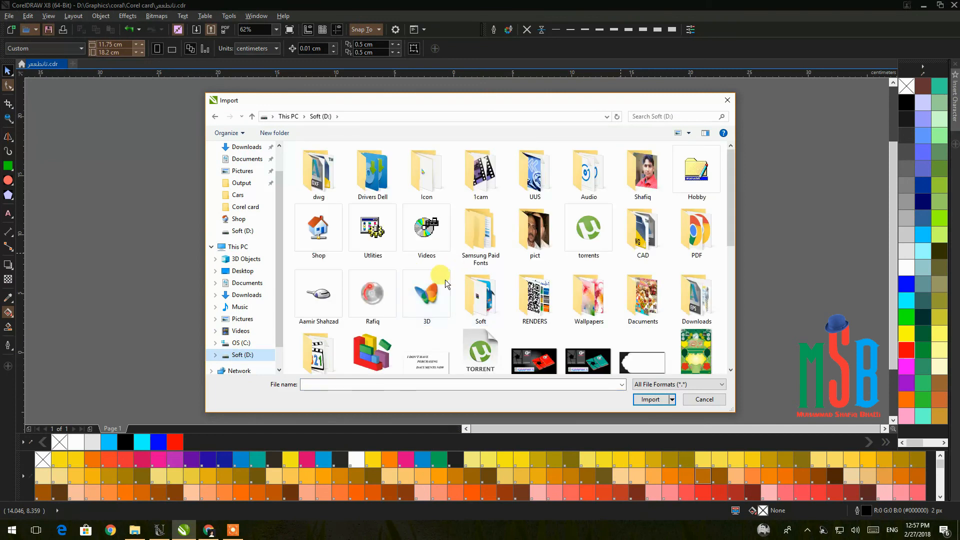
scroll(380, 345, "down", 1)
double_click(377, 350)
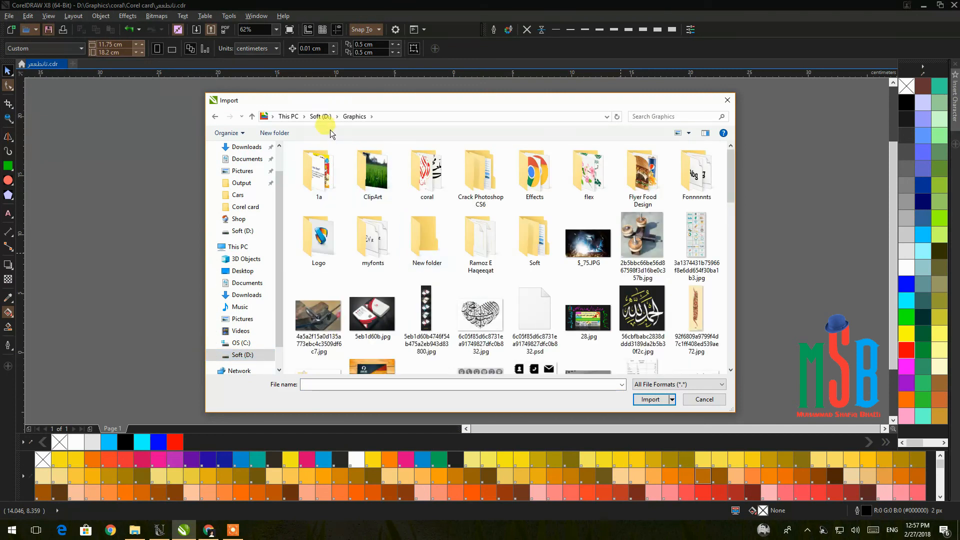
left_click(319, 117)
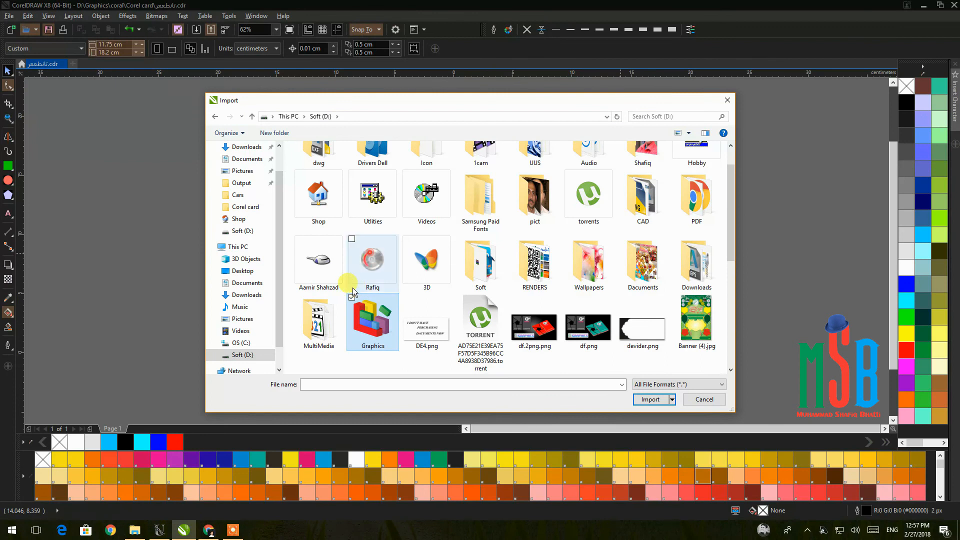
double_click(328, 204)
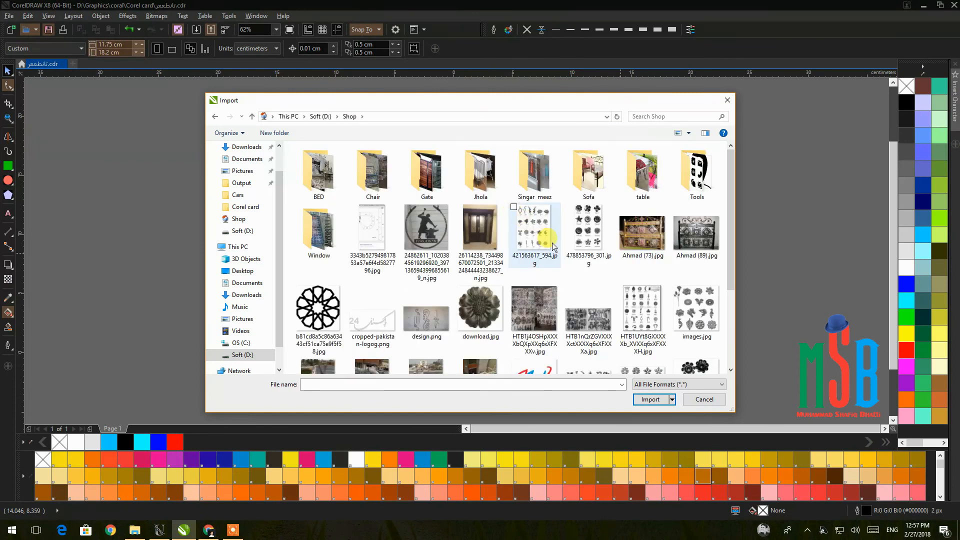
scroll(597, 258, "down", 2)
left_click(480, 187)
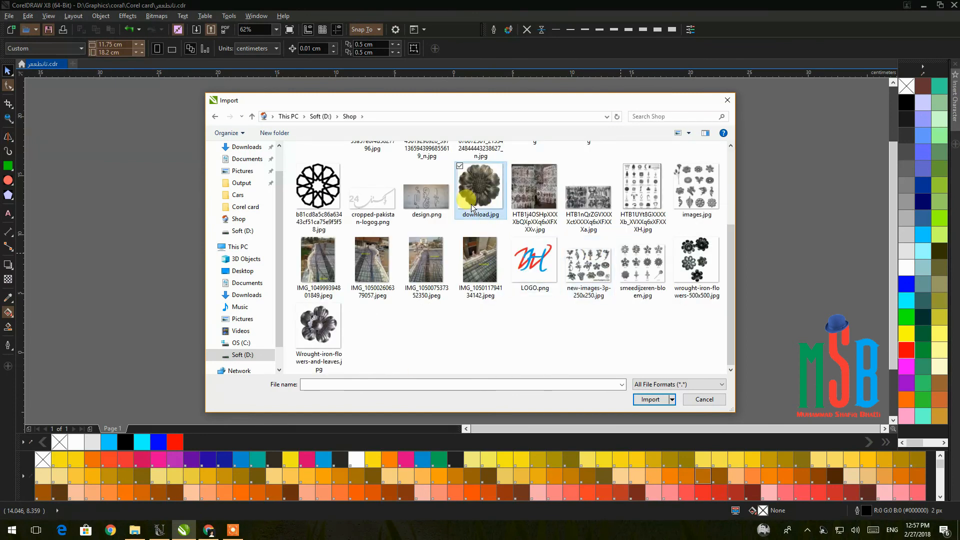
left_click(318, 324, "ctrl")
left_click(700, 262, "ctrl")
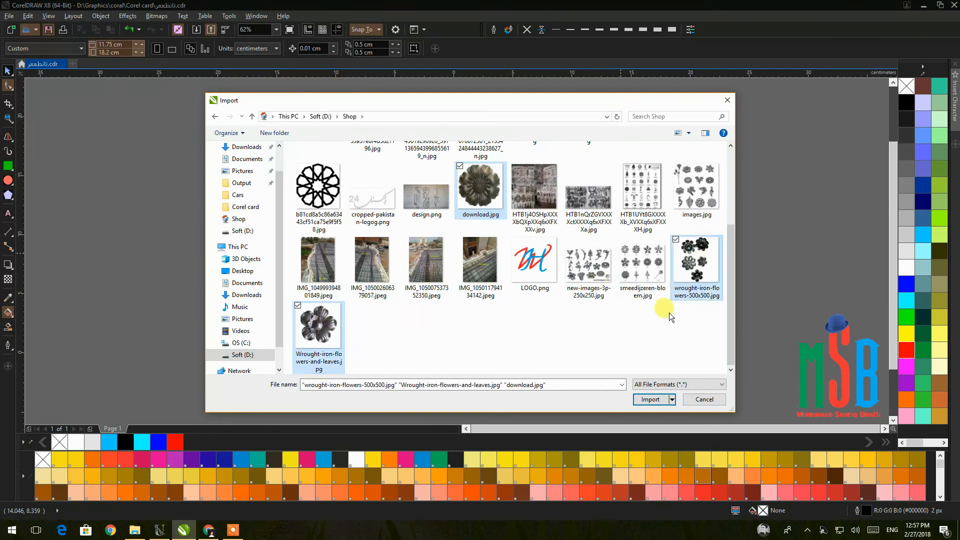
left_click(649, 399)
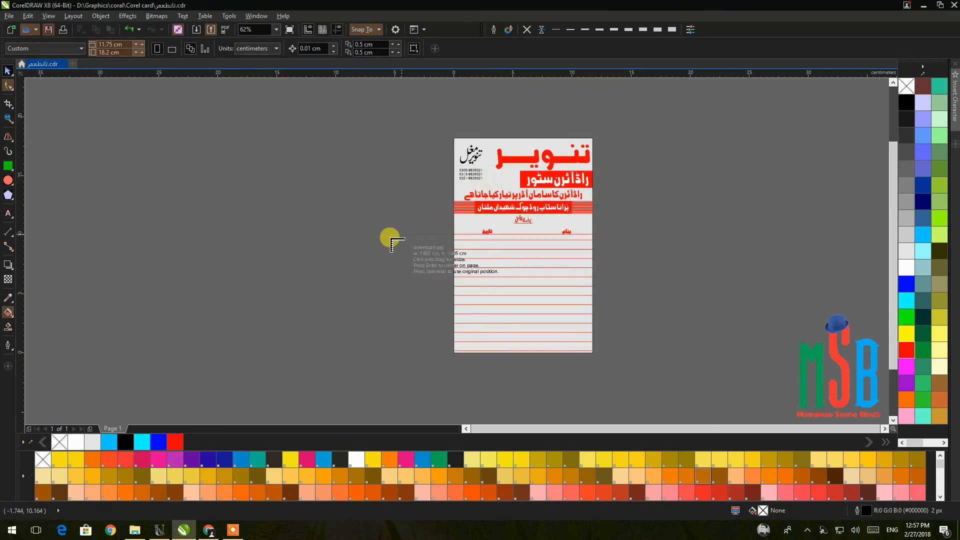
Place the three imported flower images on the pasteboard beside the bill.
left_click(429, 284)
left_click(345, 324)
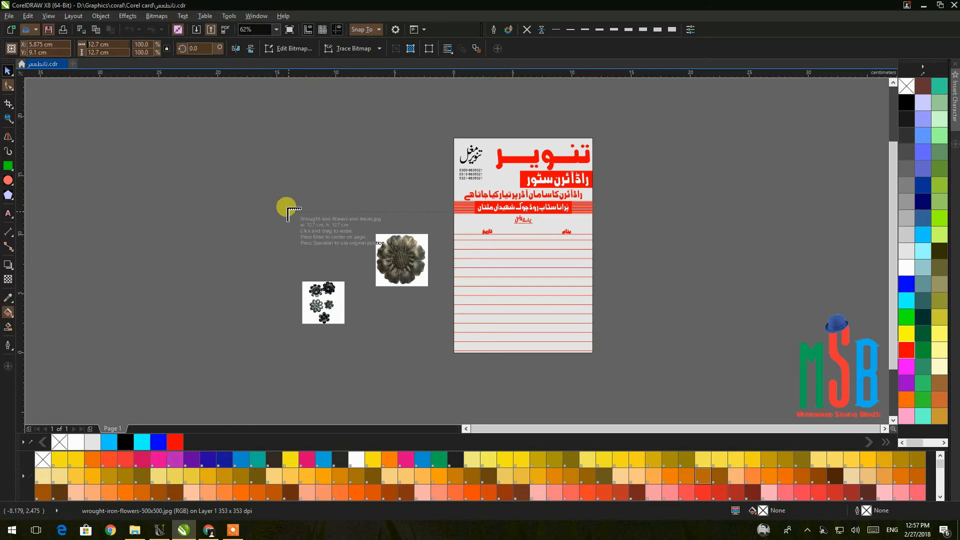
left_click(349, 255)
scroll(327, 302, "up", 3)
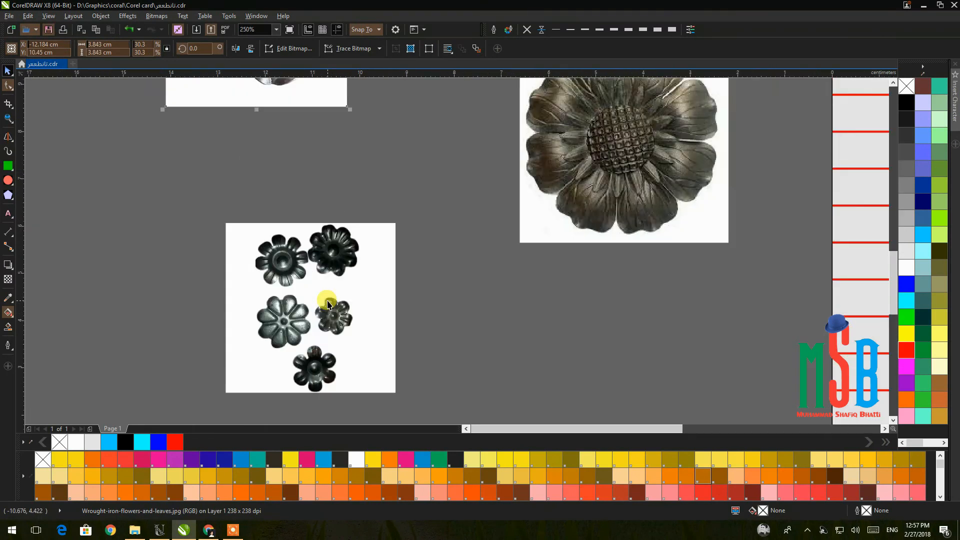
scroll(330, 300, "down", 2)
Enlarge the flower-cluster image, PowerClip it into the bill's rectangle and move it over the ruled lines.
left_click_drag(367, 335, 471, 394)
right_click(370, 314)
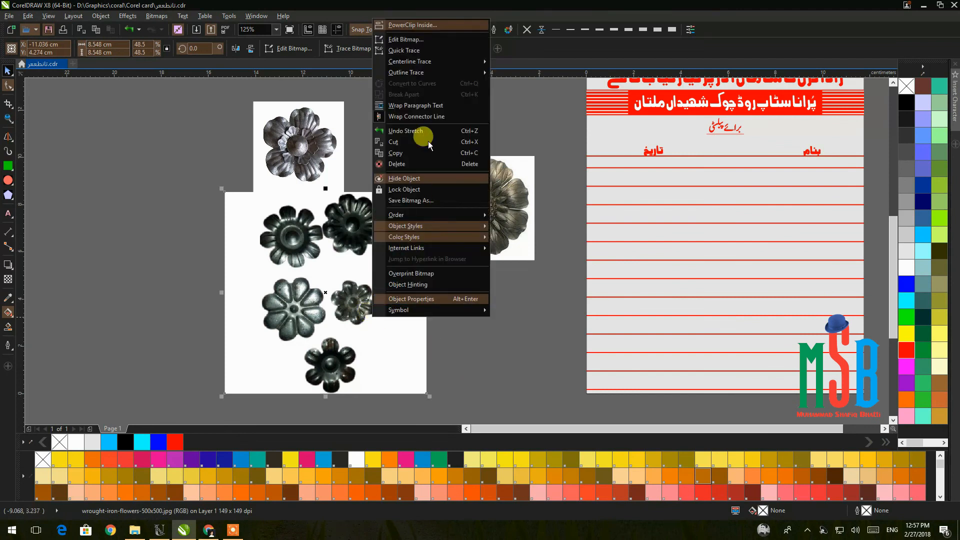
left_click(435, 25)
left_click(660, 302)
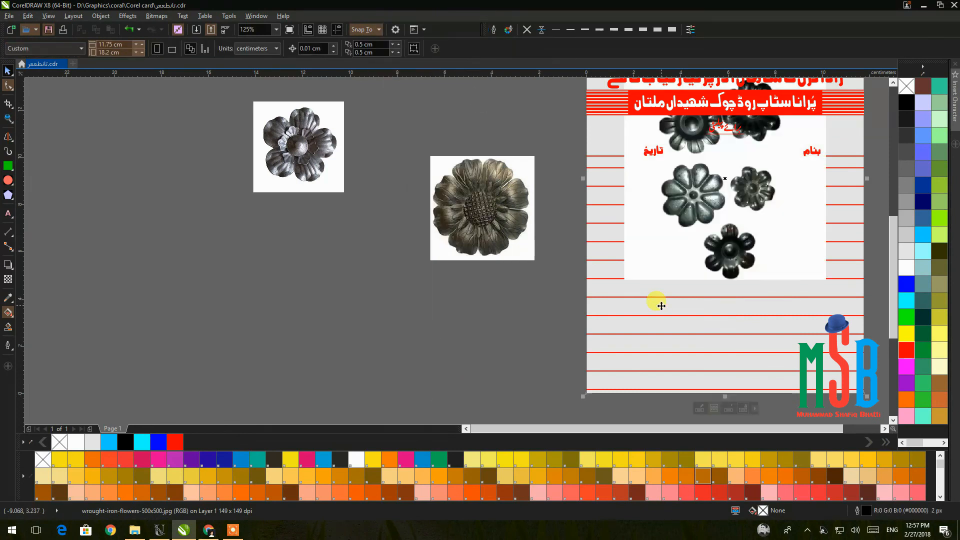
left_click(661, 306, "ctrl")
left_click_drag(684, 256, 681, 350)
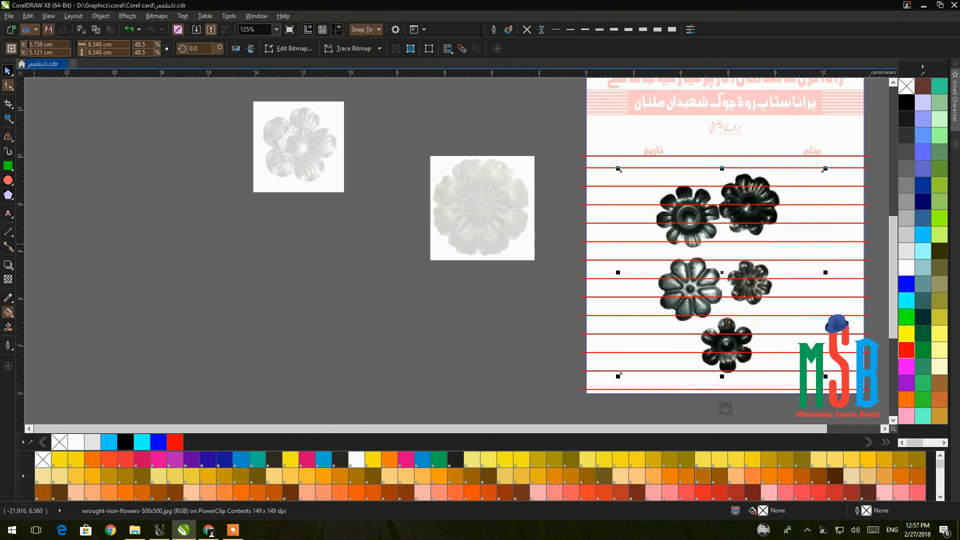
Make the clipped flower image 50% transparent and finish editing the PowerClip.
left_click(8, 279)
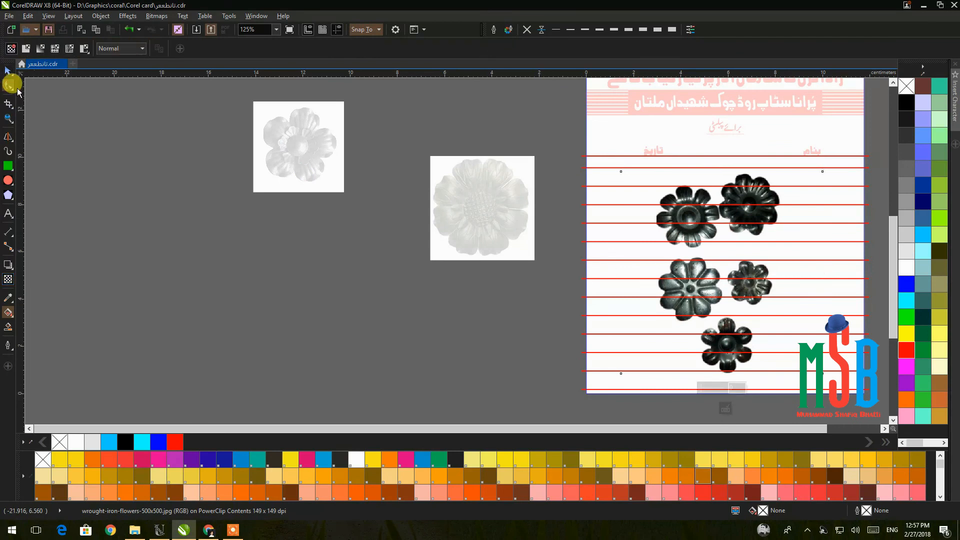
left_click(25, 48)
left_click(8, 70)
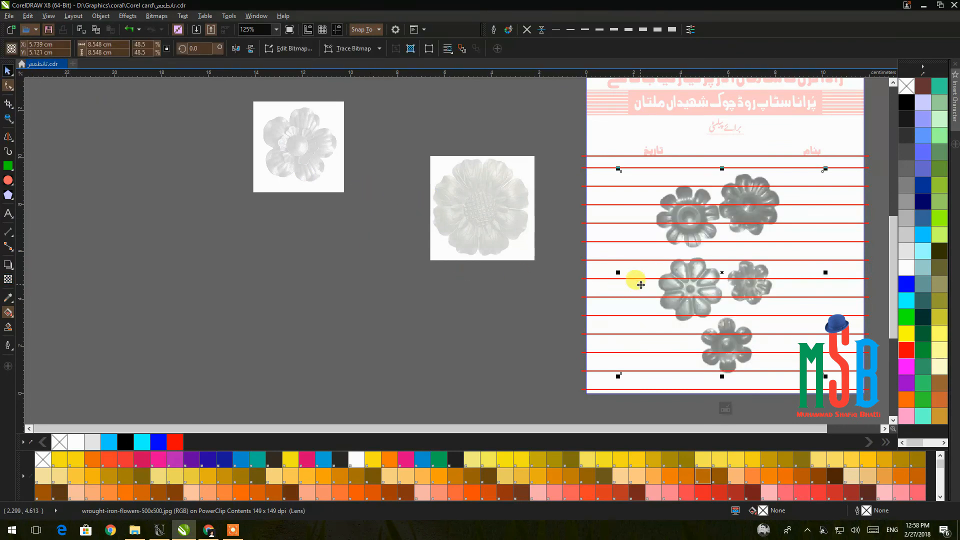
right_click(634, 274)
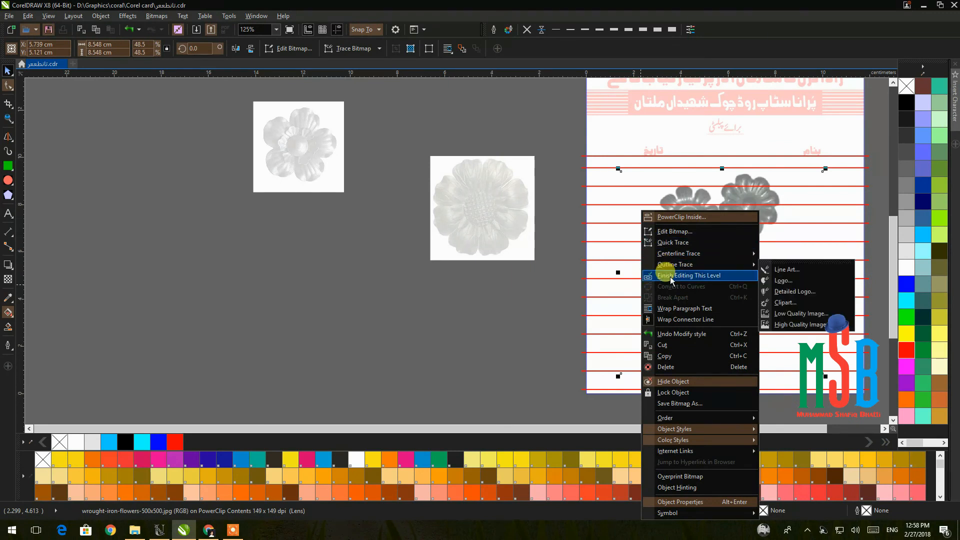
left_click(670, 276)
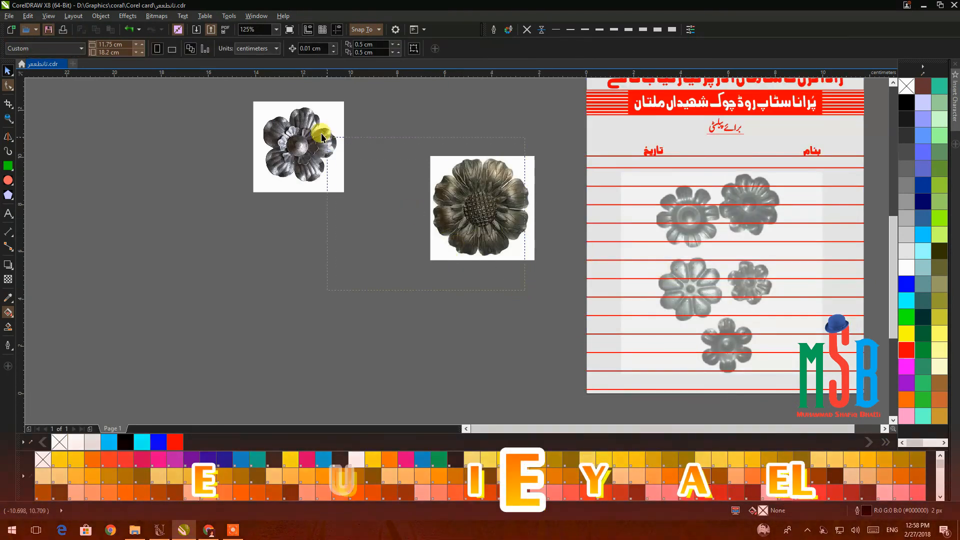
Delete the two unused flower images lying beside the bill.
left_click_drag(197, 85, 558, 304)
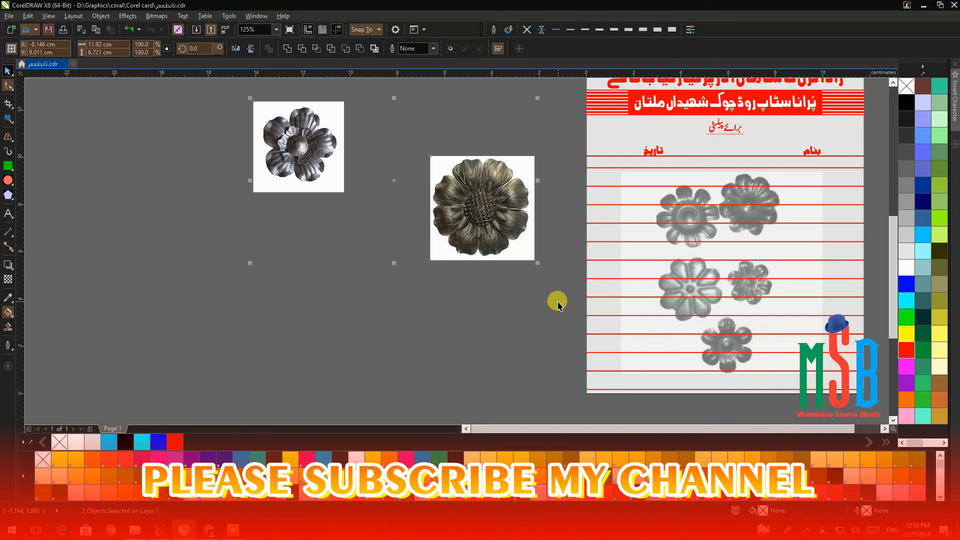
key("Delete")
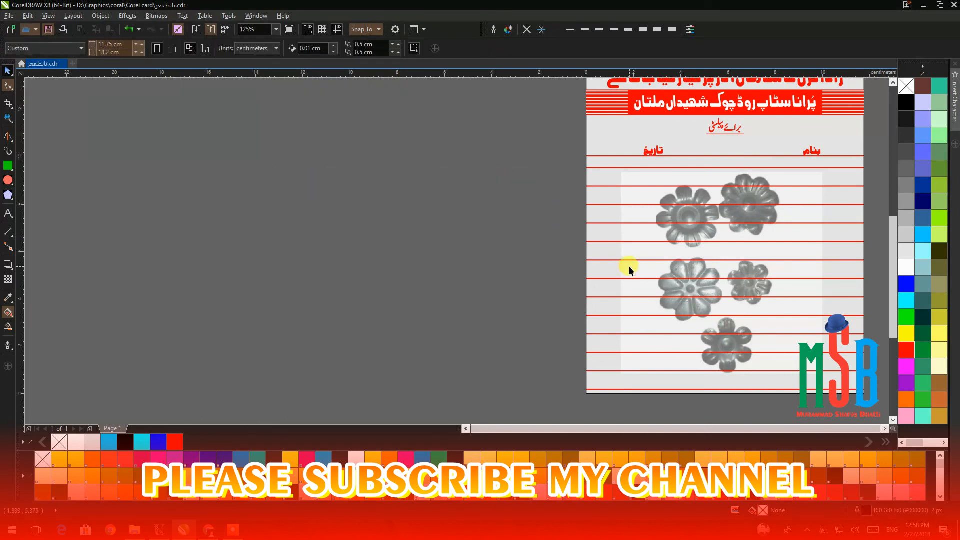
scroll(427, 238, "down", 4)
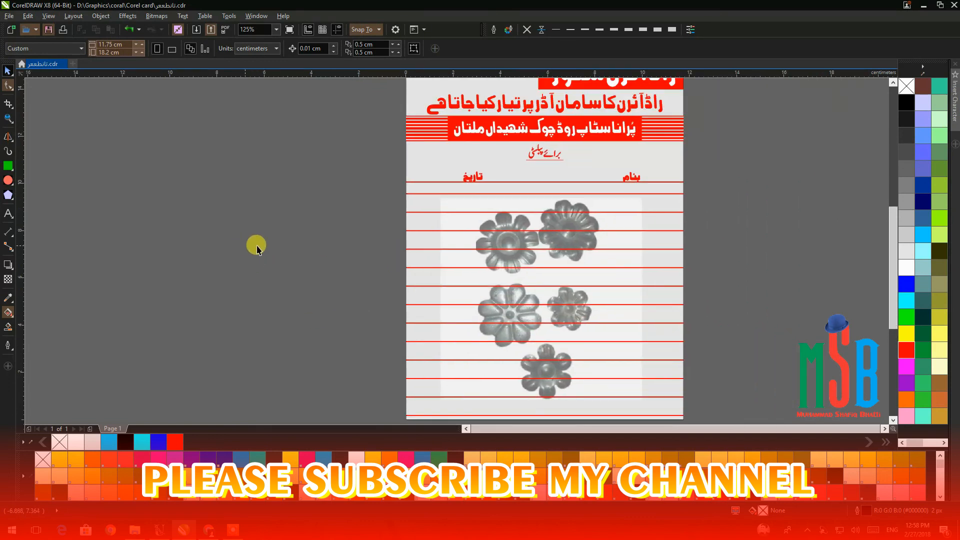